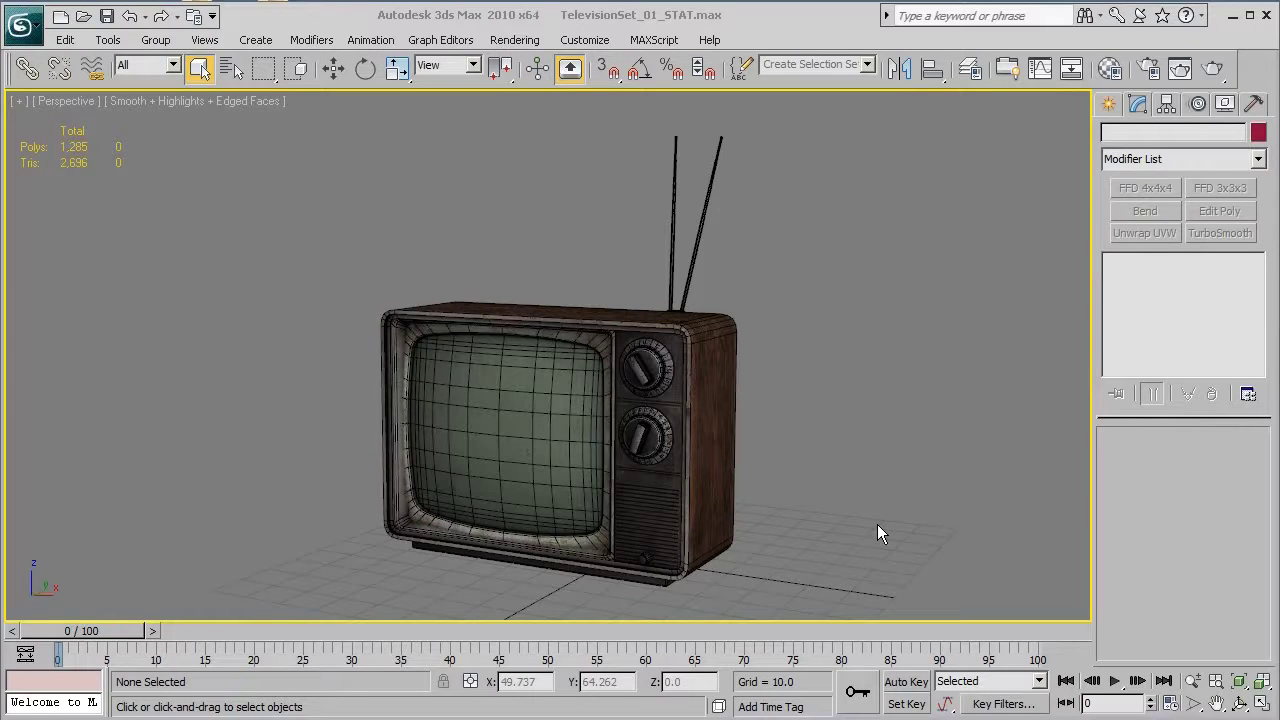
# - Apply an Unwrap UVW modifier to the television set and open its UV layout for editing
pyautogui.hotkey('ctrl', 'a')
pyautogui.click(1145, 233)
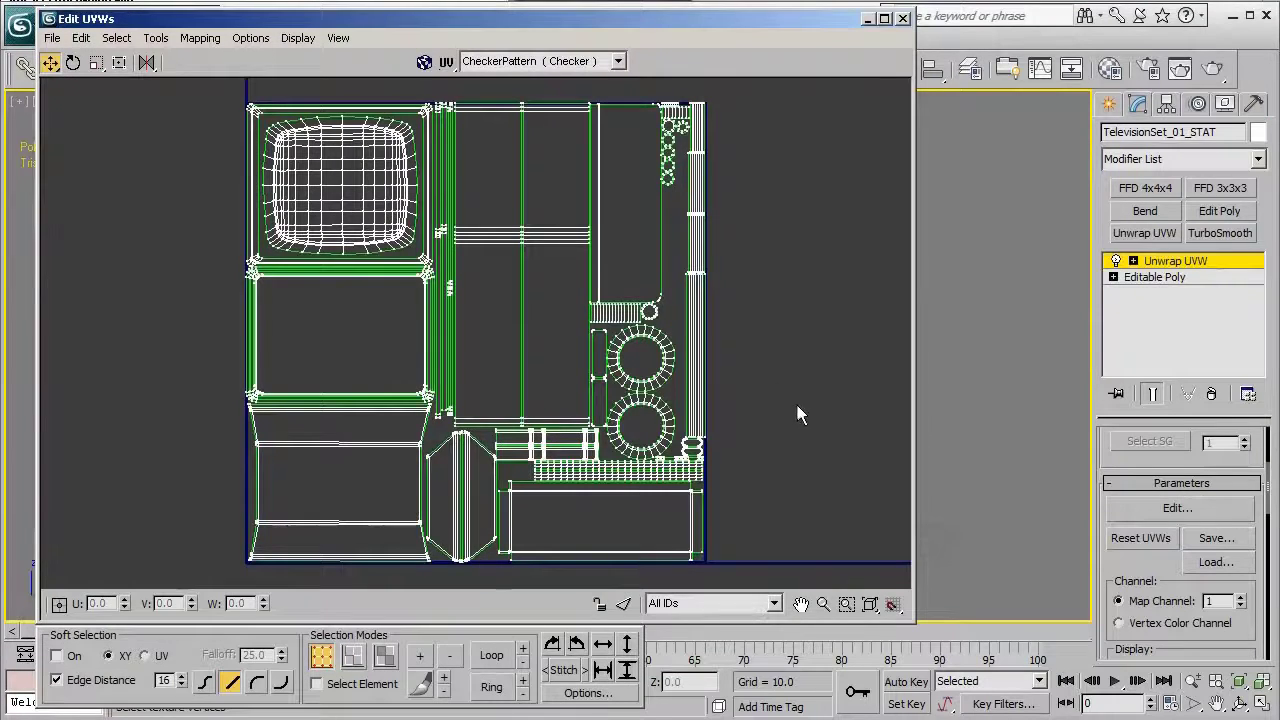
pyautogui.moveTo(797, 405); pyautogui.dragTo(790, 409, button='middle')
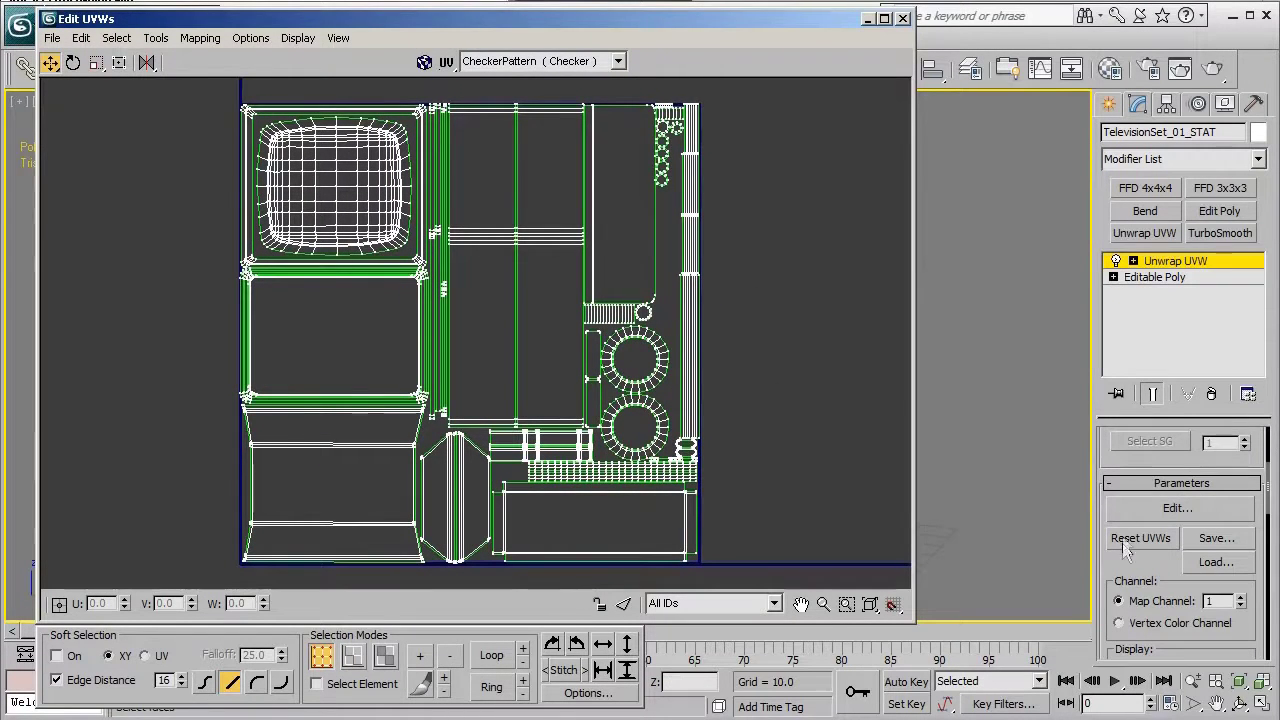
# - Switch the Unwrap UVW modifier to map channel 2 and reset its UVWs
pyautogui.moveTo(1121, 552); pyautogui.dragTo(1114, 458)
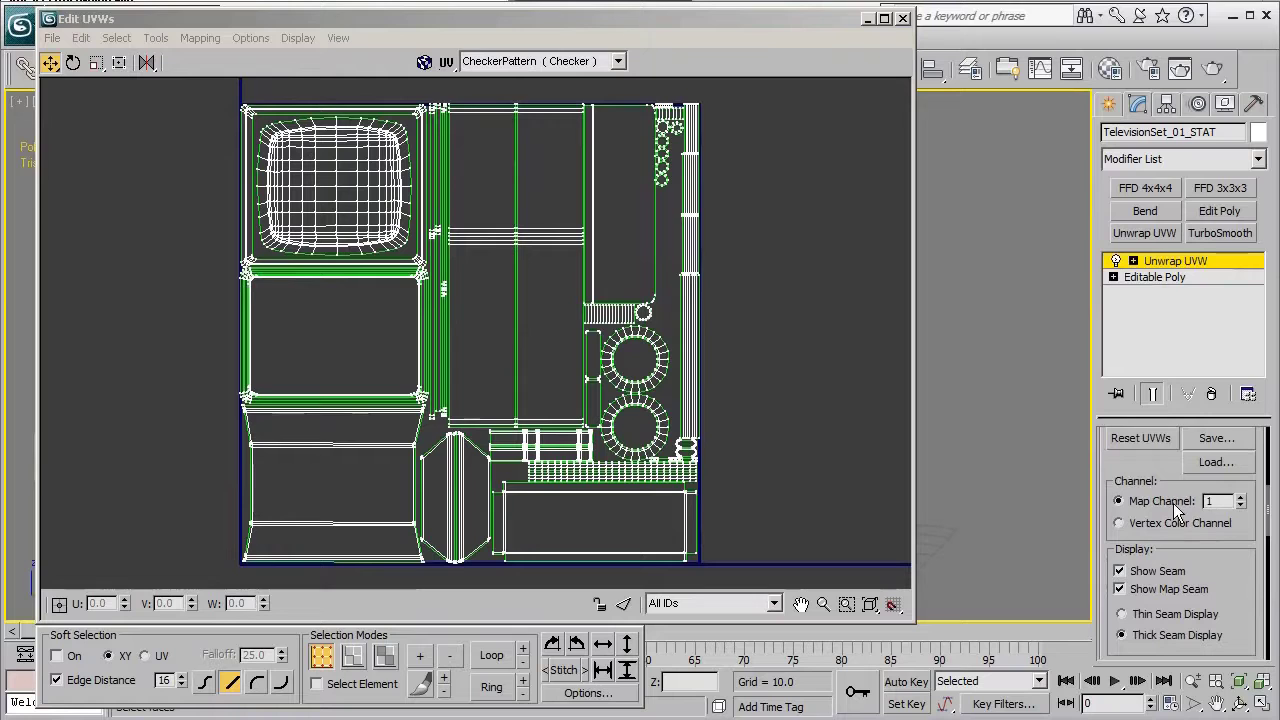
pyautogui.click(1240, 497)
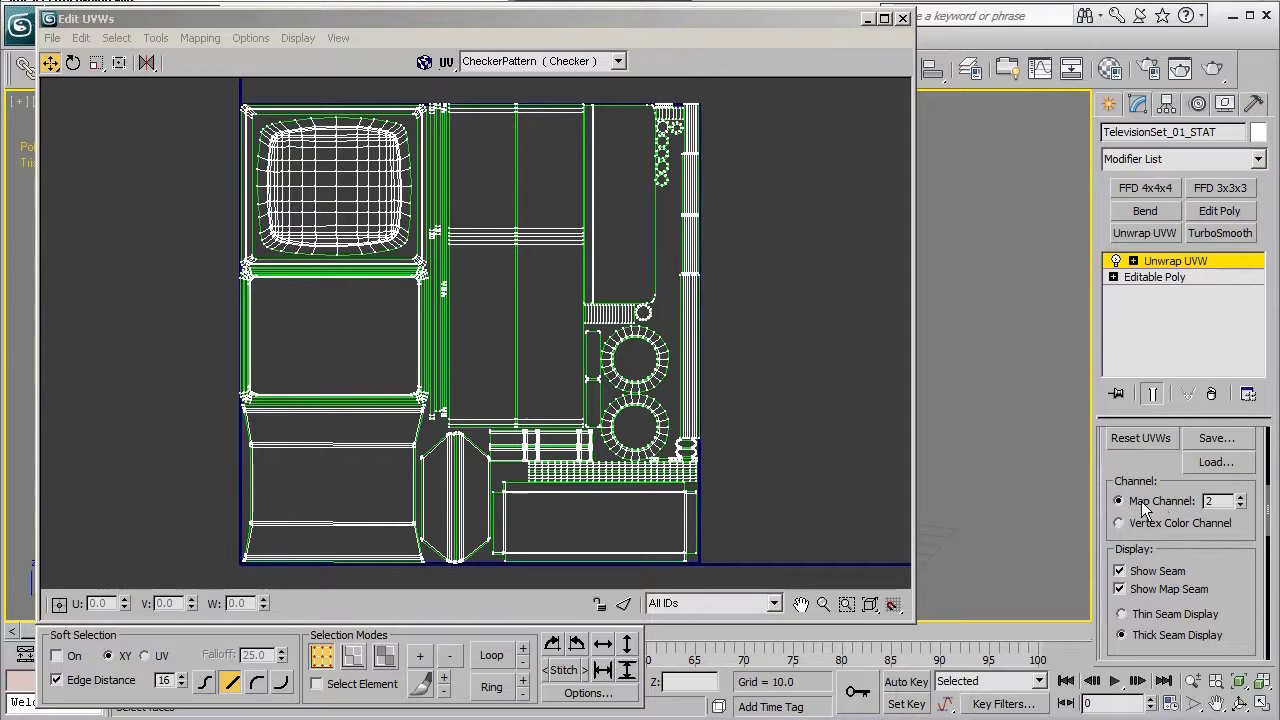
pyautogui.click(1143, 439)
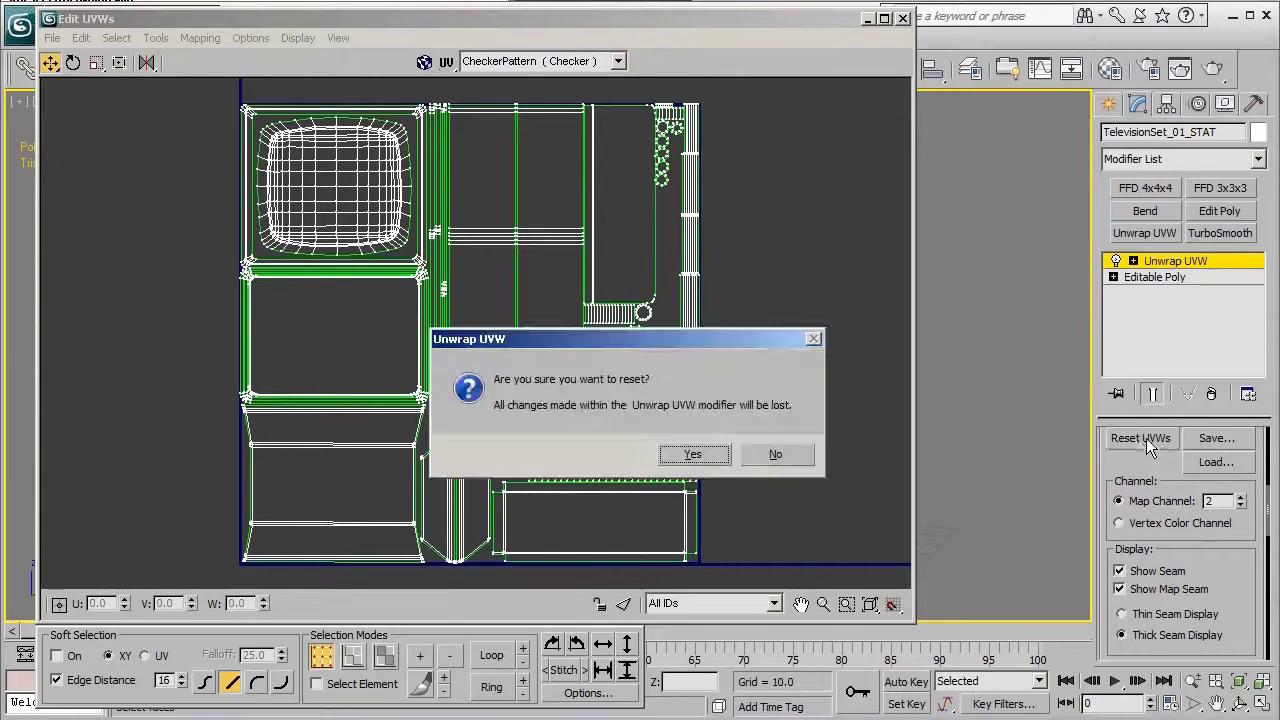
pyautogui.click(712, 455)
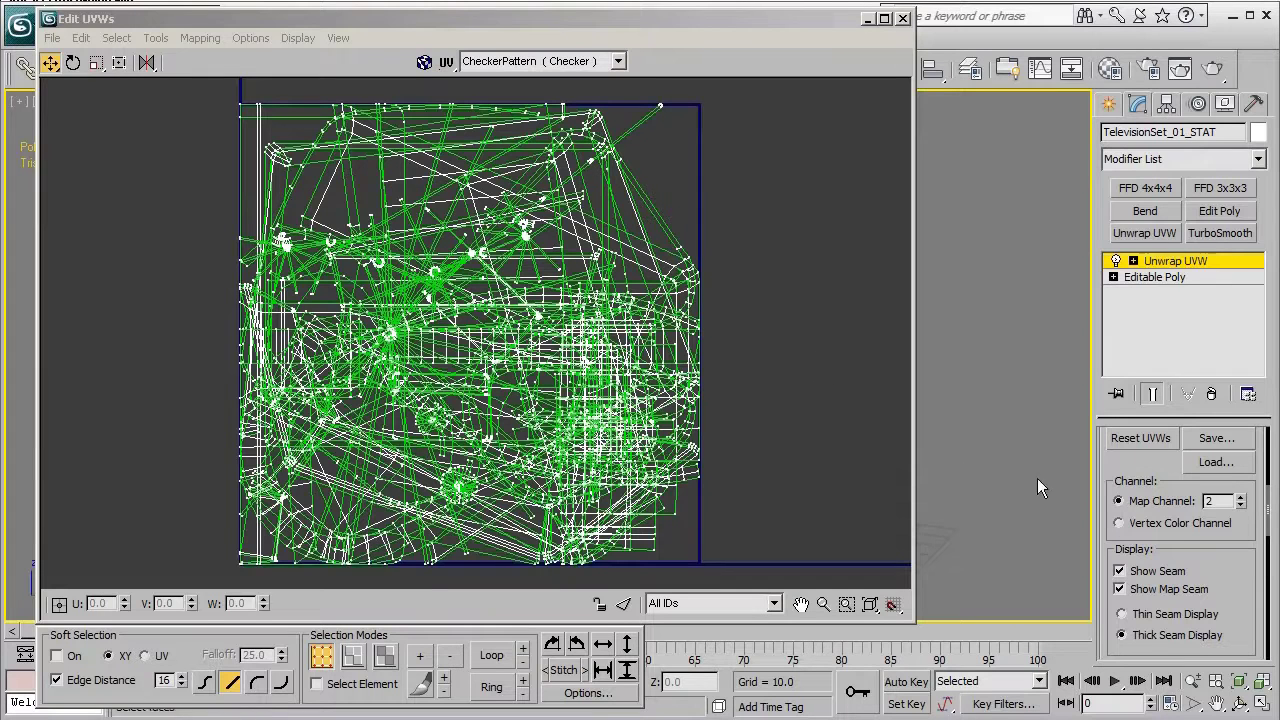
# - Return the Unwrap UVW modifier to map channel 1 and reset its UVWs
pyautogui.click(1240, 505)
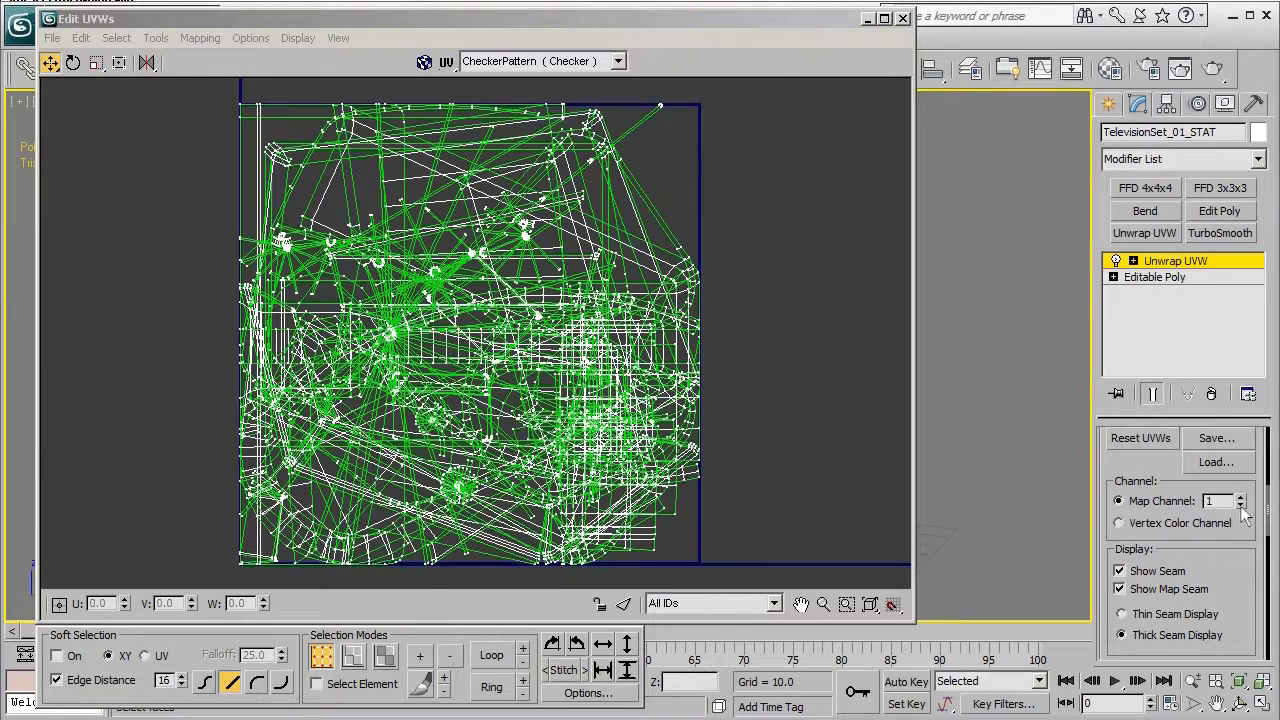
pyautogui.click(1140, 438)
pyautogui.click(742, 456)
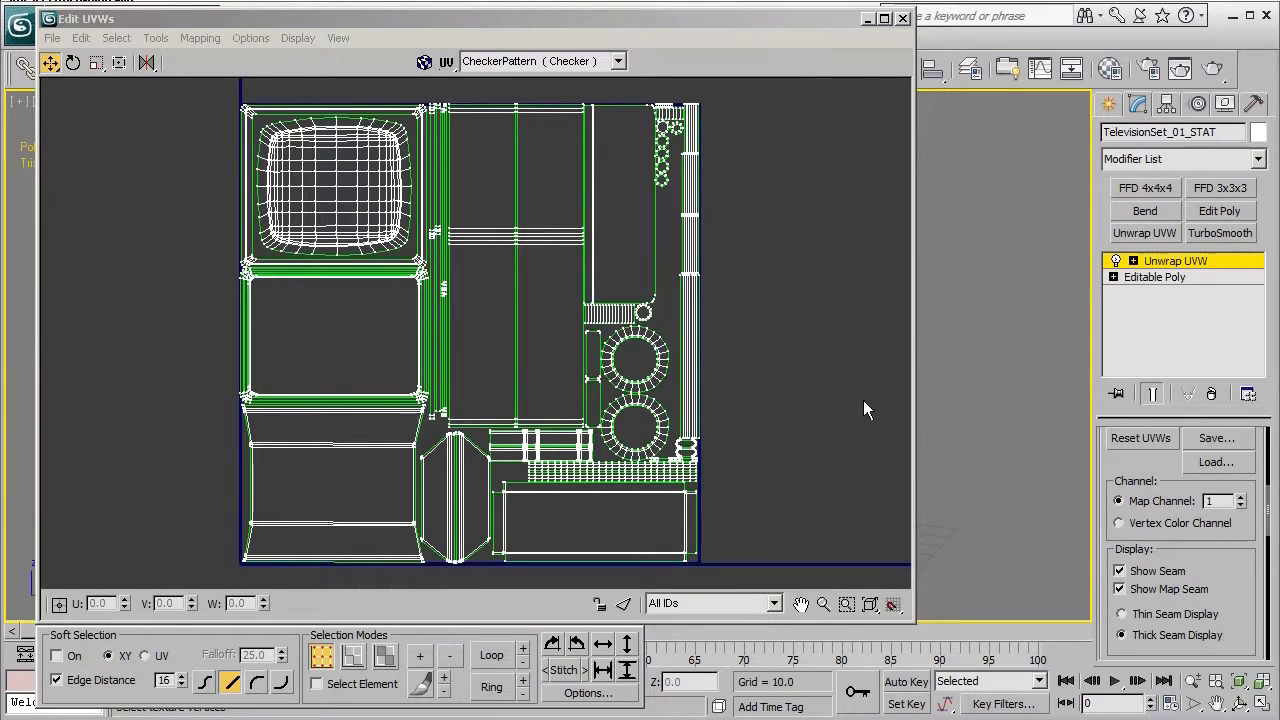
# - Save the map channel 1 UV layout as UVW1 in the Export folder
pyautogui.click(1208, 439)
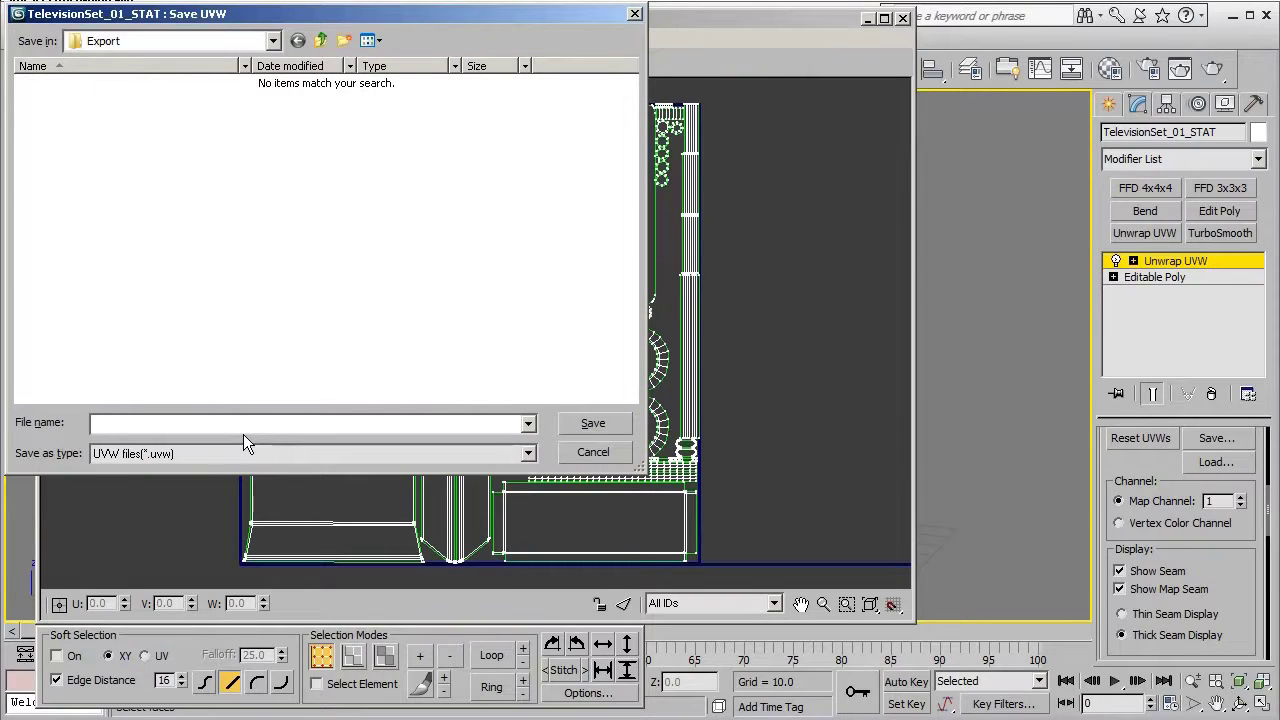
pyautogui.write('UVW1')
pyautogui.click(588, 425)
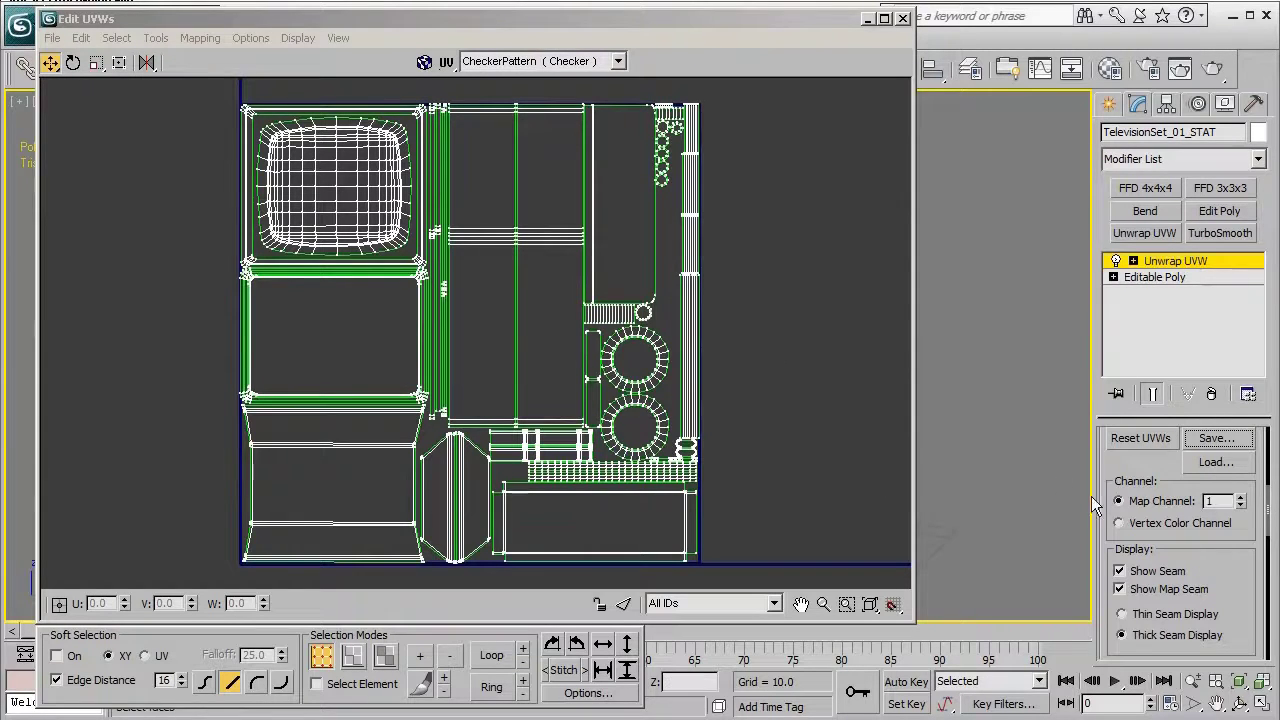
# - Set the modifier to map channel 2, reset its UVWs and load the saved UVW1.uvw layout into it
pyautogui.click(1240, 497)
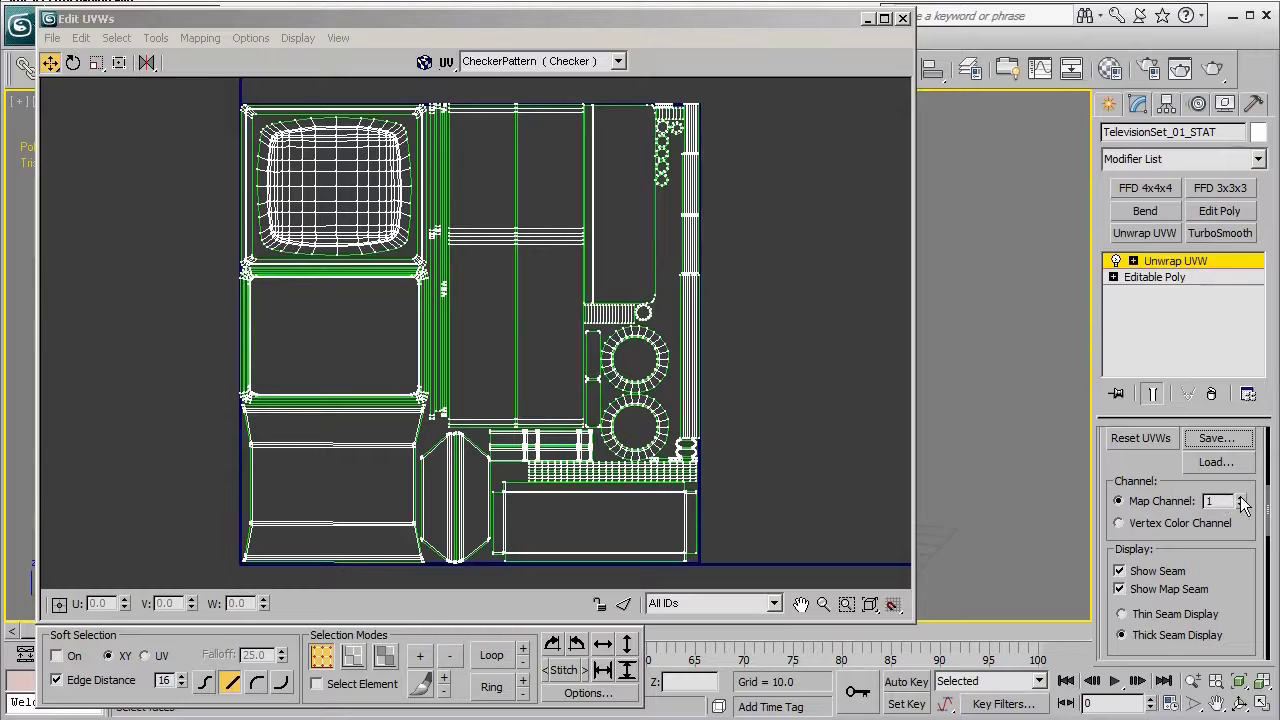
pyautogui.click(1145, 443)
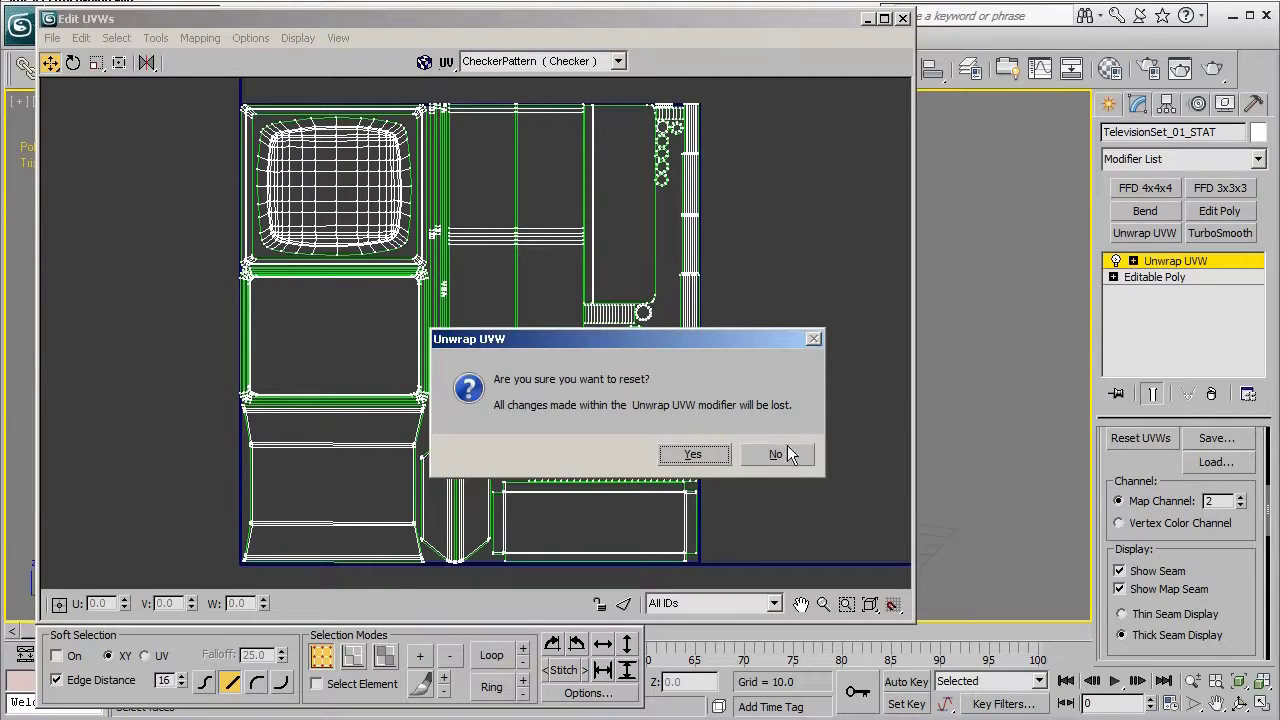
pyautogui.click(700, 451)
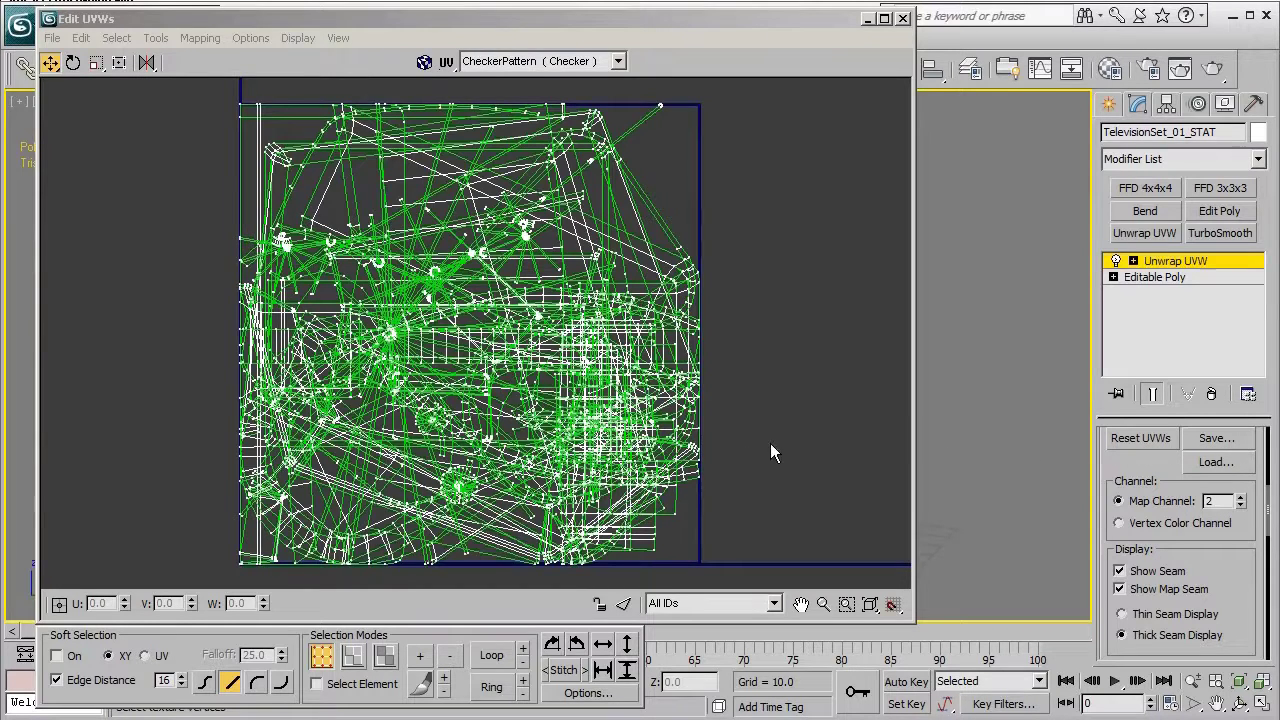
pyautogui.click(1205, 462)
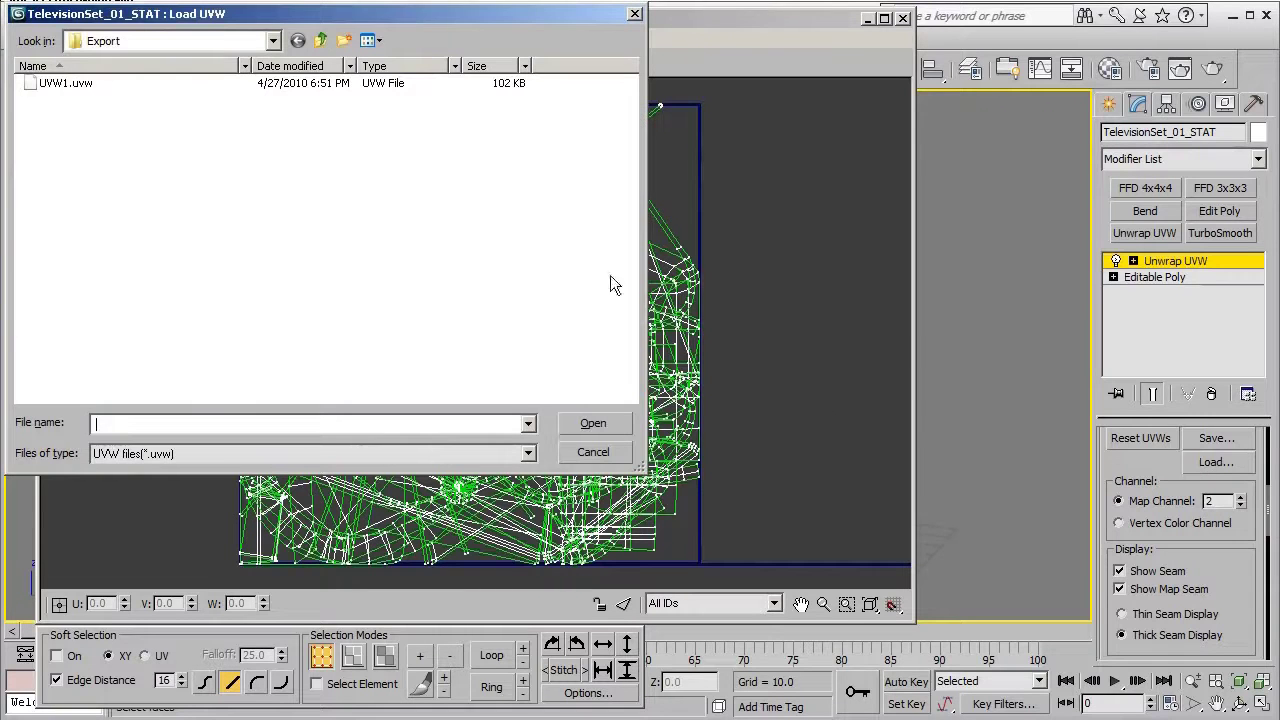
pyautogui.doubleClick(76, 86)
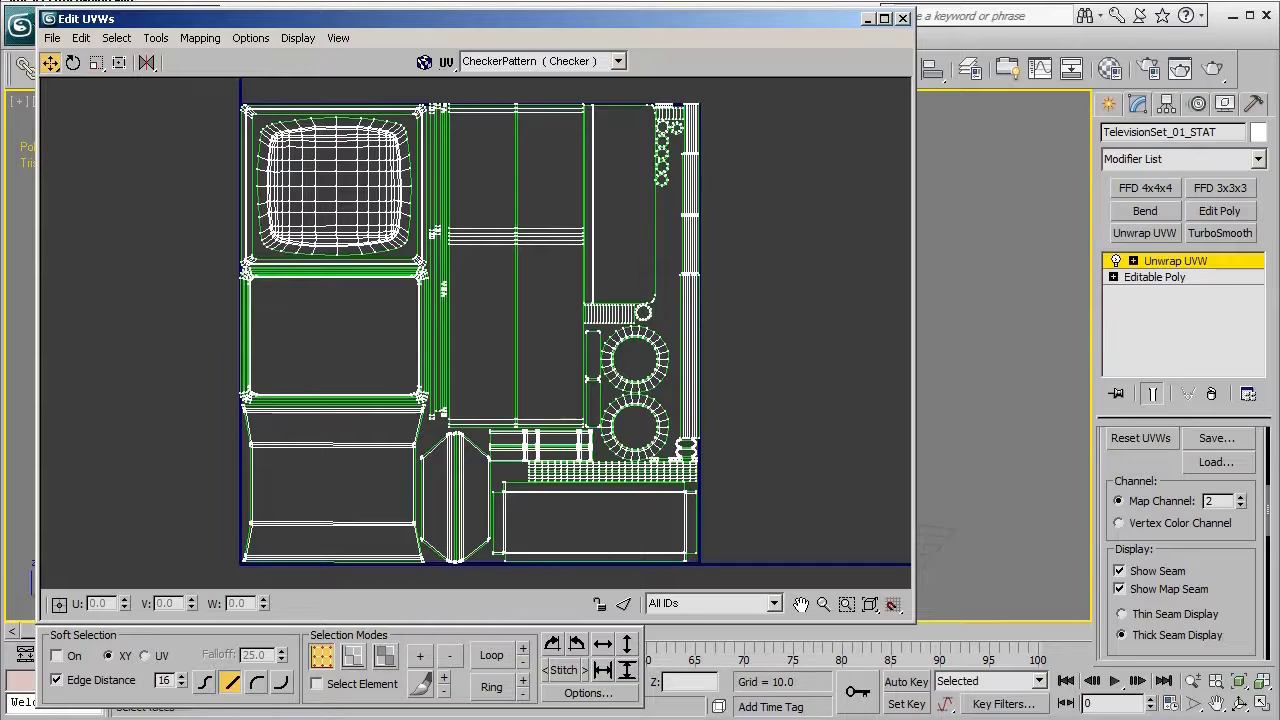
# - Switch the UV editor to face selection and enable Select Element so that whole UV shells are picked
pyautogui.press('3')
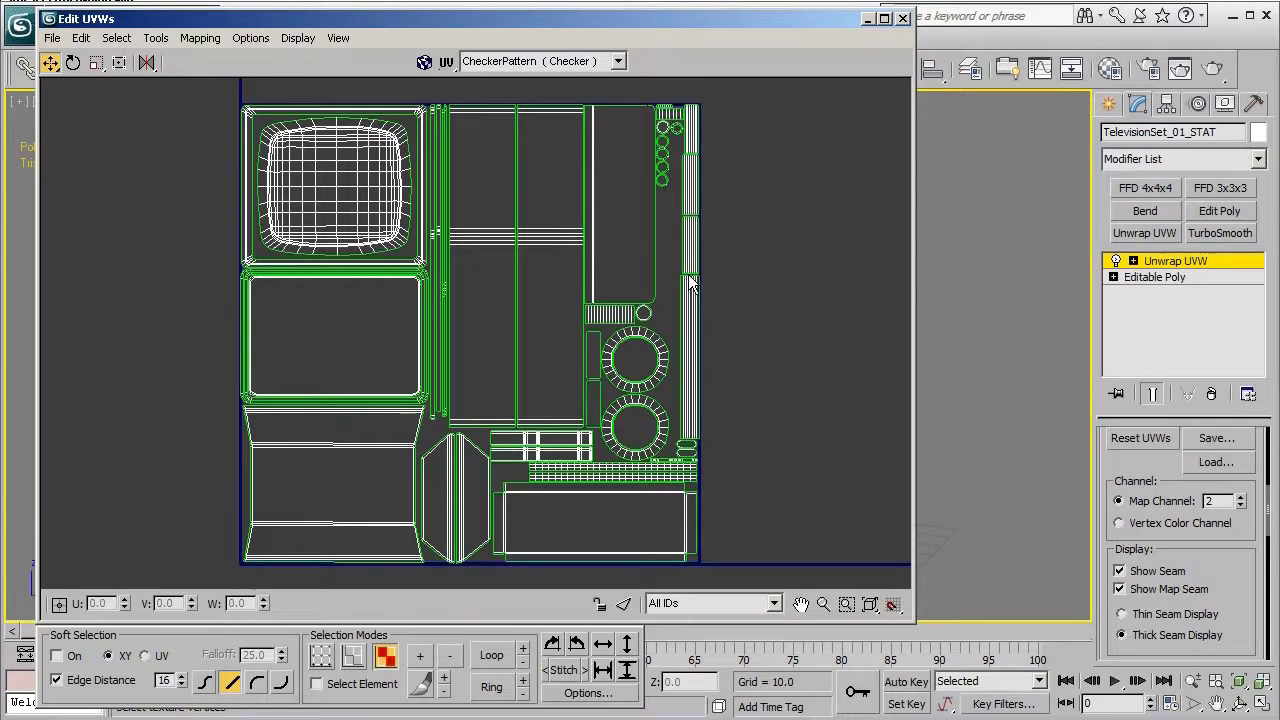
pyautogui.moveTo(762, 338); pyautogui.dragTo(743, 466, button='middle')
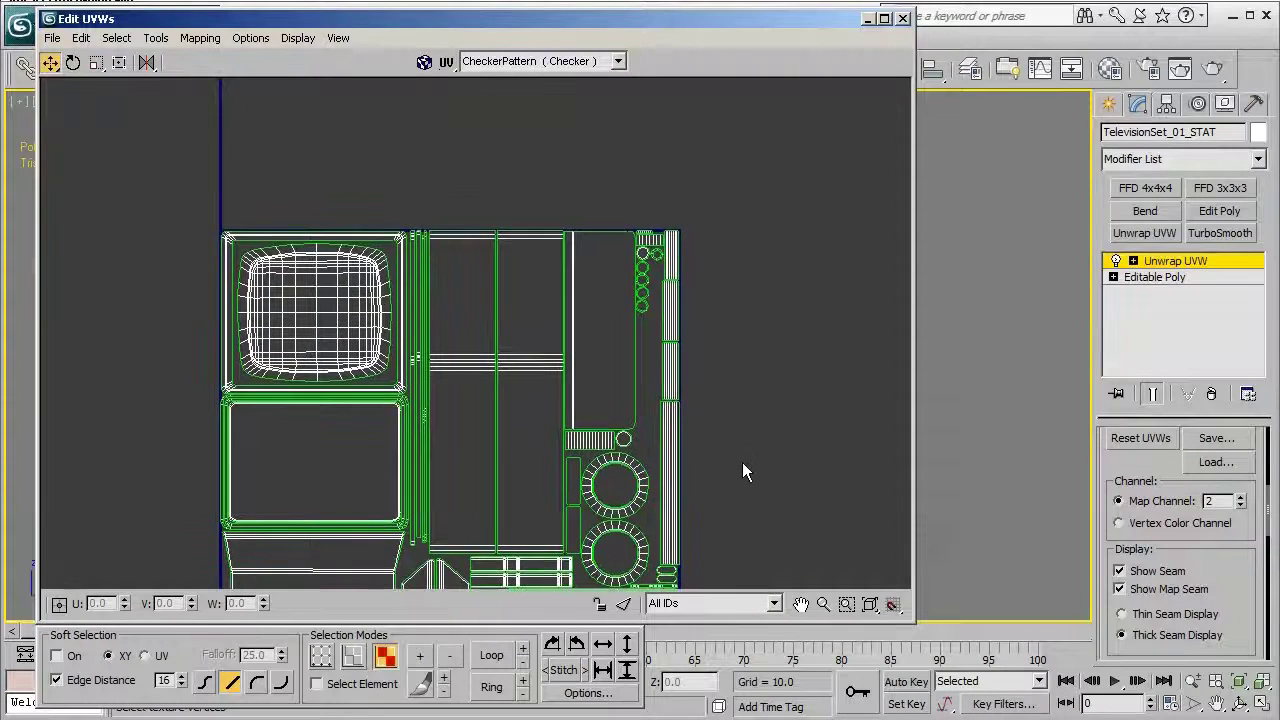
pyautogui.scroll(6, 742, 462)
pyautogui.moveTo(603, 330); pyautogui.dragTo(703, 528, button='middle')
pyautogui.scroll(2, 703, 528)
pyautogui.moveTo(701, 328); pyautogui.dragTo(688, 405, button='middle')
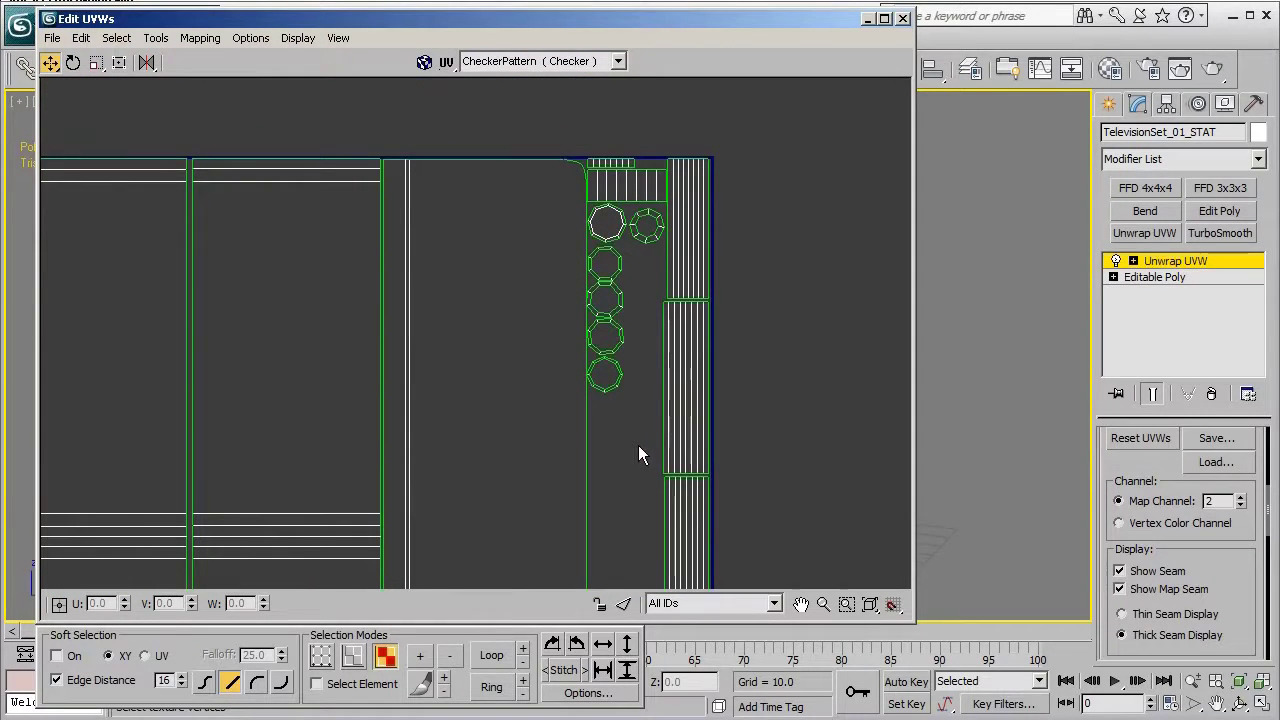
pyautogui.click(567, 332)
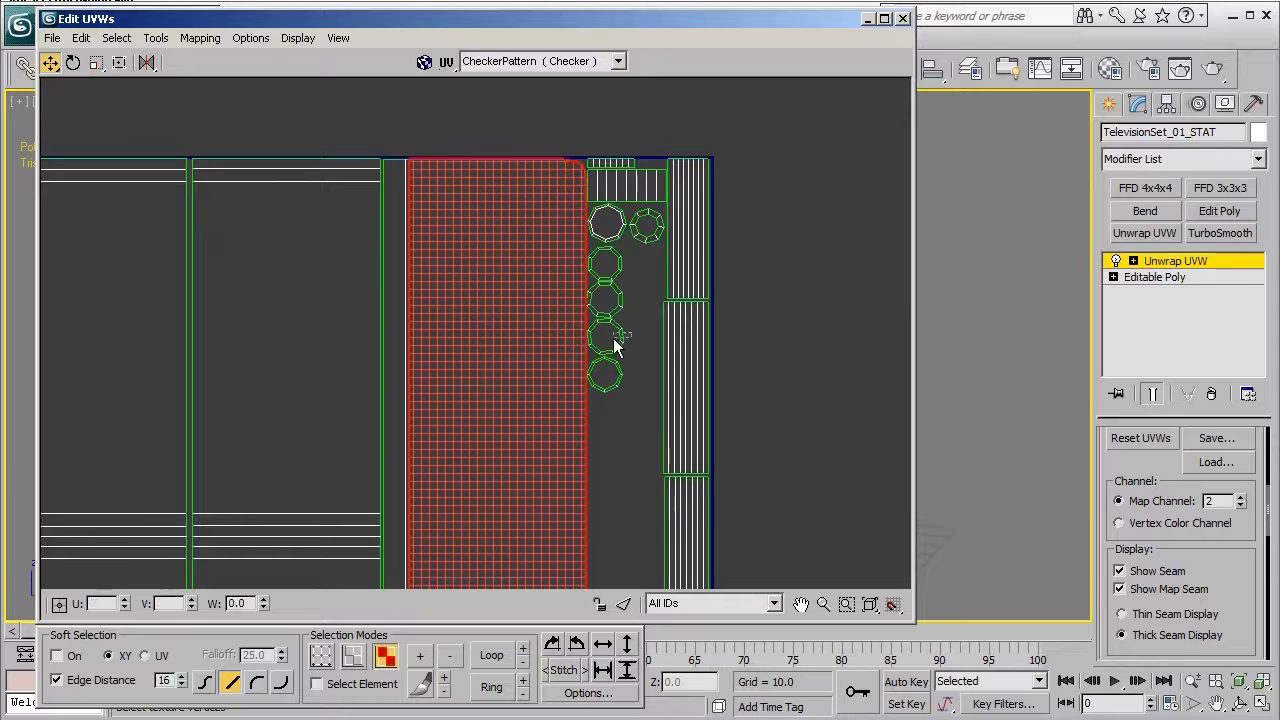
pyautogui.click(618, 336)
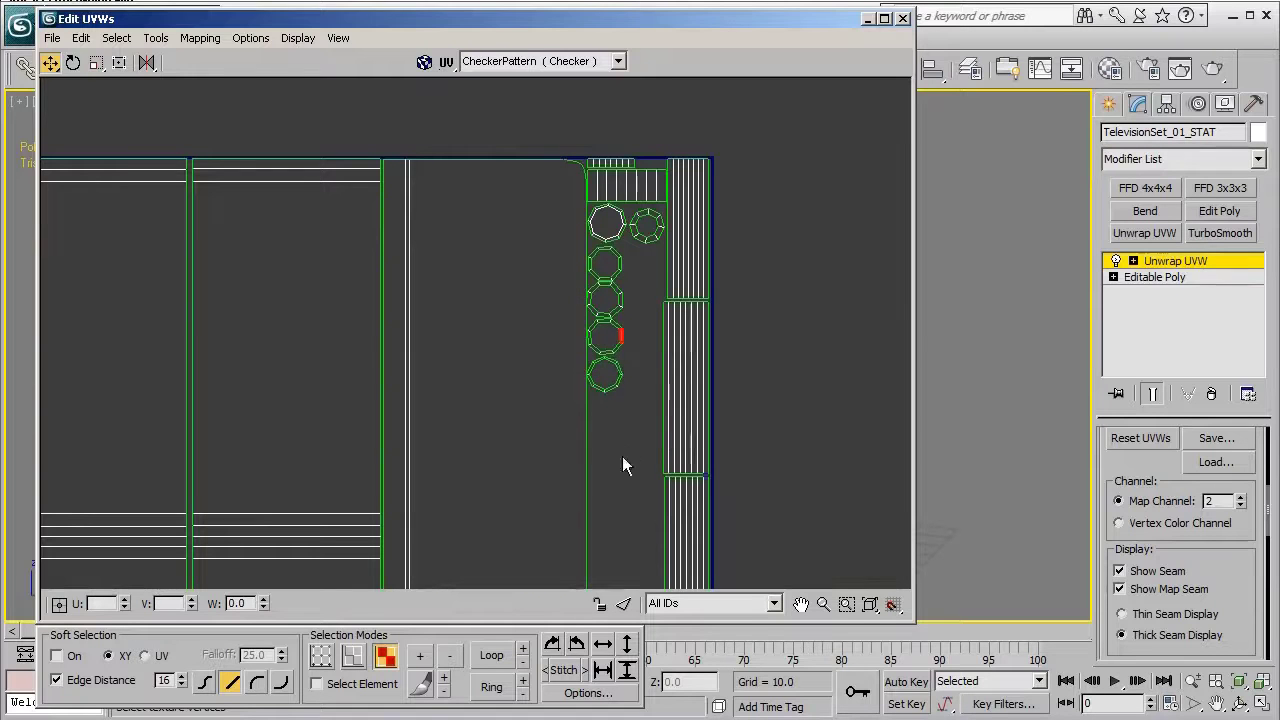
pyautogui.moveTo(622, 456); pyautogui.dragTo(681, 384, button='middle')
pyautogui.press('3')
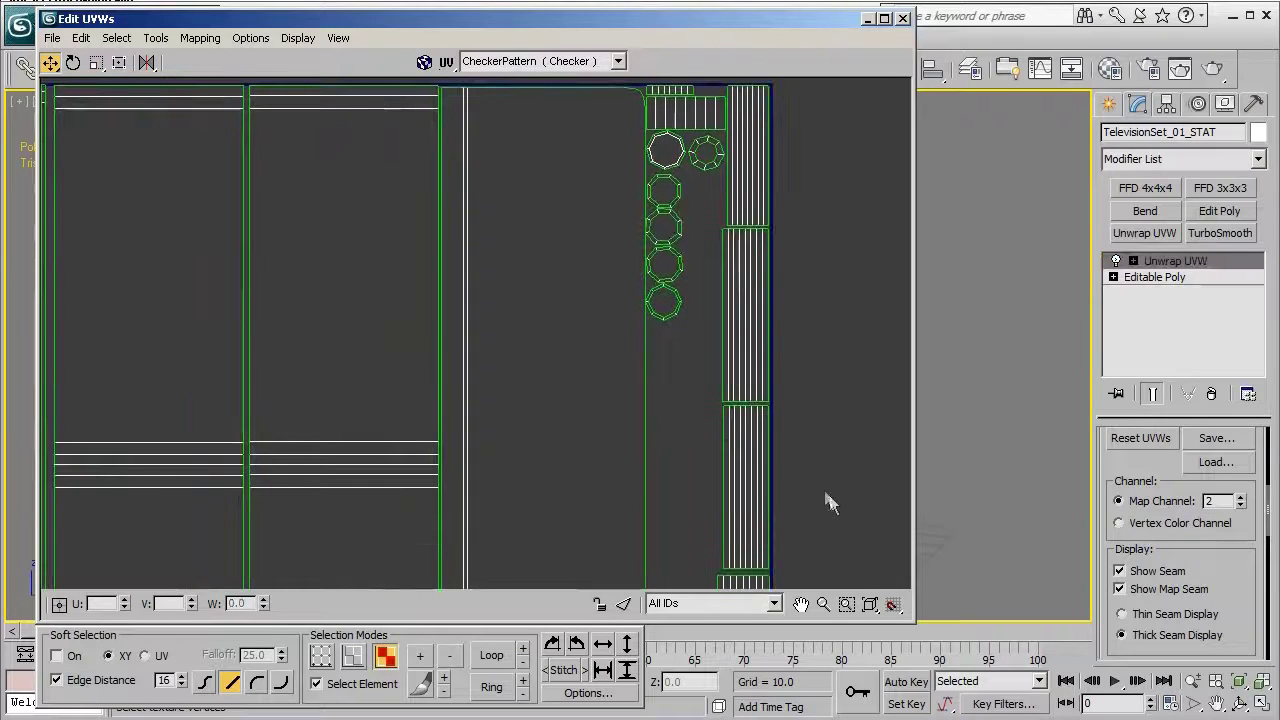
# - Examine the whole UV layout and how its shells sit against each other and the UV tile border
pyautogui.click(870, 606)
pyautogui.moveTo(841, 505); pyautogui.dragTo(780, 504, button='middle')
pyautogui.scroll(-5, 780, 512)
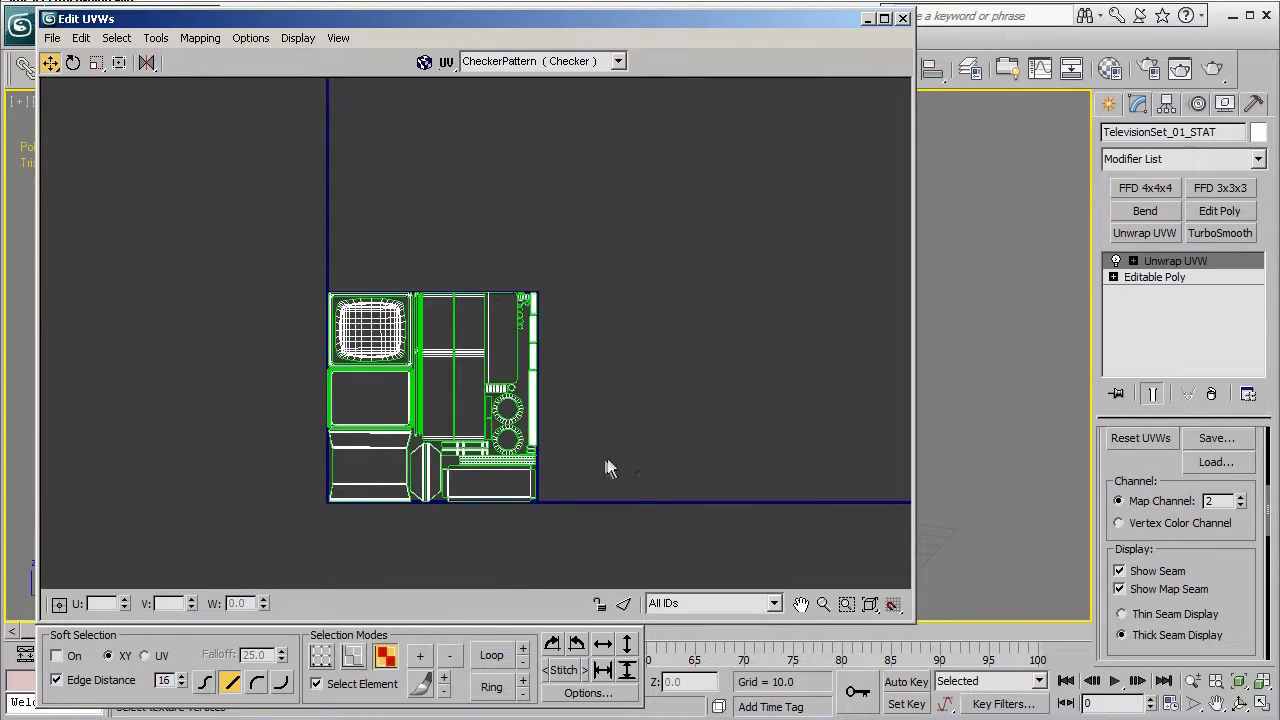
pyautogui.moveTo(546, 448); pyautogui.dragTo(634, 414, button='middle')
pyautogui.scroll(4, 699, 388)
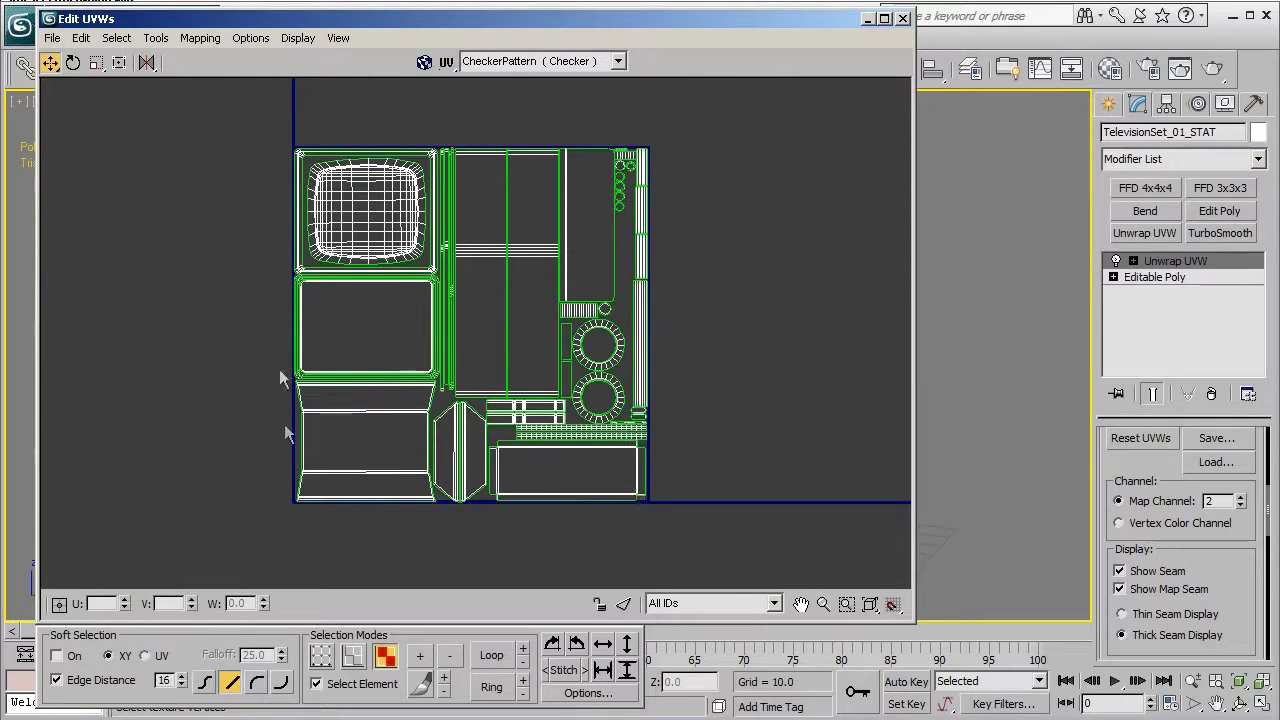
pyautogui.moveTo(783, 362); pyautogui.dragTo(701, 373, button='middle')
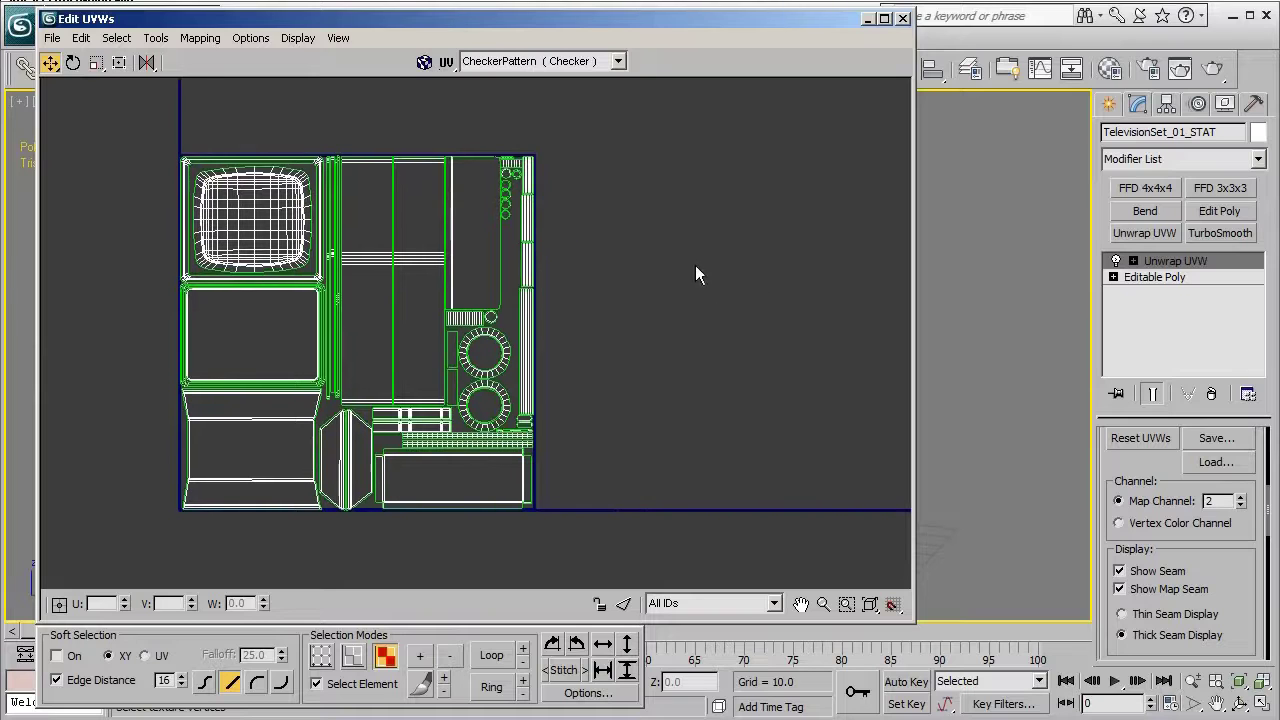
pyautogui.moveTo(573, 358); pyautogui.dragTo(668, 369, button='middle')
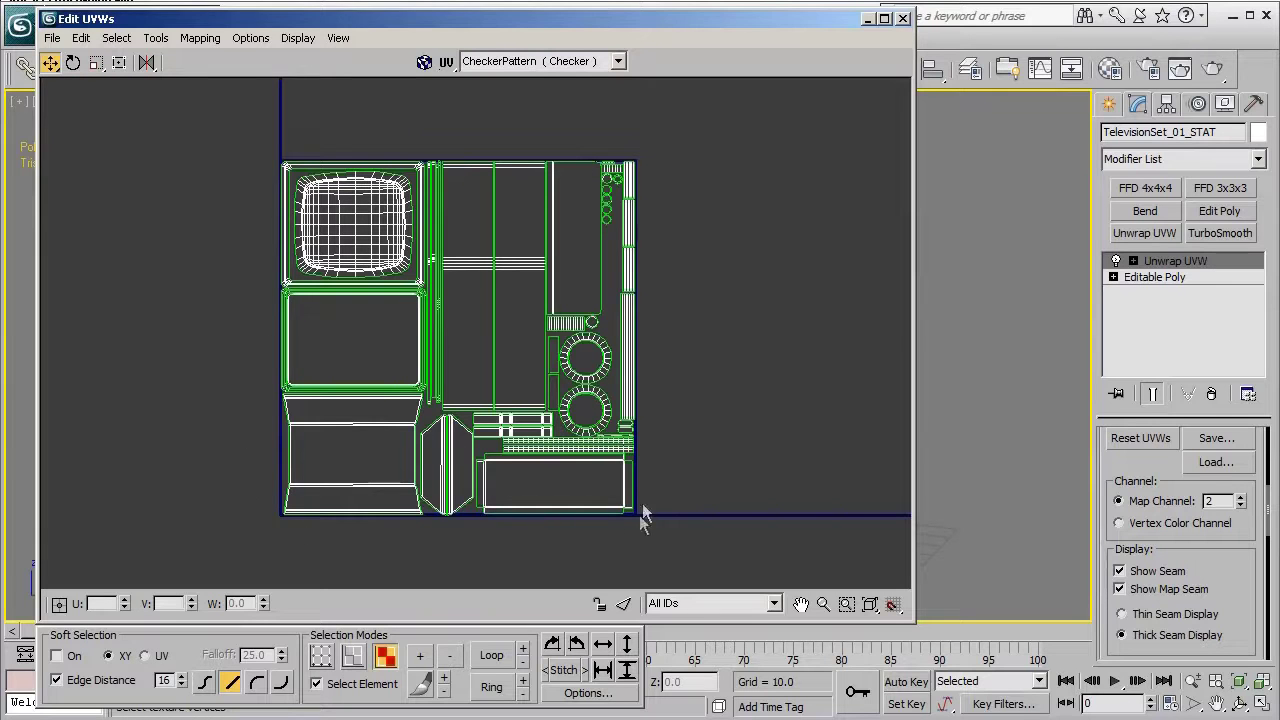
pyautogui.scroll(1, 255, 165)
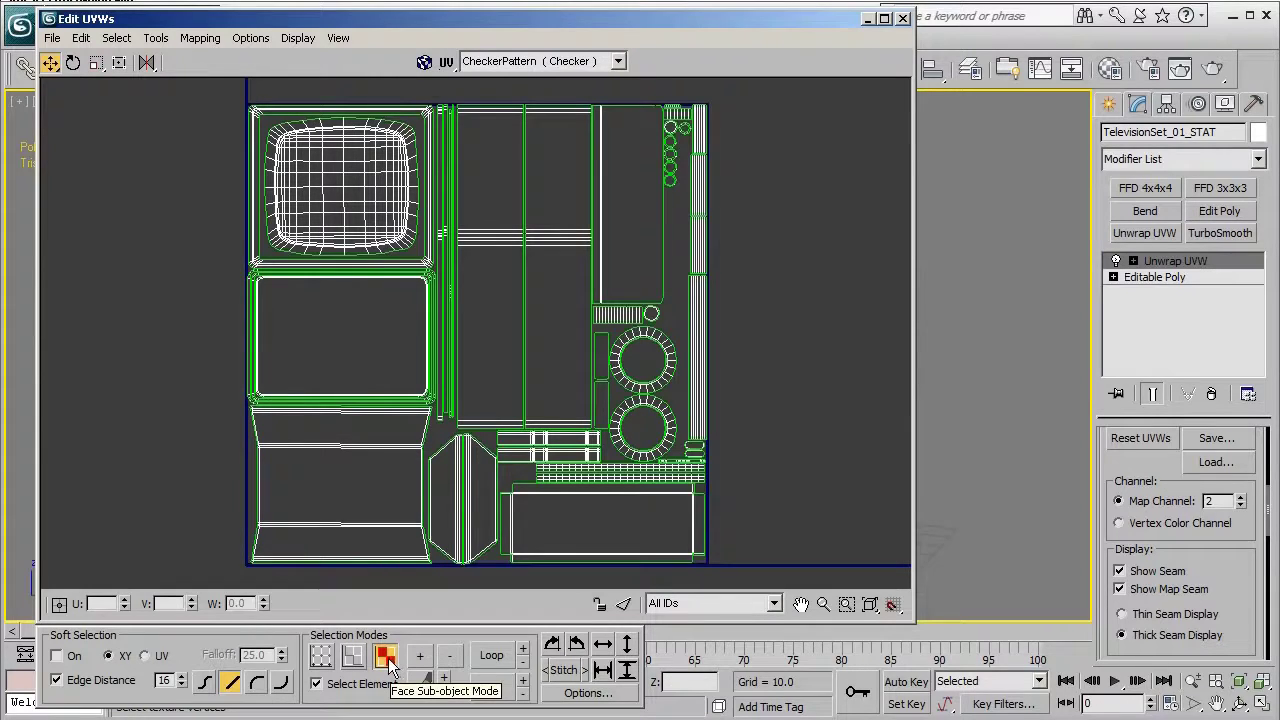
# - Select all inverted faces in the UV layout and mirror them horizontally
pyautogui.click(118, 39)
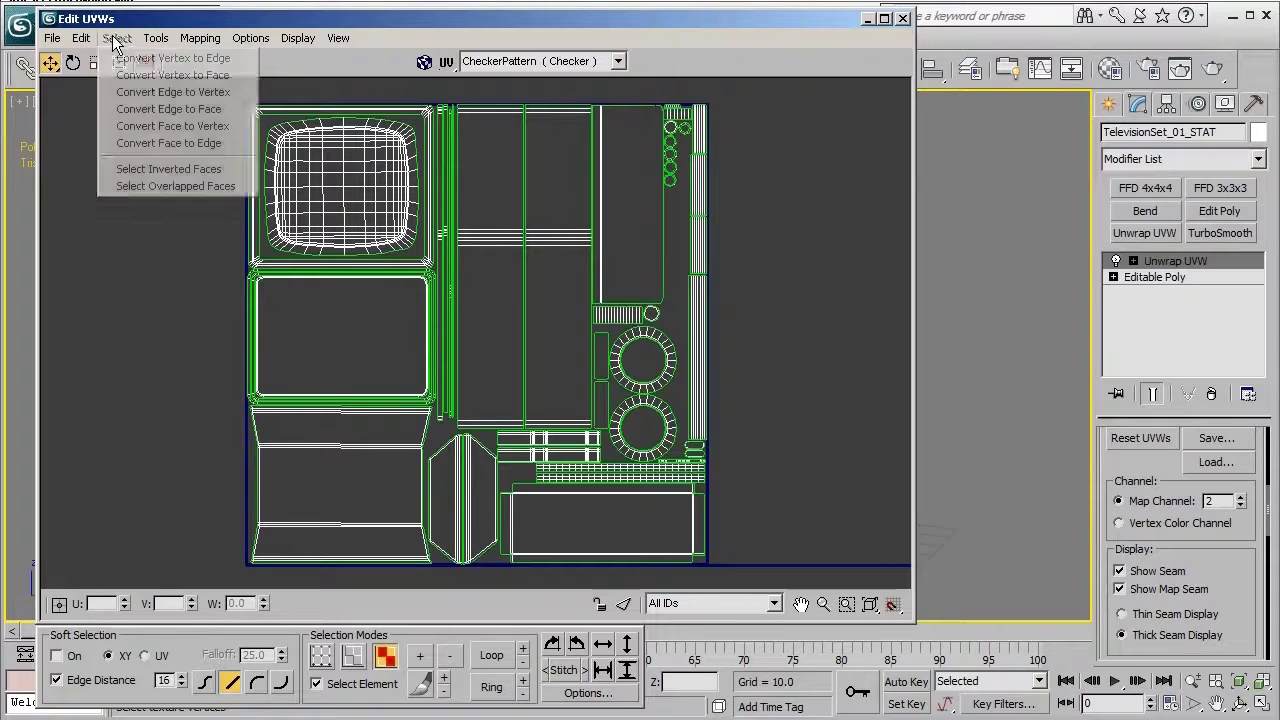
pyautogui.click(171, 169)
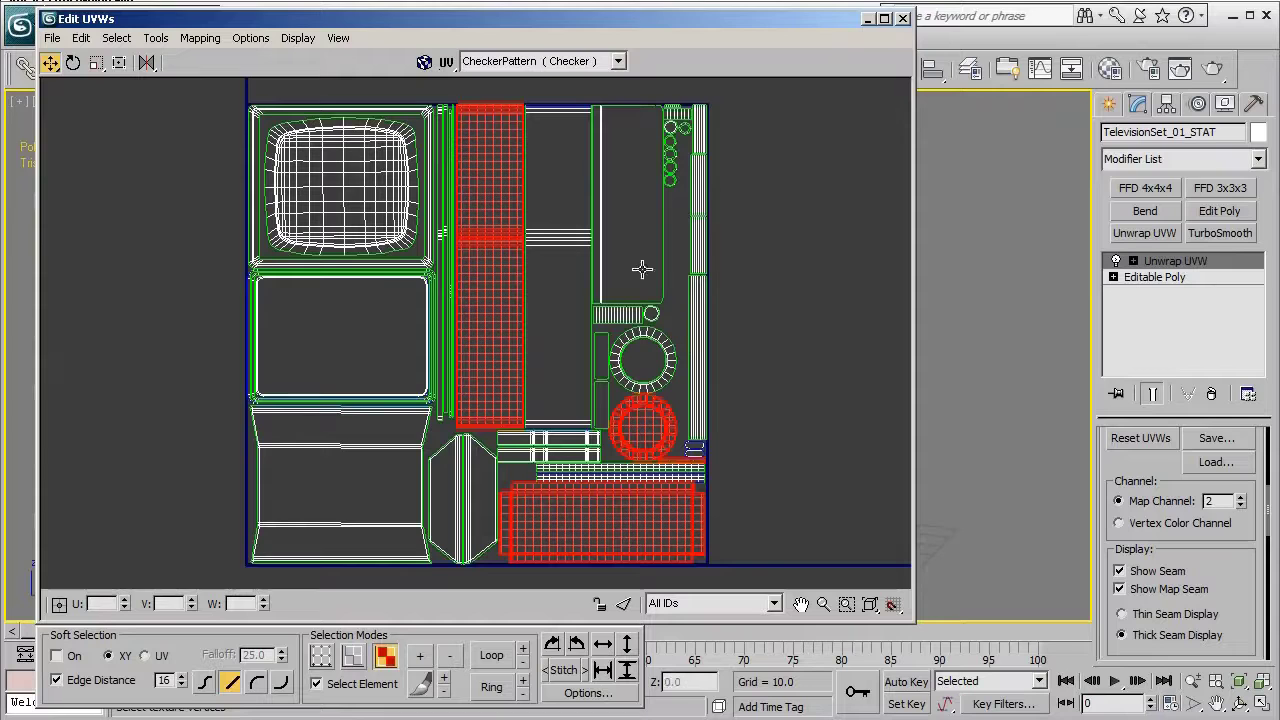
pyautogui.click(147, 64)
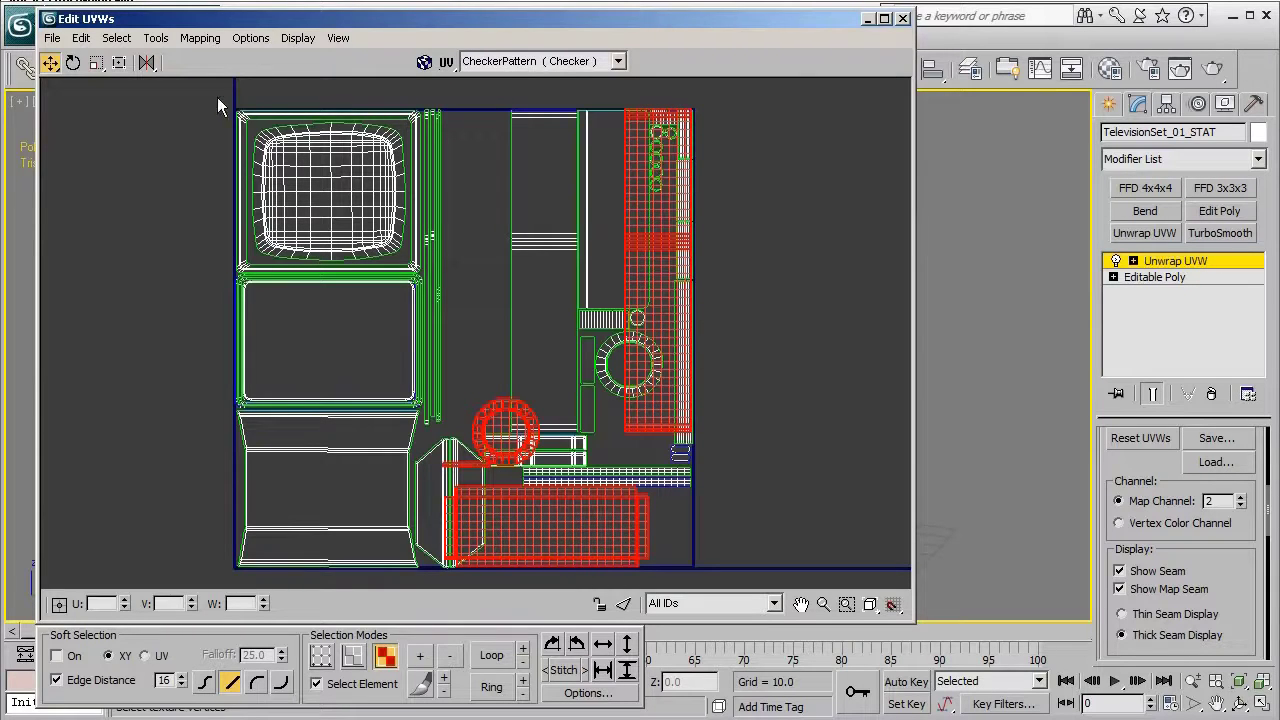
# - Pack all UV shells using Recursive Packing with 0.03 spacing, rotating clusters and filling holes
pyautogui.moveTo(214, 92); pyautogui.dragTo(735, 576)
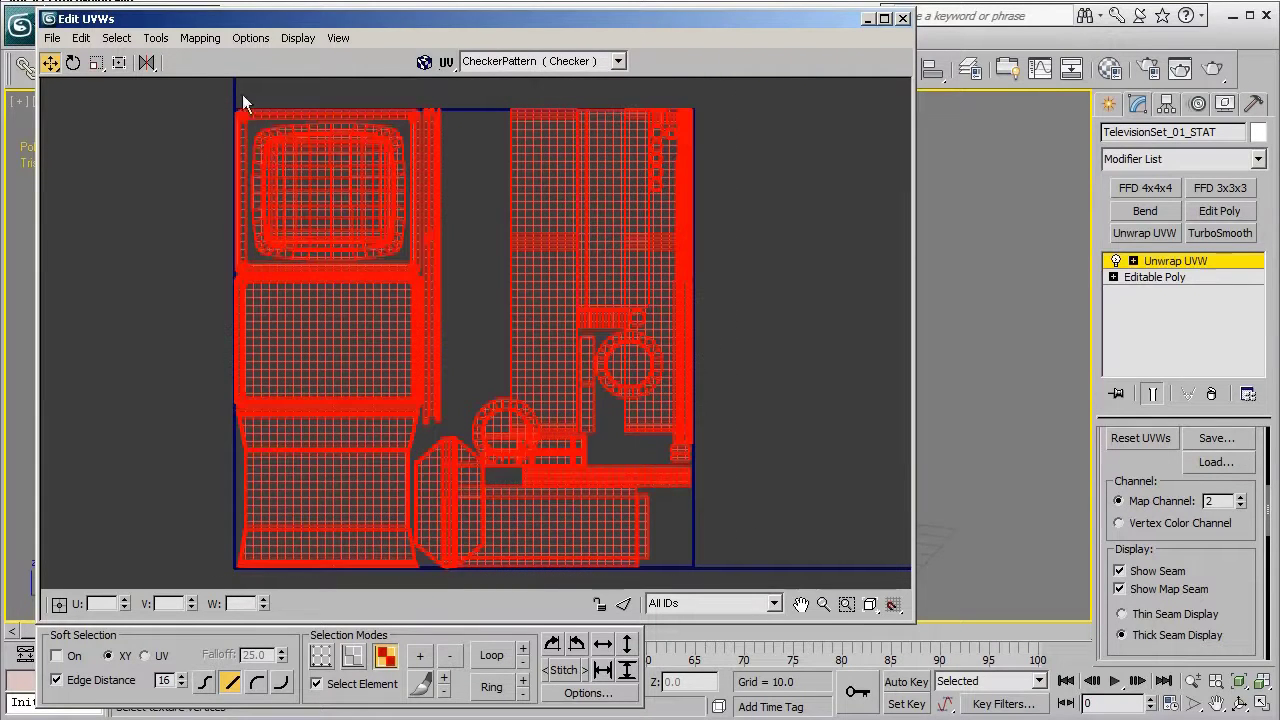
pyautogui.click(158, 39)
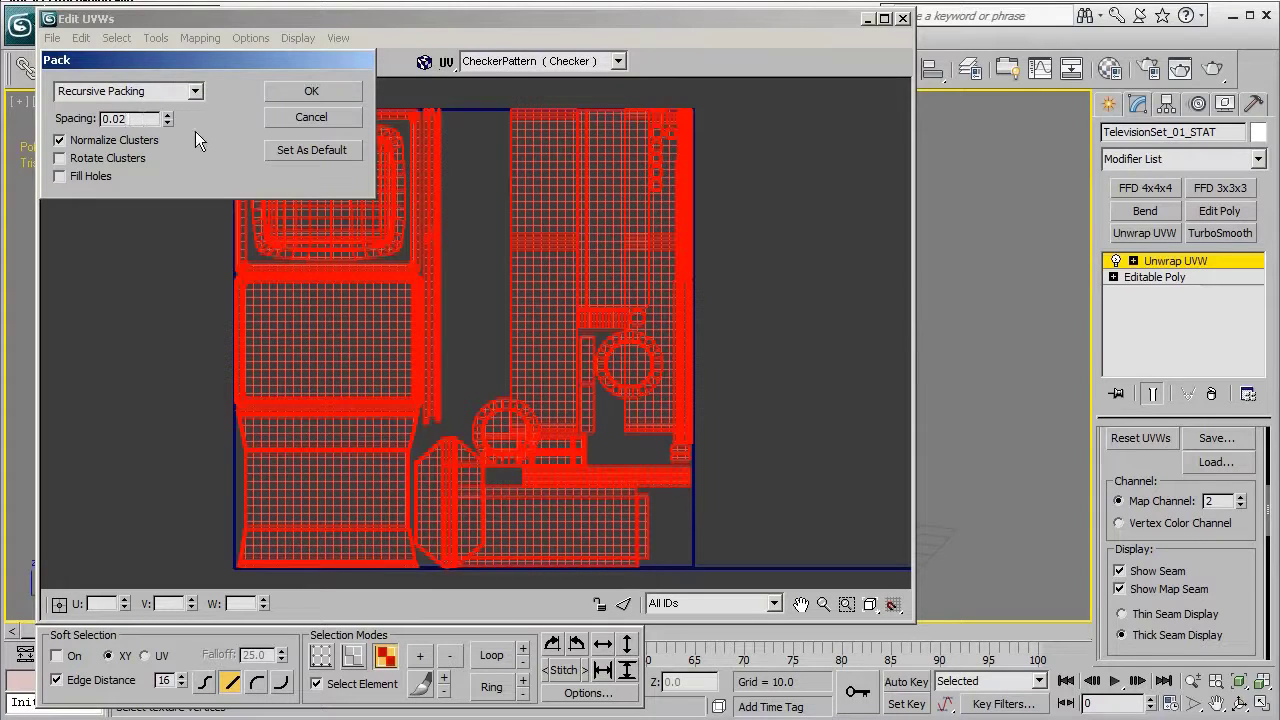
pyautogui.press('BackSpace')
pyautogui.write('3')
pyautogui.click(286, 92)
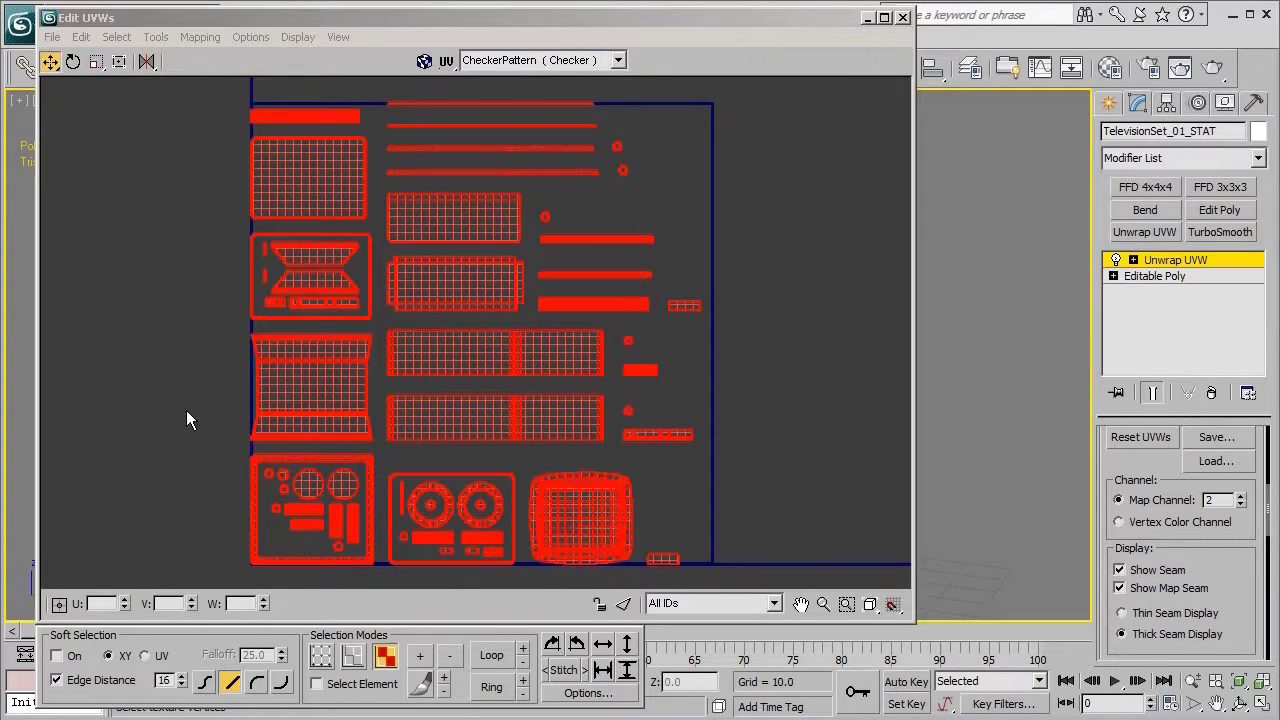
# - Switch the UV editor to edge selection and select edges around the left side of the back cover shell to reveal its shared edges
pyautogui.moveTo(171, 406); pyautogui.dragTo(424, 390, button='middle')
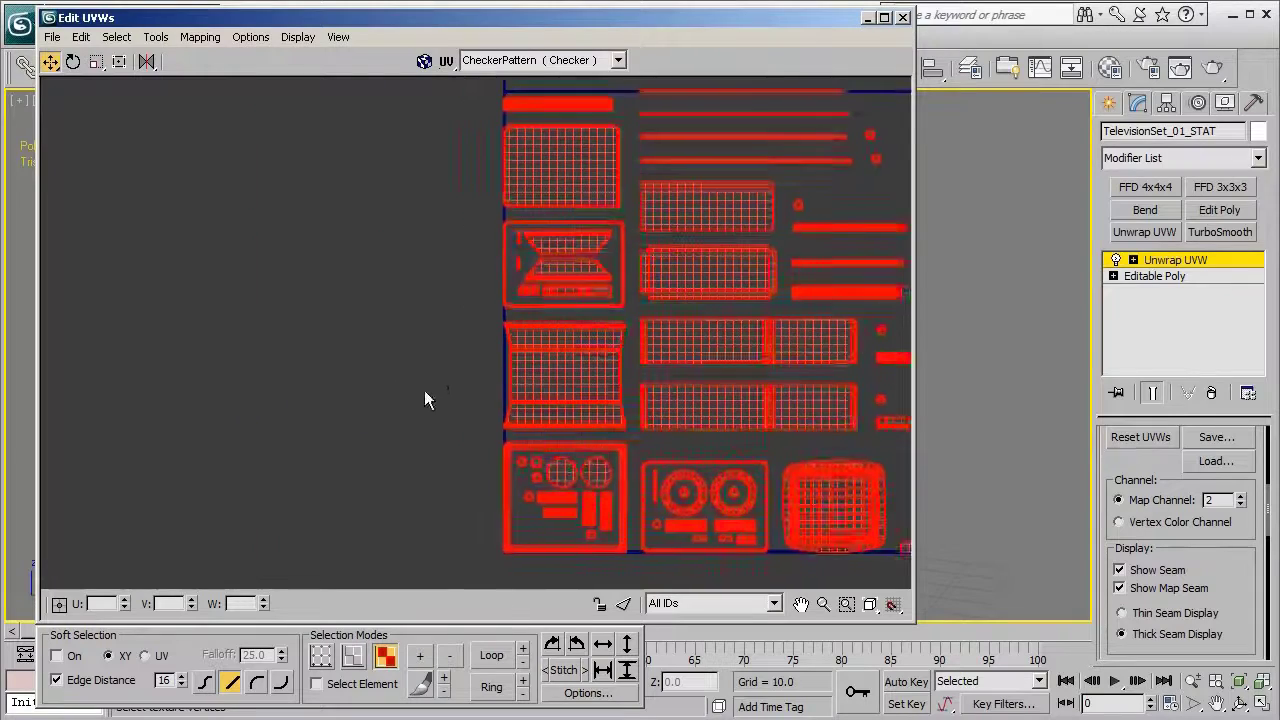
pyautogui.scroll(5, 432, 391)
pyautogui.moveTo(600, 396); pyautogui.dragTo(482, 404, button='middle')
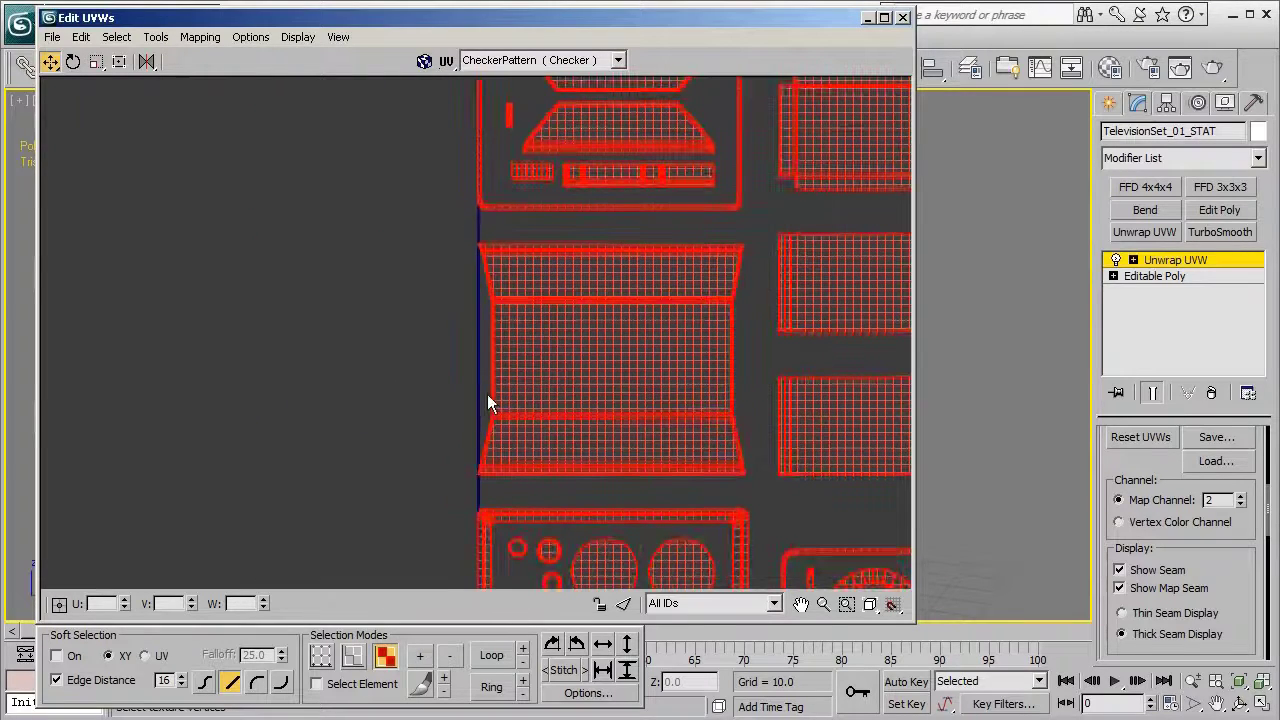
pyautogui.scroll(5, 433, 374)
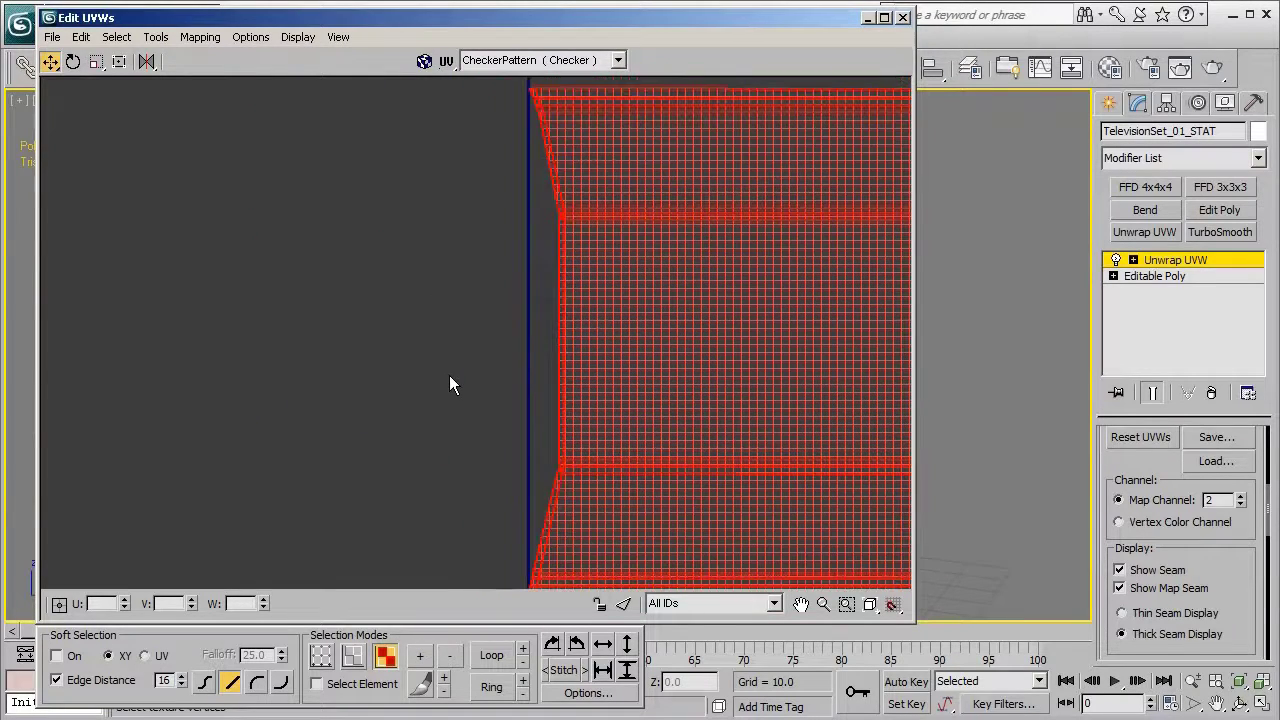
pyautogui.press('2')
pyautogui.moveTo(579, 362); pyautogui.dragTo(431, 399, button='middle')
pyautogui.scroll(-2, 431, 398)
pyautogui.moveTo(334, 253); pyautogui.dragTo(448, 455)
pyautogui.moveTo(651, 351); pyautogui.dragTo(634, 409, button='middle')
pyautogui.scroll(-2, 634, 409)
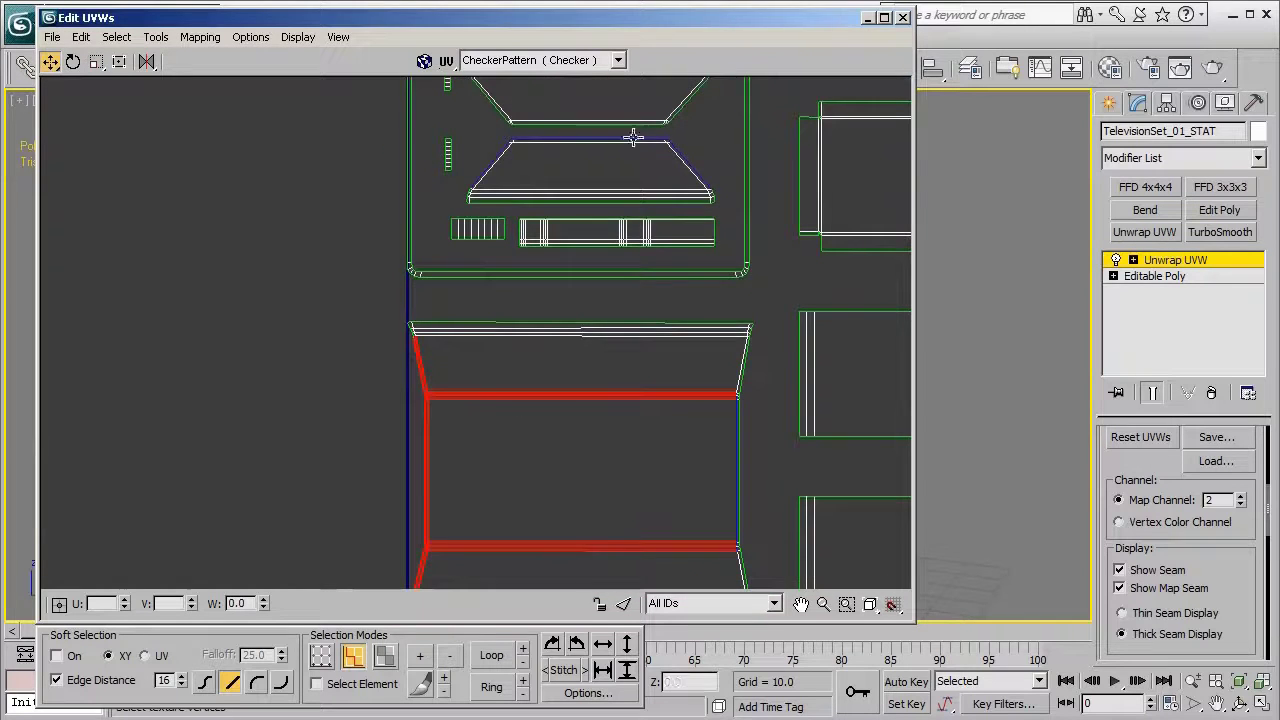
# - Select the left vertical edge of the back cover's central panel and stitch the matching side flap onto it
pyautogui.moveTo(425, 495); pyautogui.dragTo(508, 408, button='middle')
pyautogui.scroll(6, 508, 408)
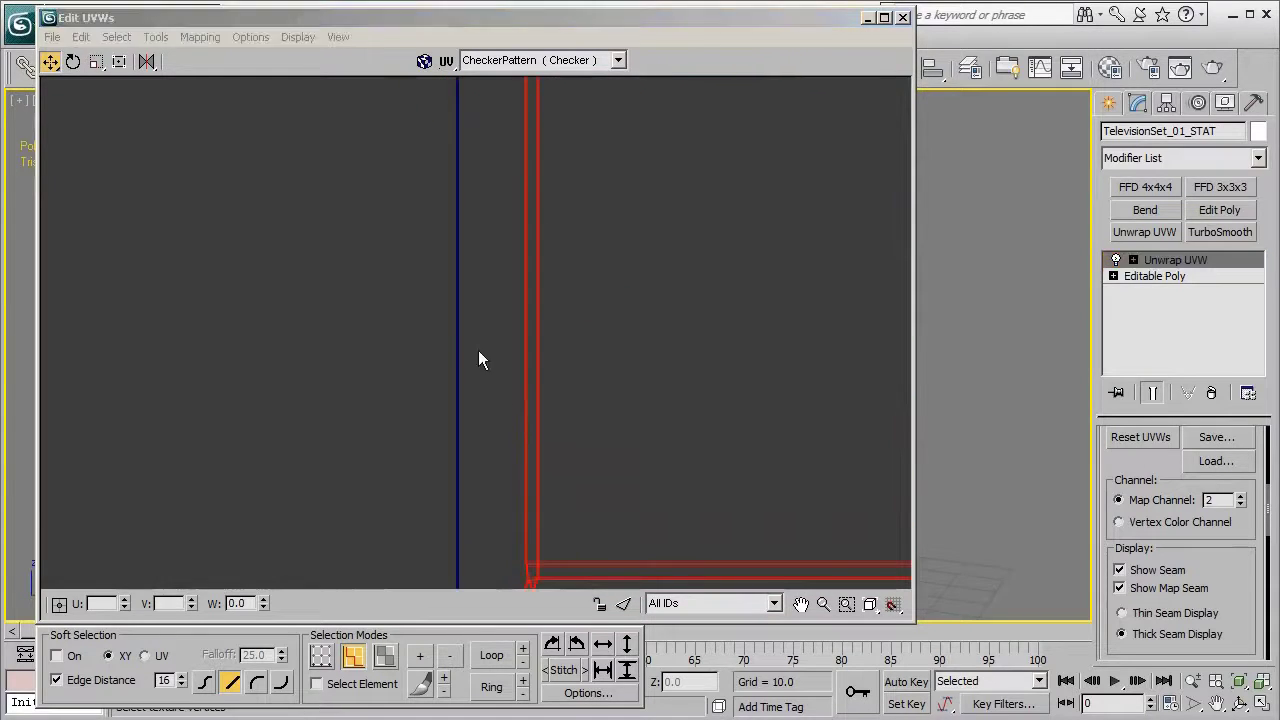
pyautogui.moveTo(477, 345); pyautogui.dragTo(530, 388)
pyautogui.rightClick(458, 380)
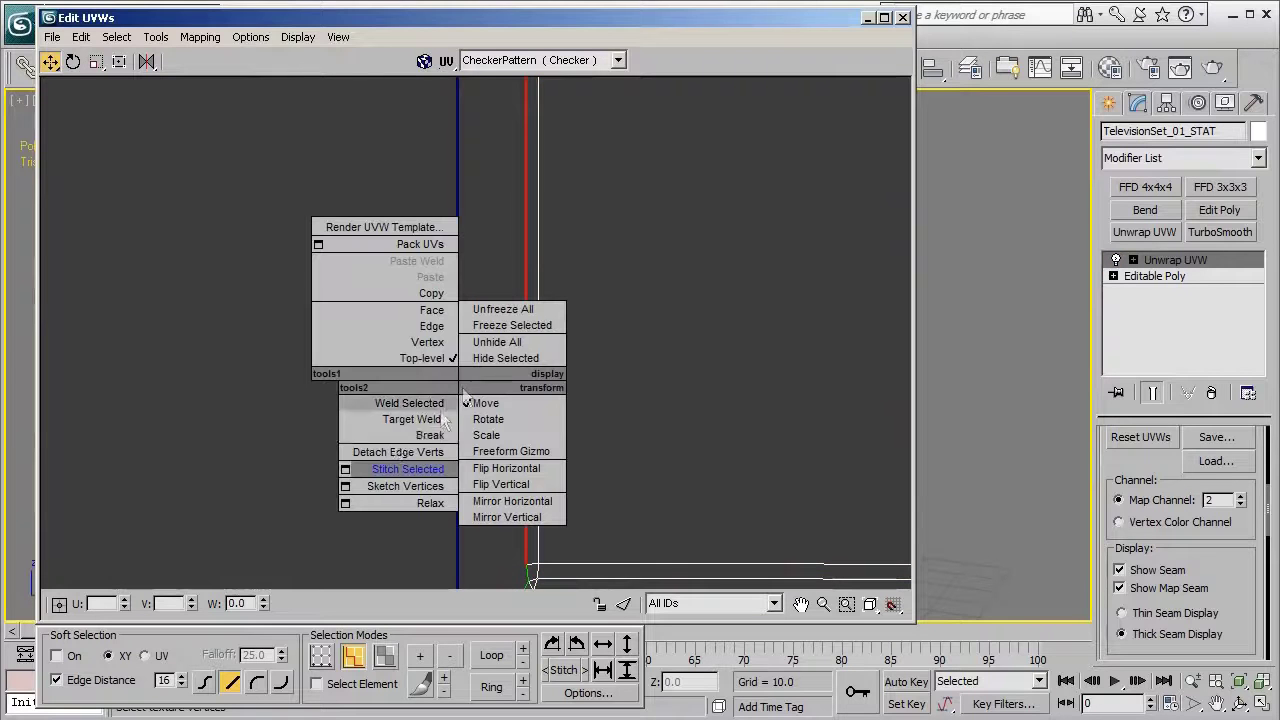
pyautogui.click(344, 470)
pyautogui.click(223, 43)
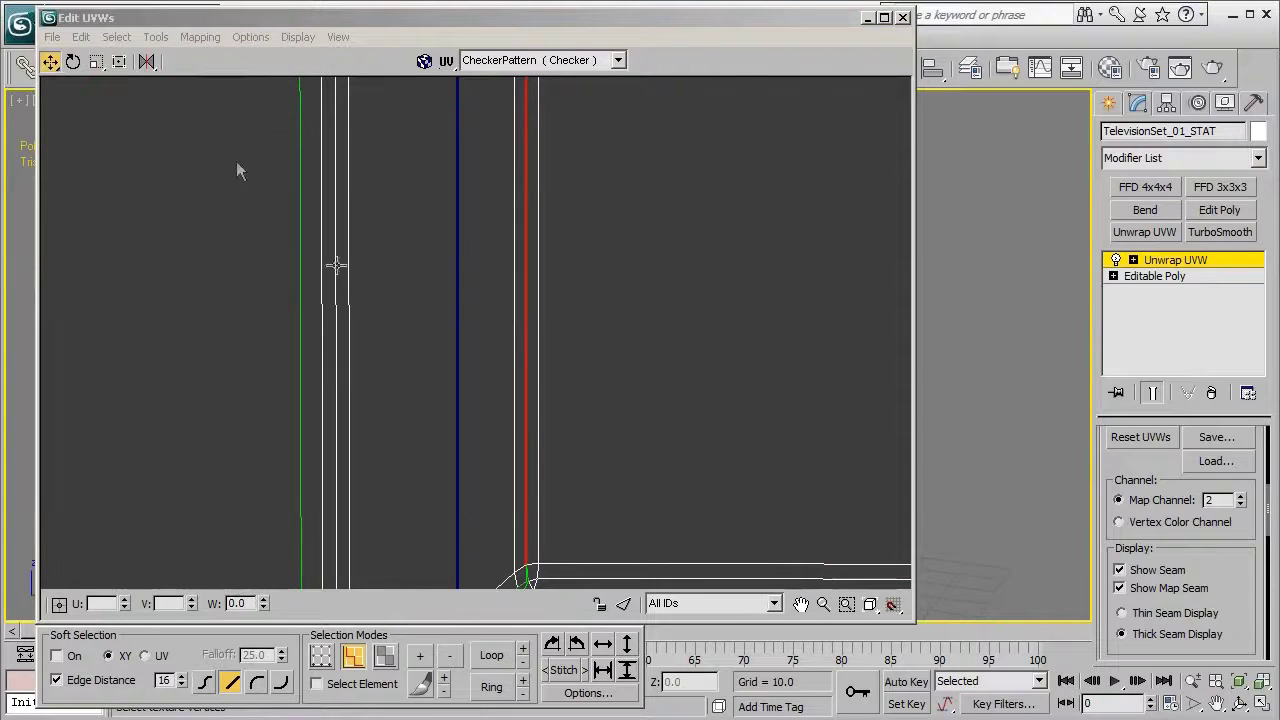
# - Stitch the other side flap onto the back cover's right vertical edge with Align Clusters, Scale Clusters and a Bias of 0.0
pyautogui.moveTo(471, 357); pyautogui.dragTo(409, 357, button='middle')
pyautogui.scroll(-4, 357, 382)
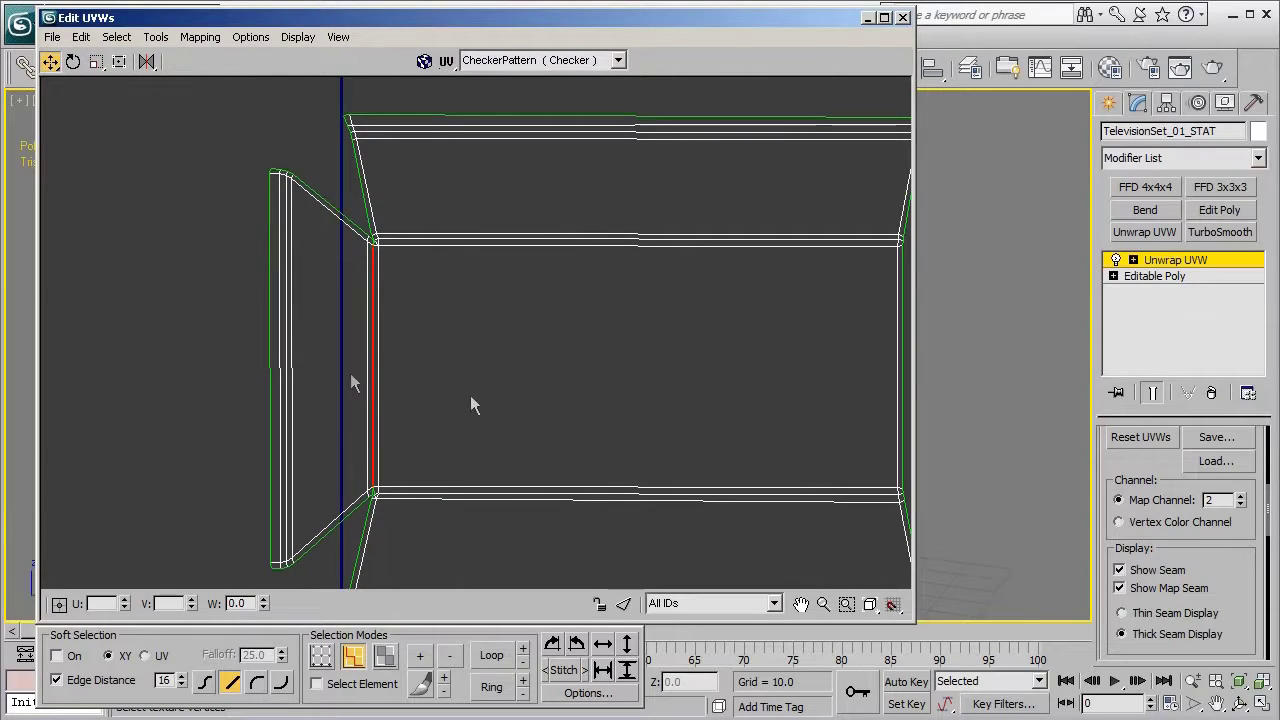
pyautogui.scroll(8, 473, 405)
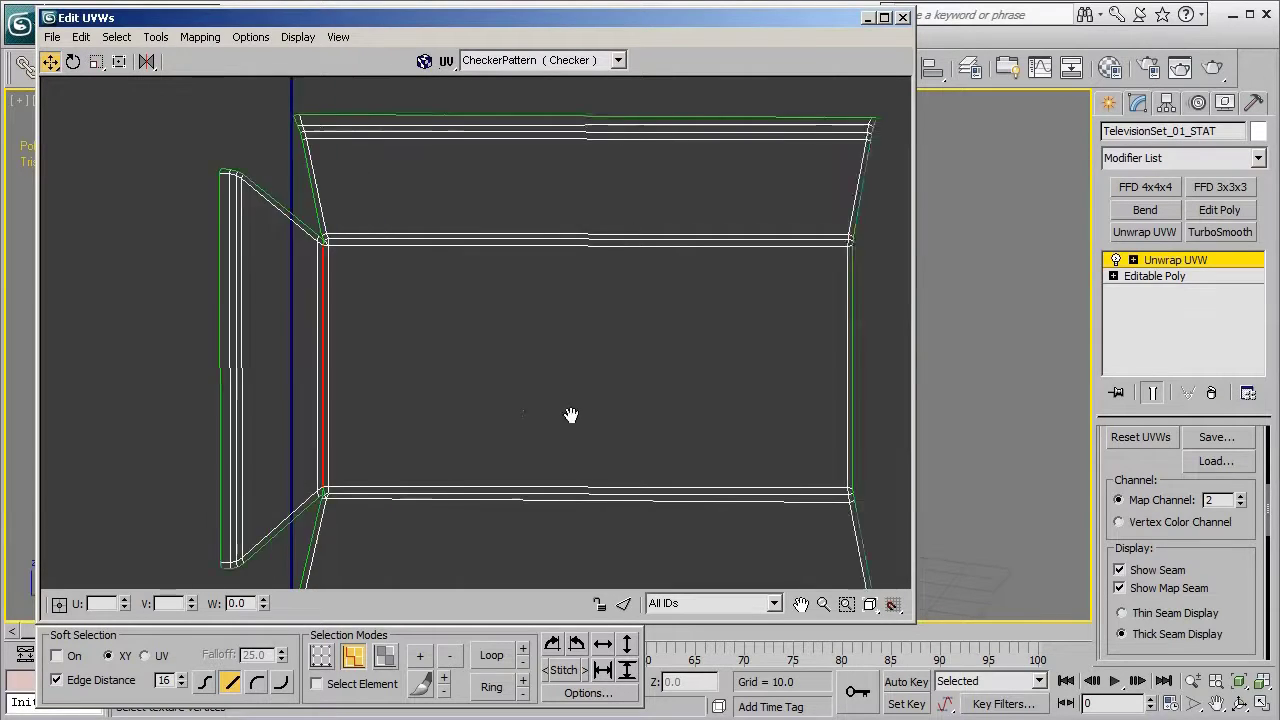
pyautogui.rightClick(652, 362)
pyautogui.click(615, 456)
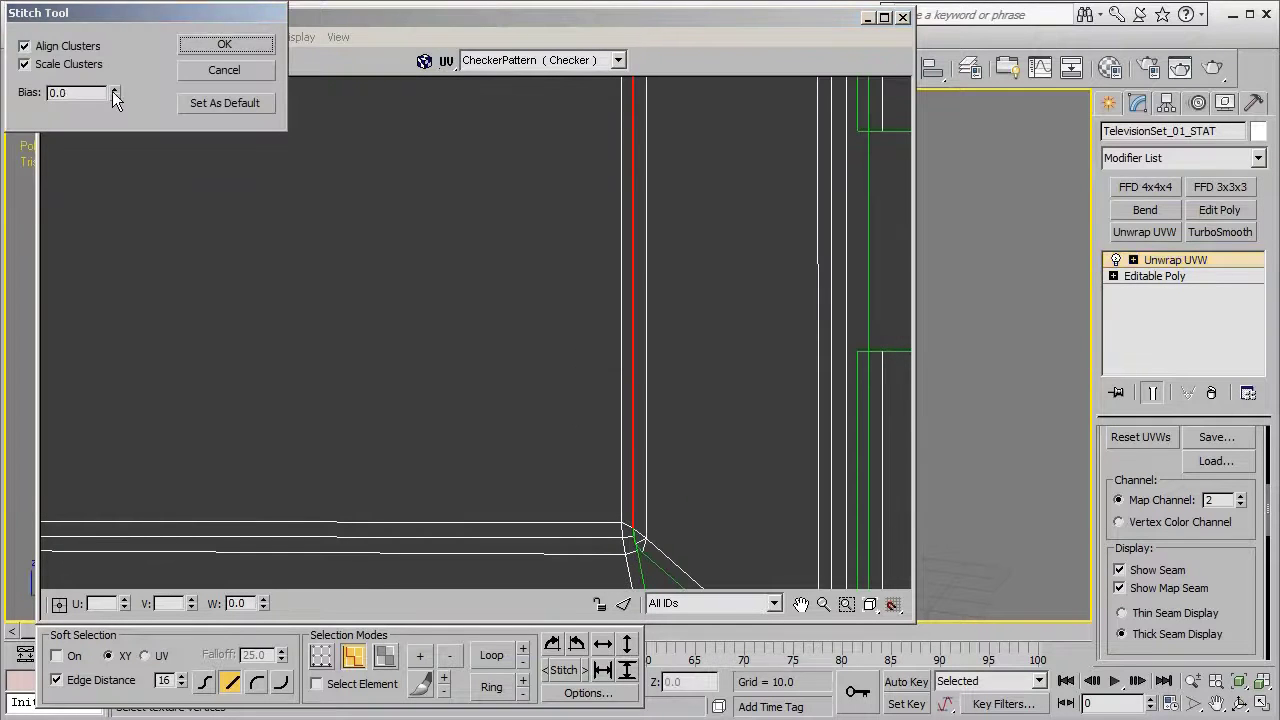
pyautogui.click(240, 45)
pyautogui.scroll(-5, 552, 421)
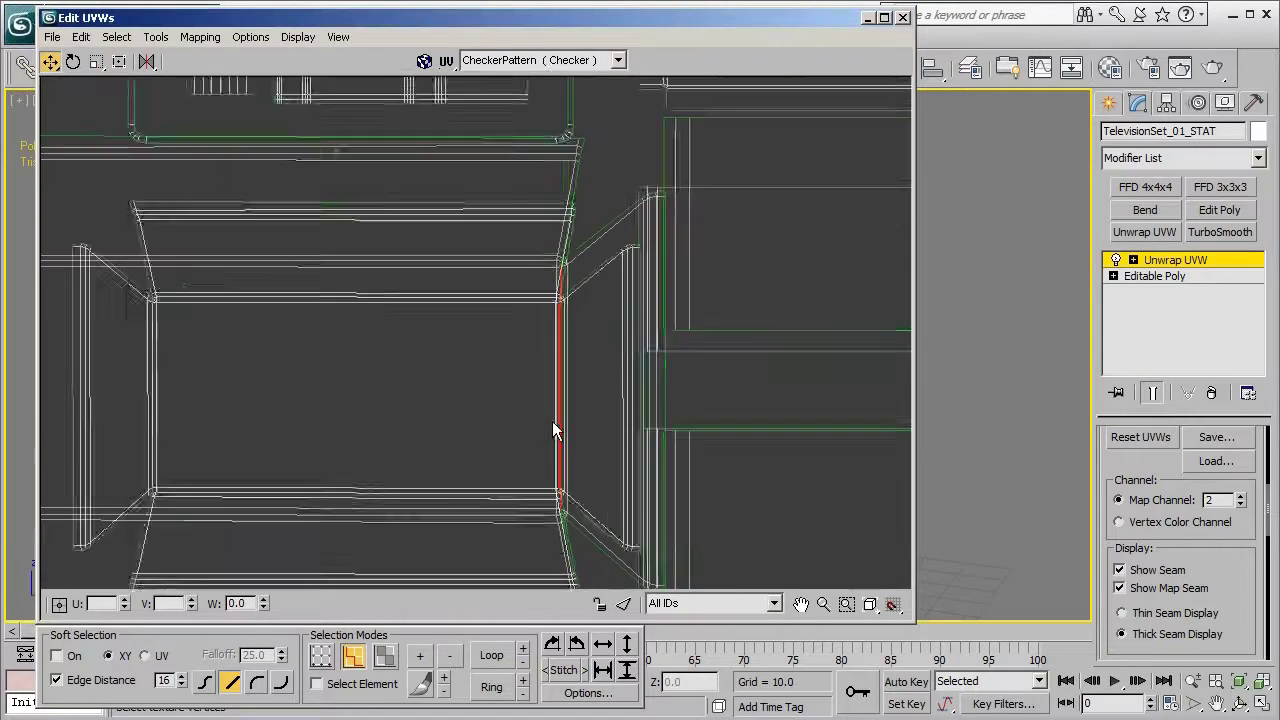
pyautogui.scroll(-3, 552, 421)
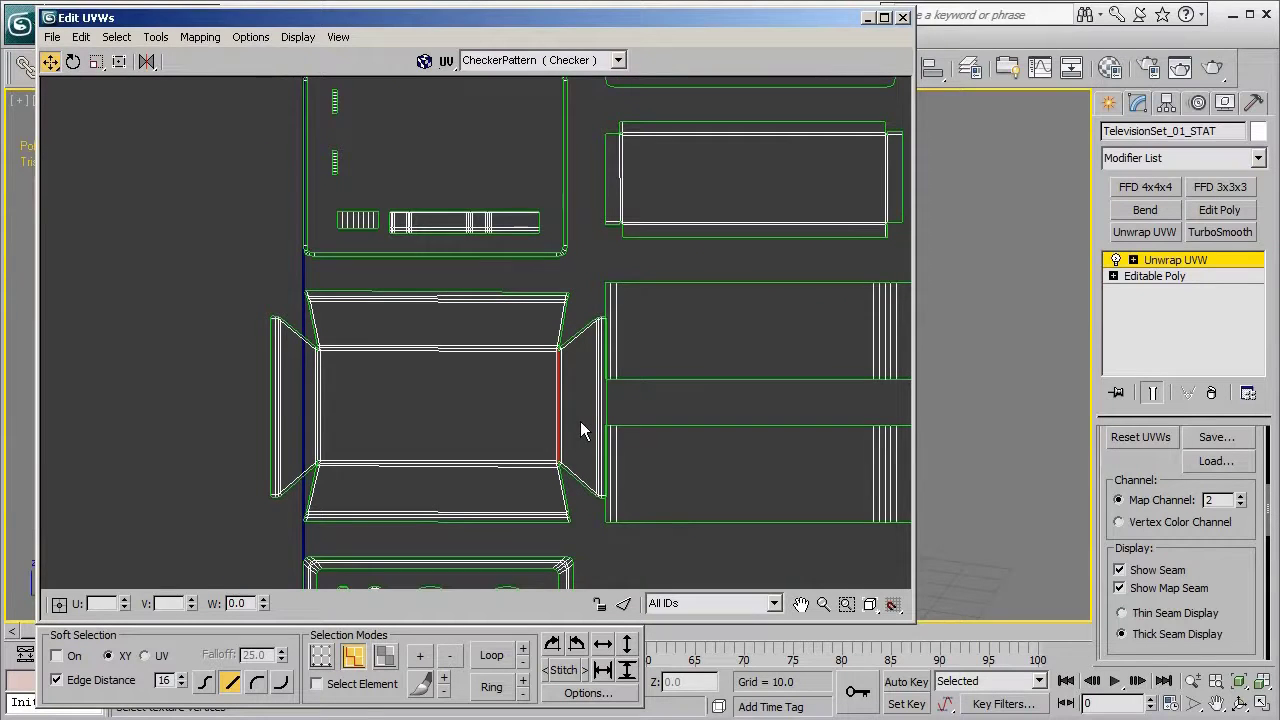
# - Clear the edge selection, then shrink the UV editor window and move it aside to expose the television in the viewport
pyautogui.moveTo(532, 411); pyautogui.dragTo(319, 411, button='middle')
pyautogui.scroll(-2, 412, 411)
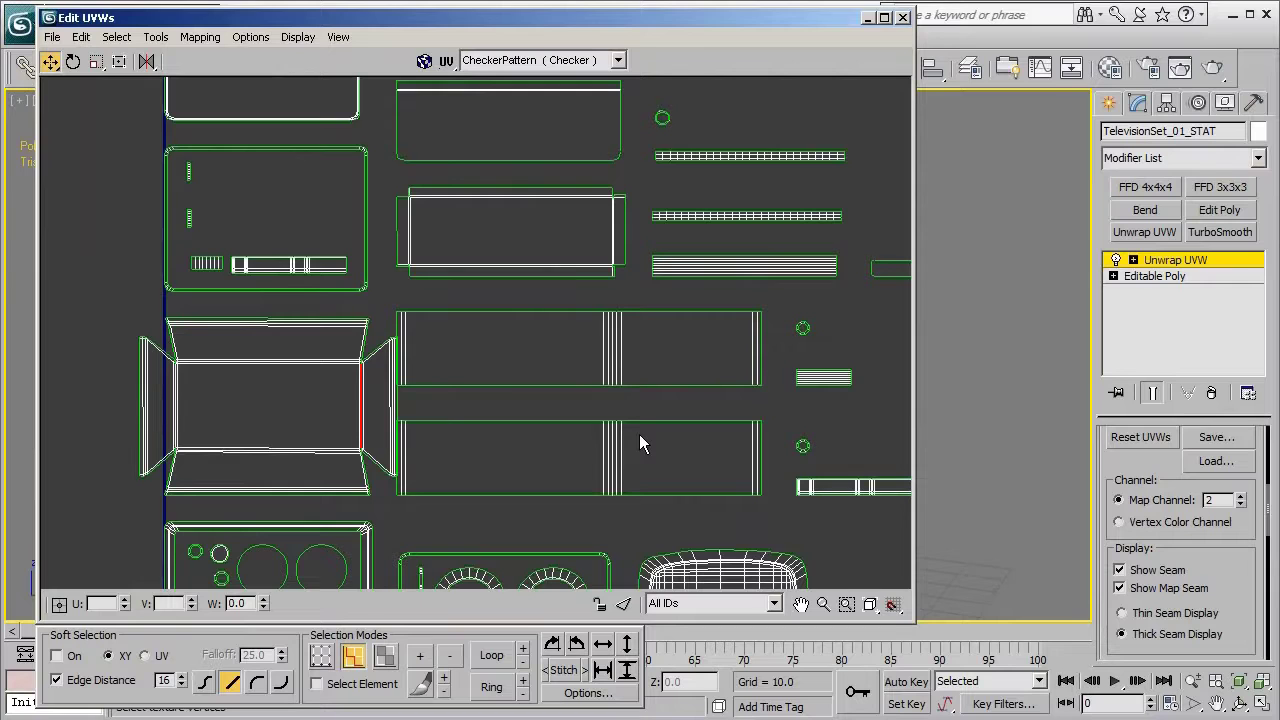
pyautogui.scroll(-3, 640, 443)
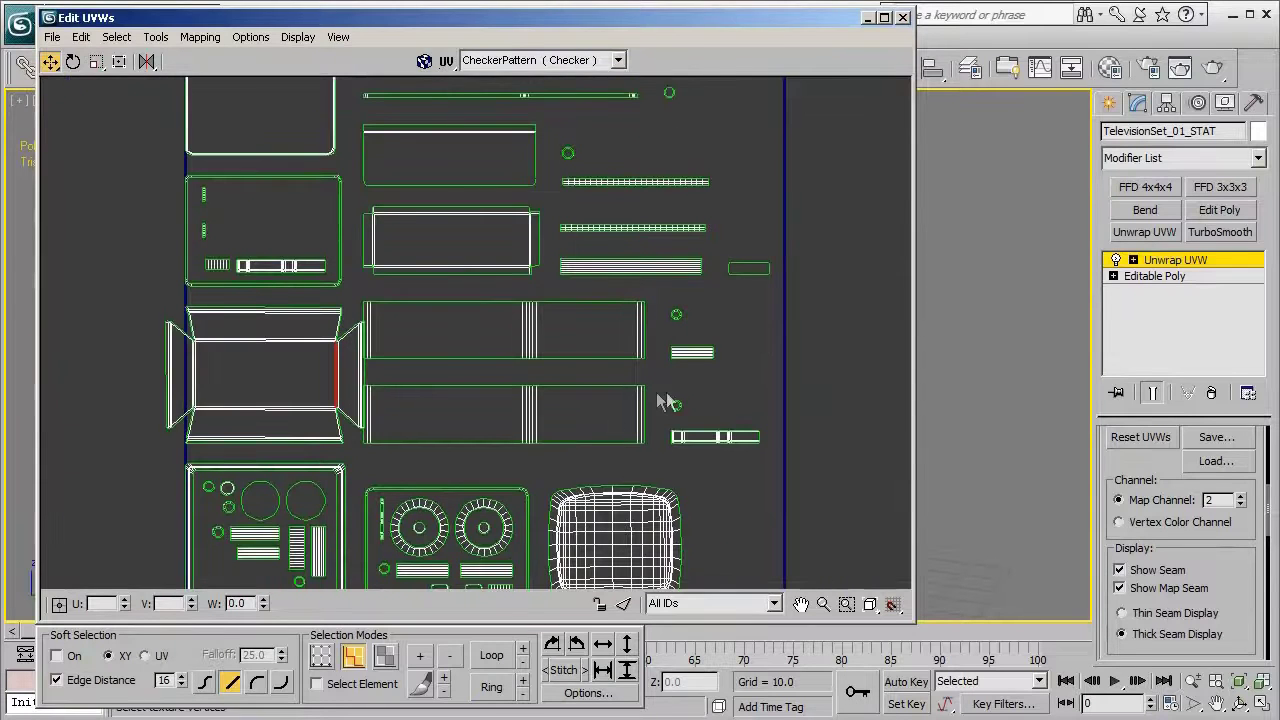
pyautogui.click(856, 421)
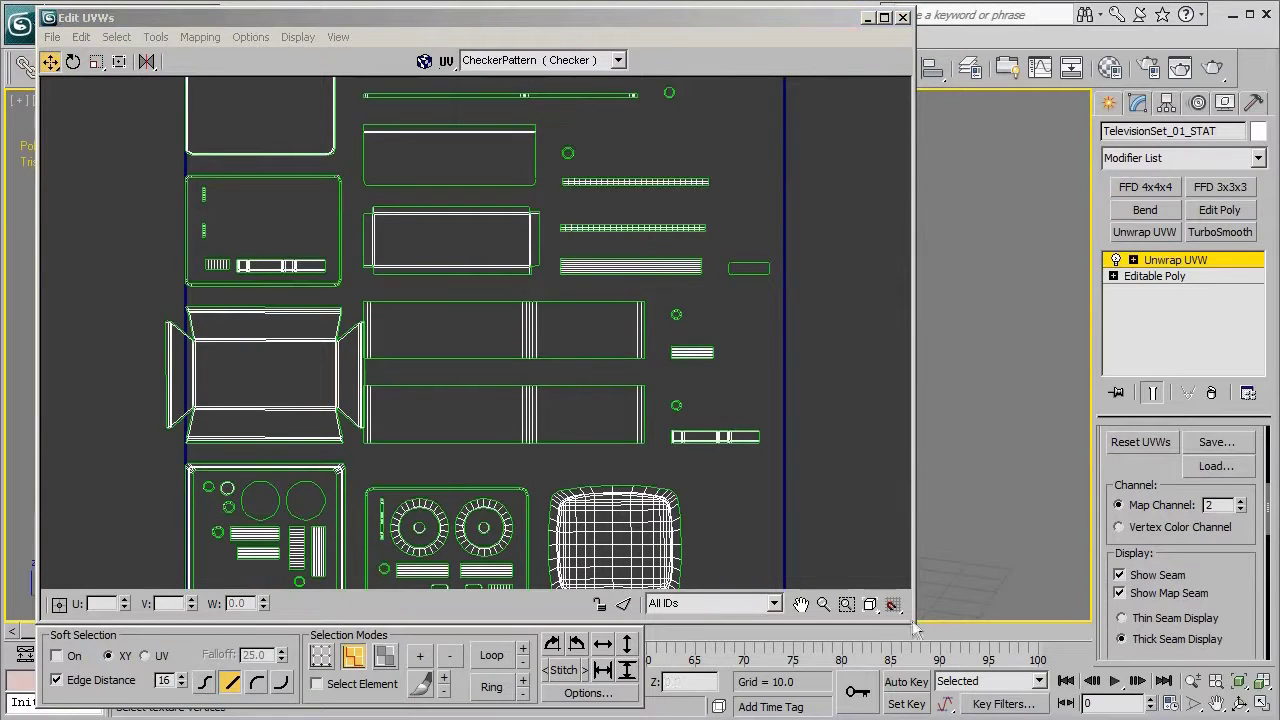
pyautogui.moveTo(914, 622); pyautogui.dragTo(730, 541)
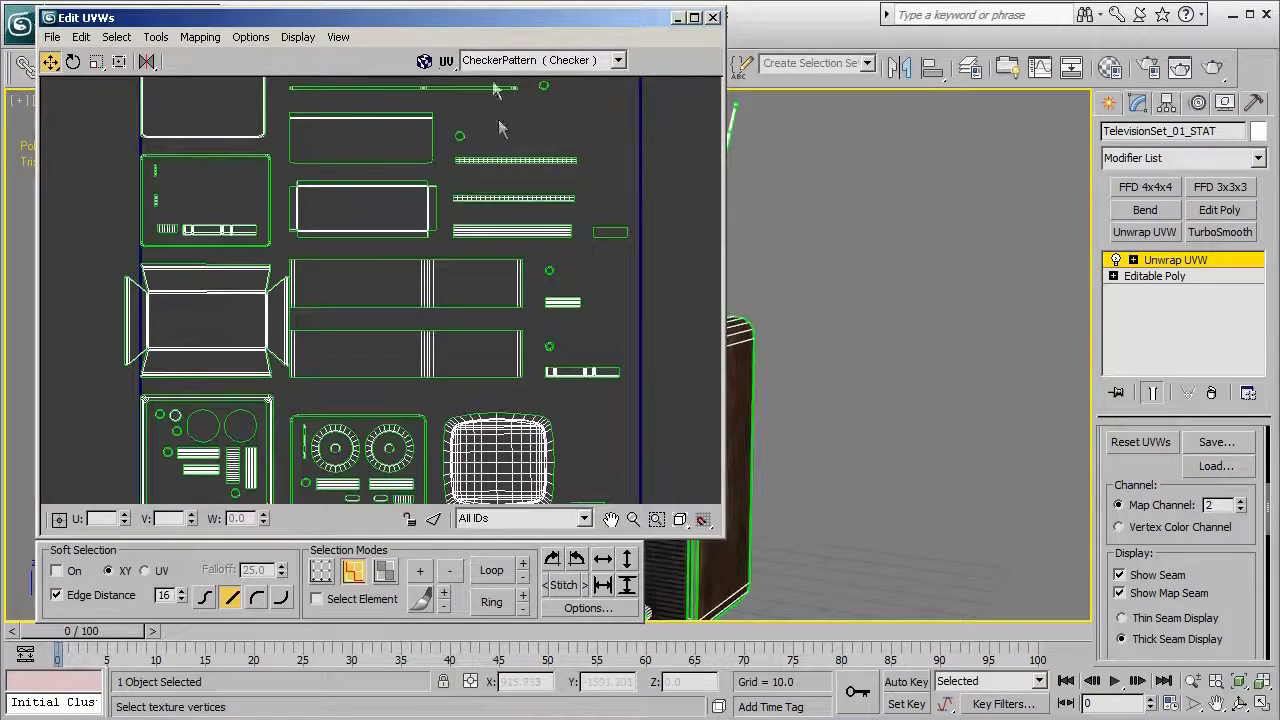
pyautogui.moveTo(449, 26); pyautogui.dragTo(959, 69)
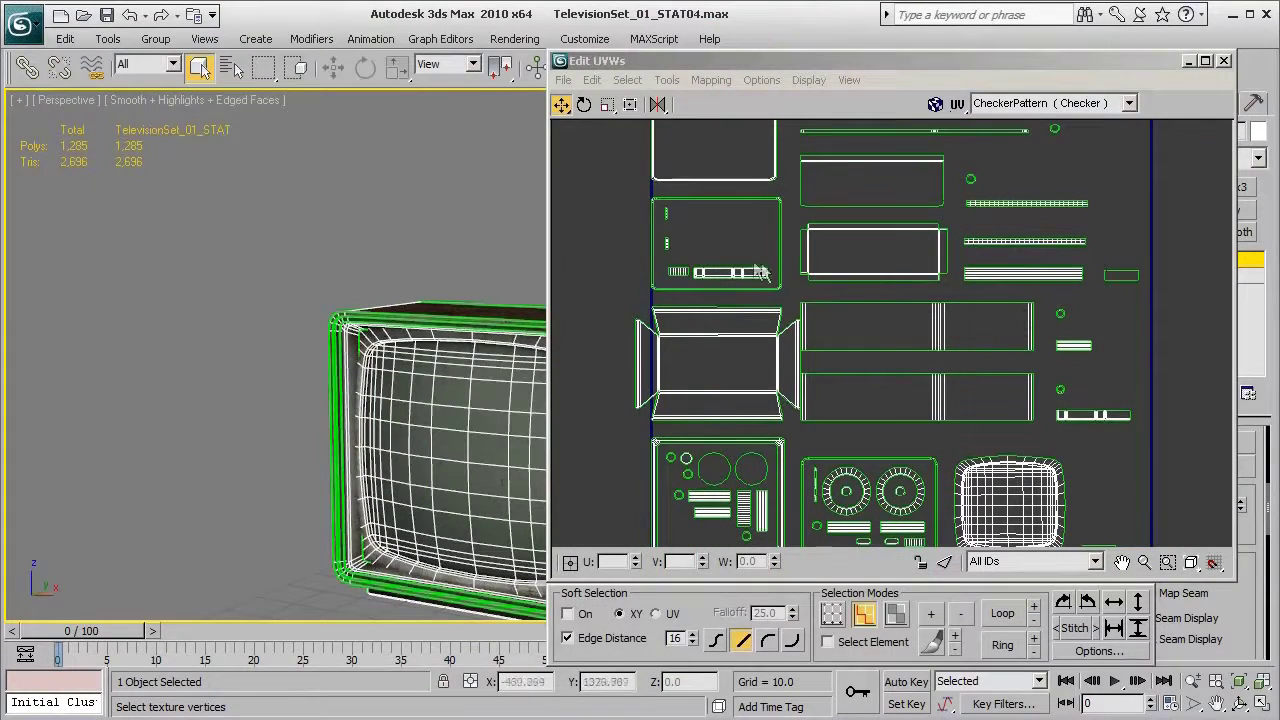
# - Examine the television's screen, wooden casing, back cover and antennas alongside the UV layout to judge which shells deserve more space
pyautogui.moveTo(482, 442); pyautogui.dragTo(292, 374, button='middle')
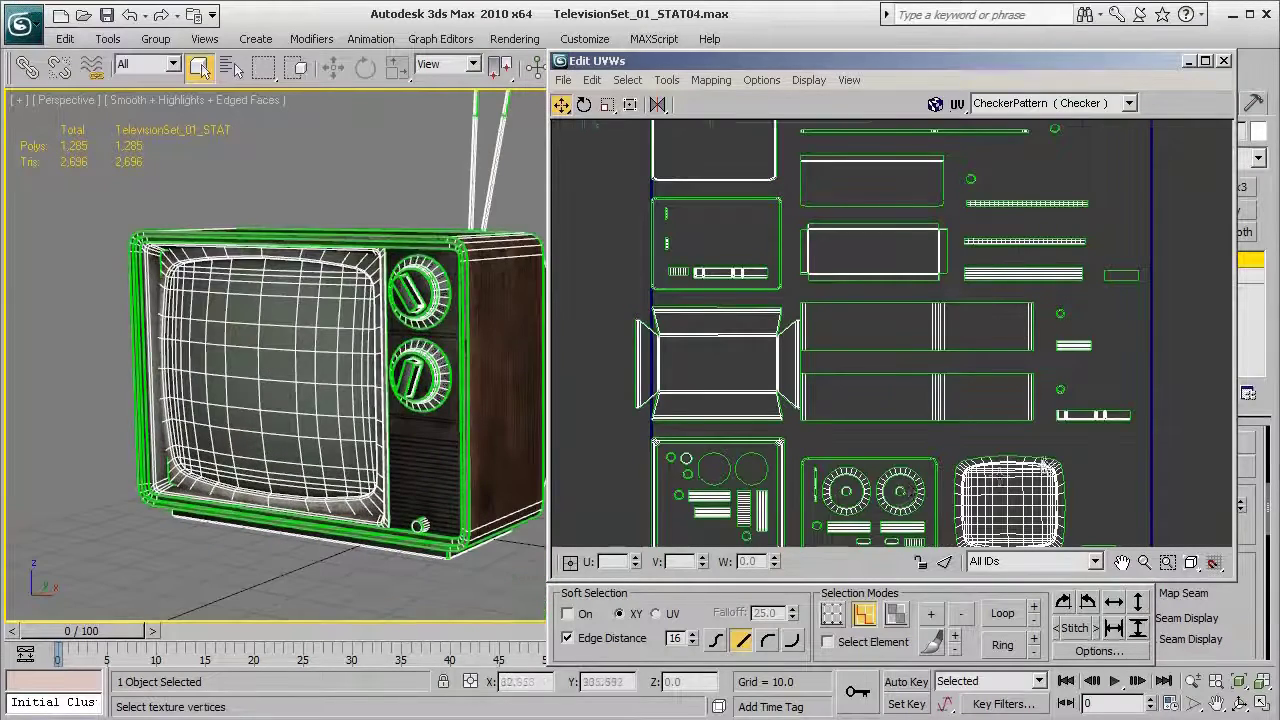
pyautogui.moveTo(880, 380); pyautogui.dragTo(820, 260, button='middle')
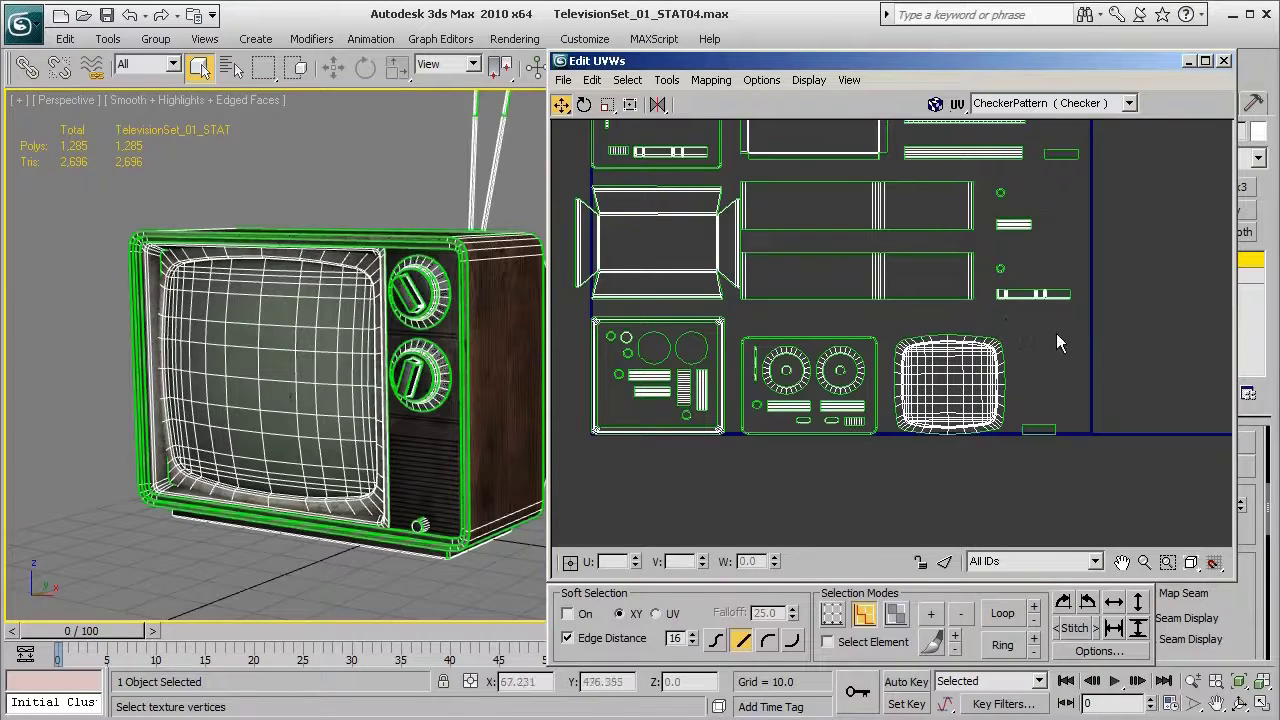
pyautogui.keyDown('alt'); pyautogui.moveTo(357, 388); pyautogui.dragTo(372, 400, button='middle'); pyautogui.keyUp('alt')
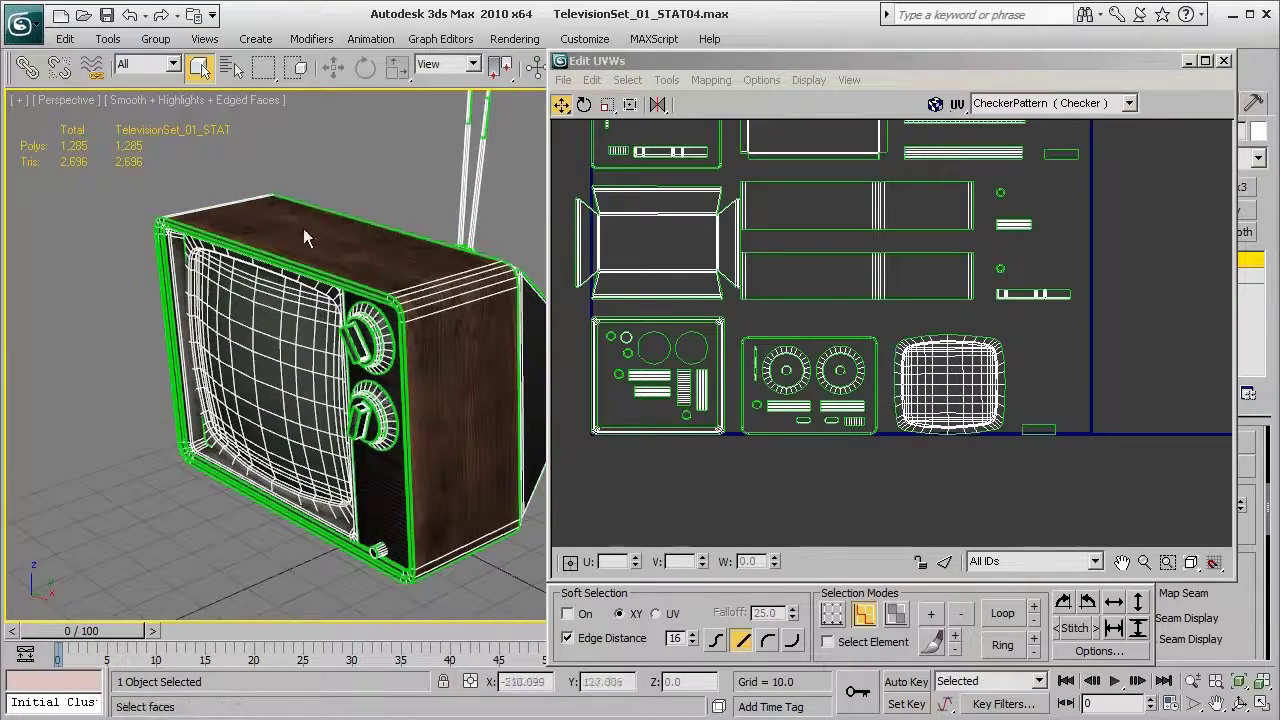
pyautogui.keyDown('alt'); pyautogui.moveTo(469, 454); pyautogui.dragTo(325, 440, button='middle'); pyautogui.keyUp('alt')
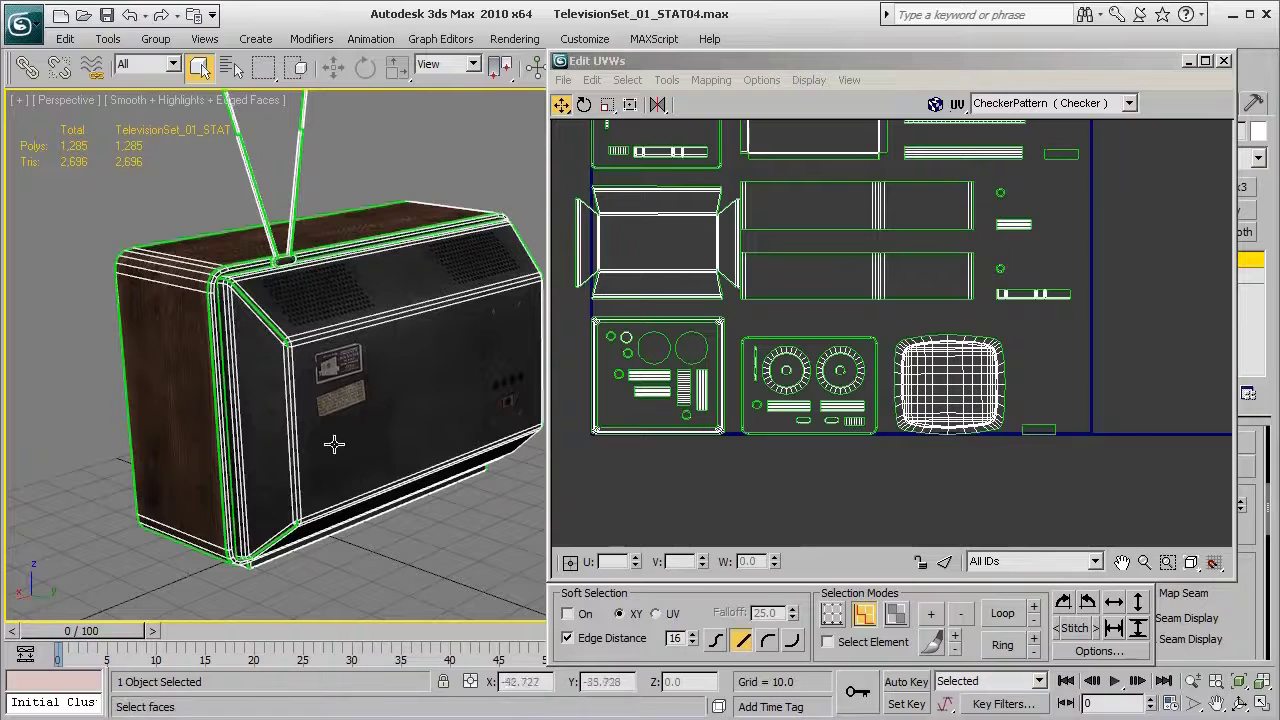
pyautogui.moveTo(298, 250); pyautogui.dragTo(350, 398, button='middle')
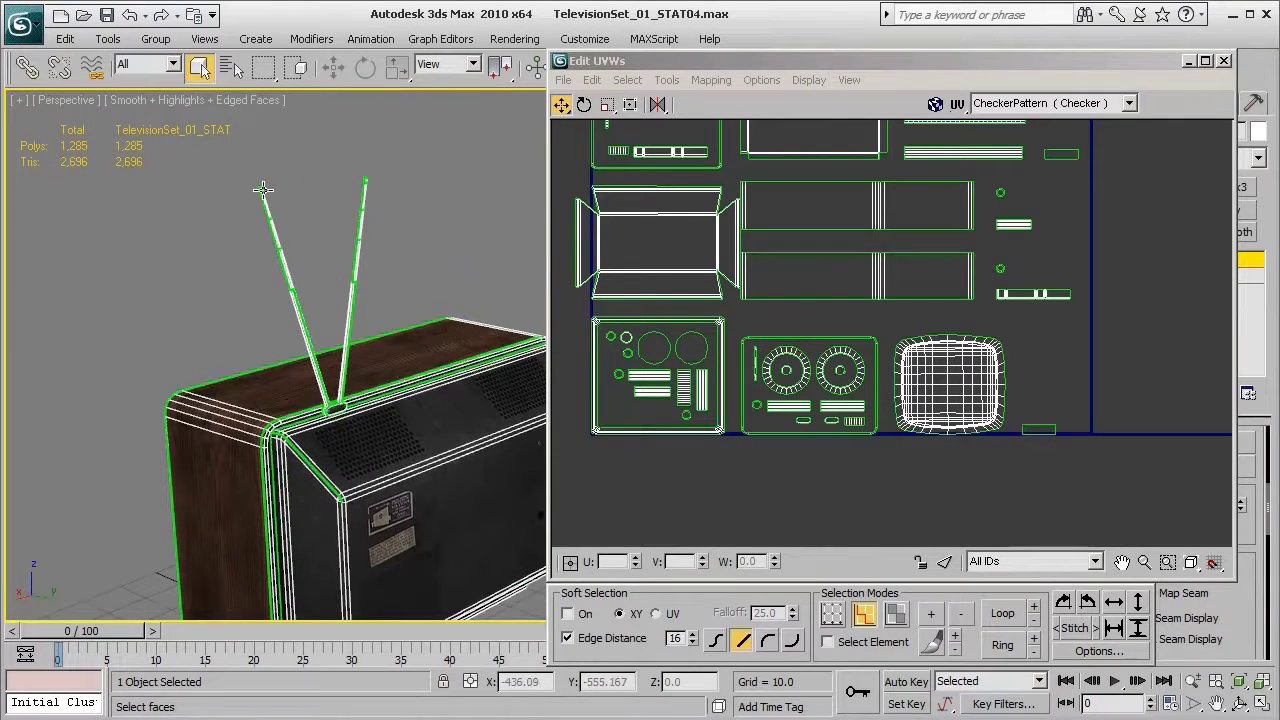
pyautogui.moveTo(418, 448); pyautogui.dragTo(394, 334, button='middle')
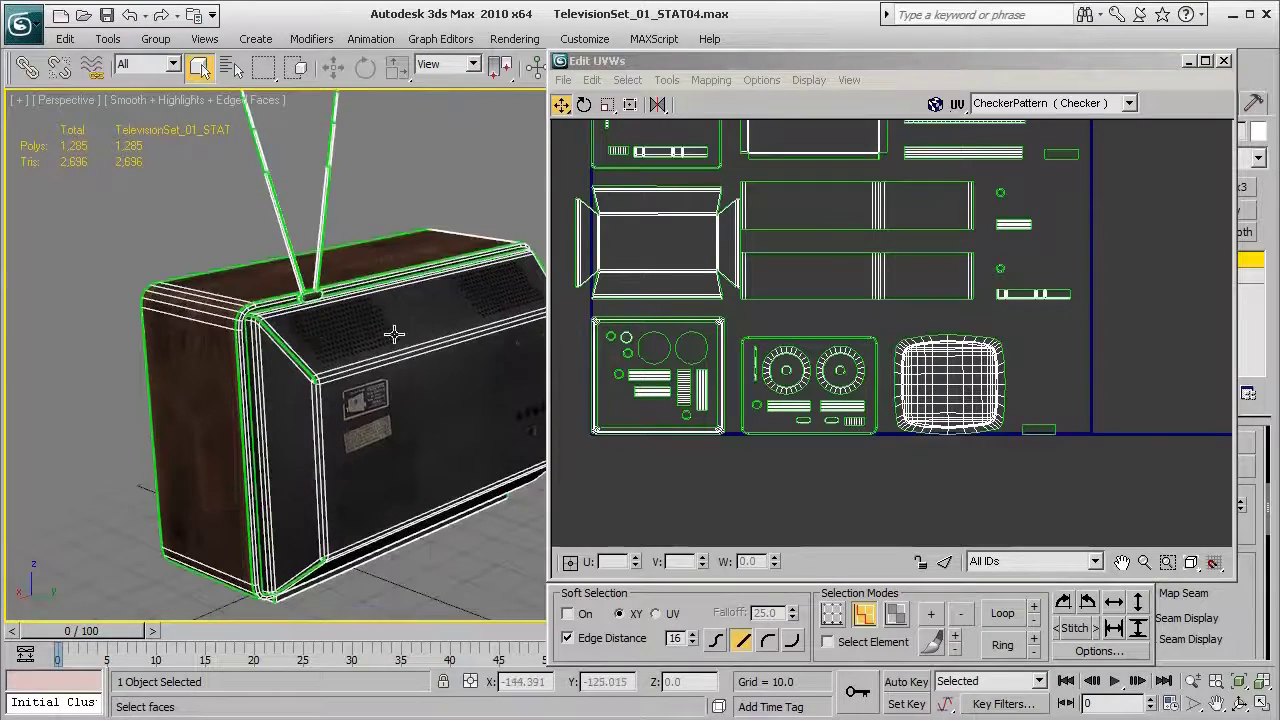
pyautogui.keyDown('alt'); pyautogui.moveTo(445, 410); pyautogui.dragTo(490, 440, button='middle'); pyautogui.keyUp('alt')
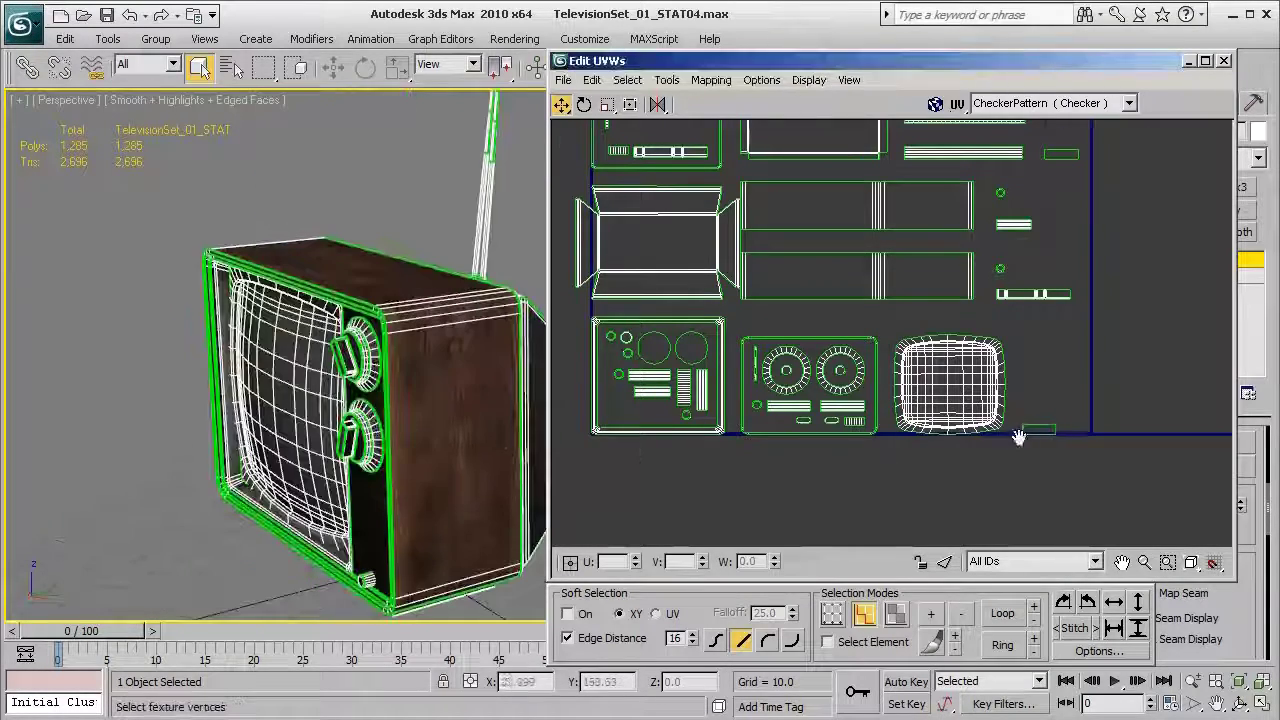
# - Switch to face selection with Select Element enabled, then scale up the television screen shell and move it slightly right
pyautogui.moveTo(1017, 434); pyautogui.dragTo(960, 463, button='middle')
pyautogui.scroll(3, 960, 455)
pyautogui.press('3')
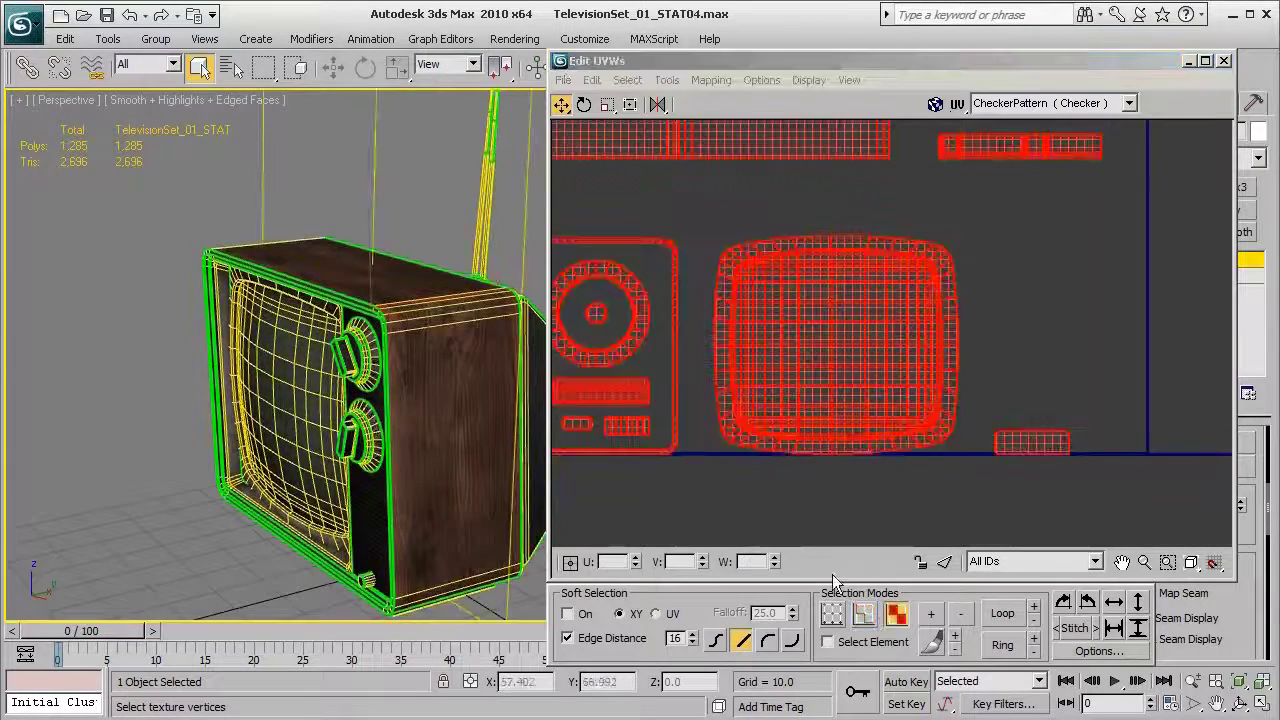
pyautogui.moveTo(997, 230); pyautogui.dragTo(849, 283)
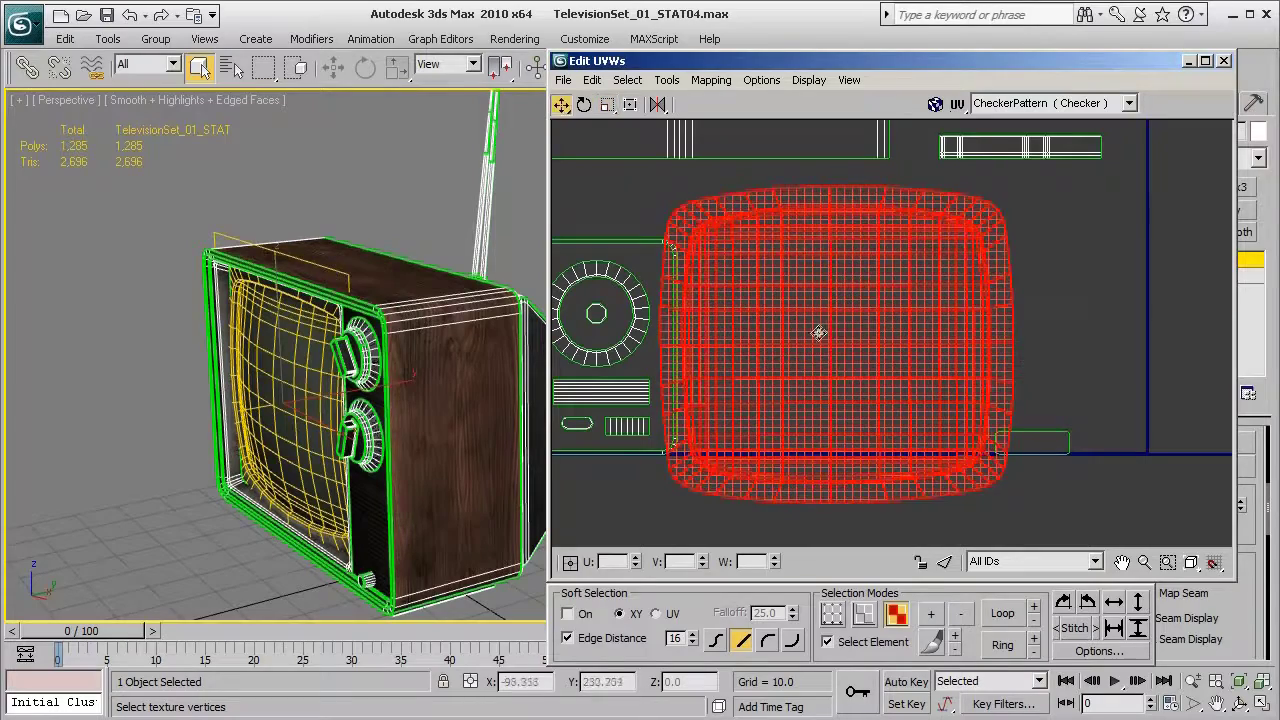
pyautogui.moveTo(818, 332); pyautogui.dragTo(858, 333)
# - Select the two long wooden casing shells, scale them up and move them to the right of the back cover shell
pyautogui.press('r')
pyautogui.scroll(-3, 865, 334)
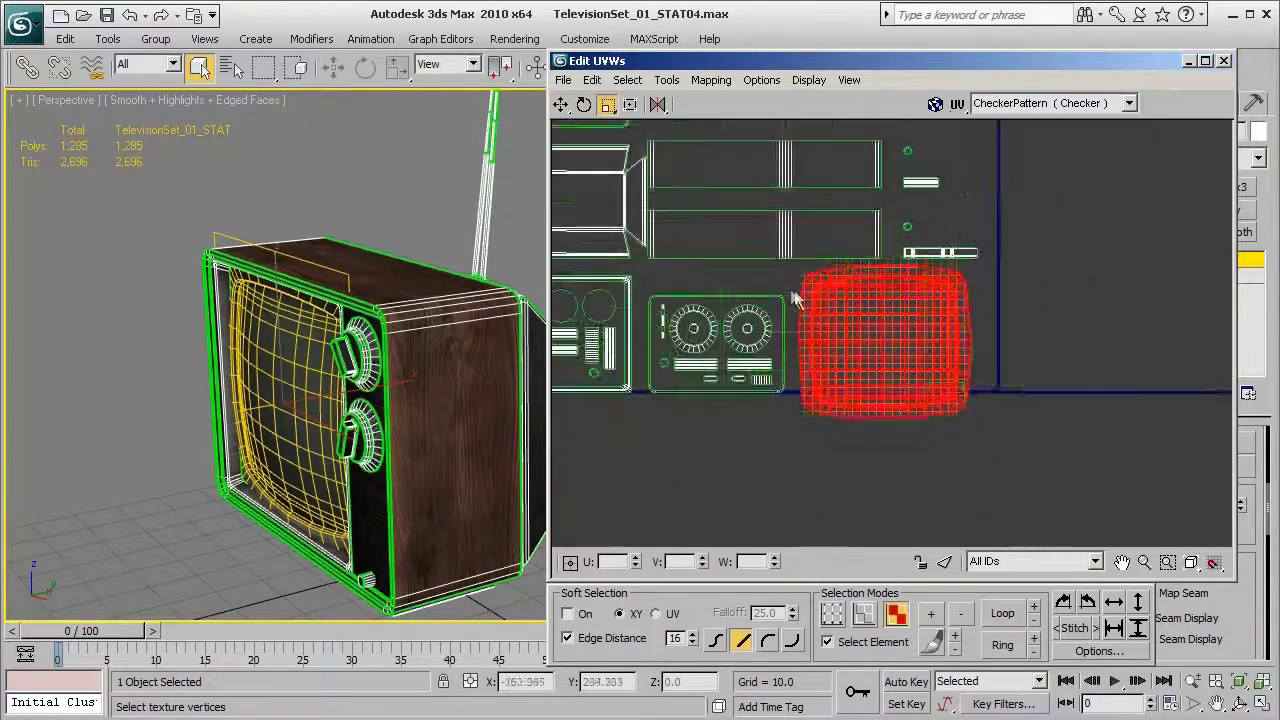
pyautogui.scroll(2, 830, 302)
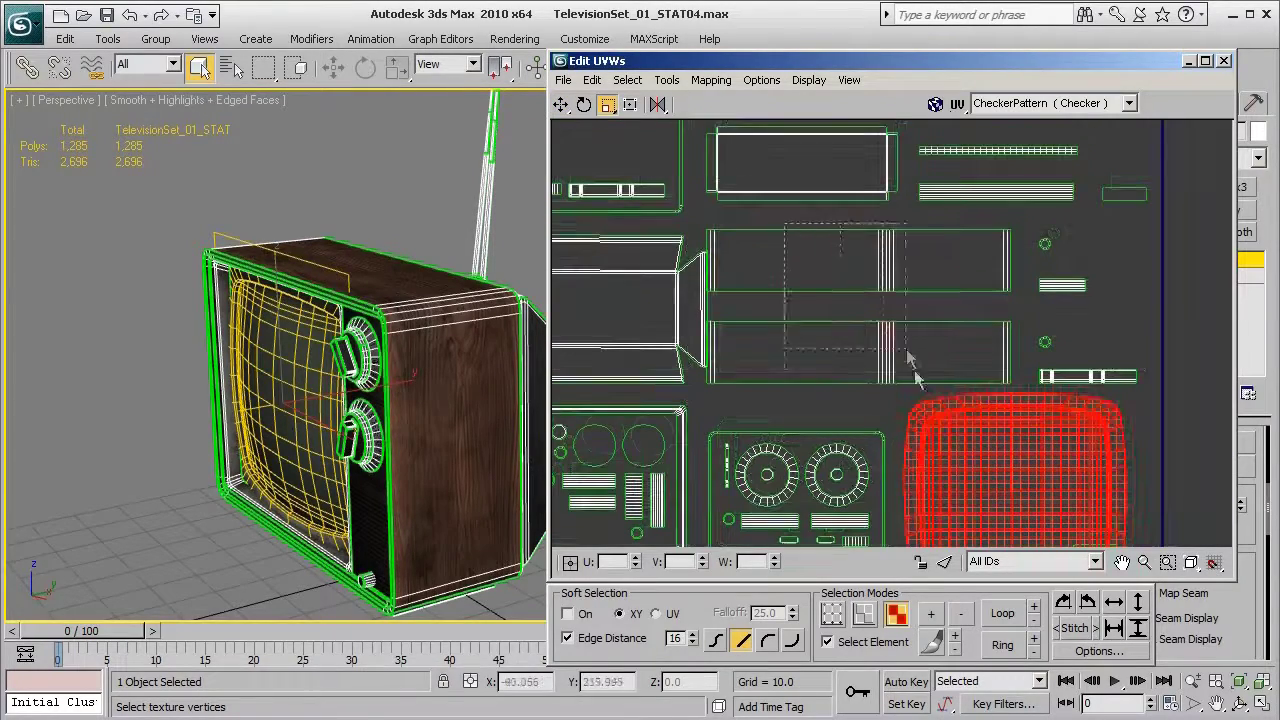
pyautogui.moveTo(907, 352); pyautogui.dragTo(910, 349)
pyautogui.moveTo(871, 265); pyautogui.dragTo(968, 287)
pyautogui.press('w')
# - Select the stitched back cover shell and scale it up uniformly, checking the matching faces on the television model
pyautogui.moveTo(733, 371); pyautogui.dragTo(958, 424, button='middle')
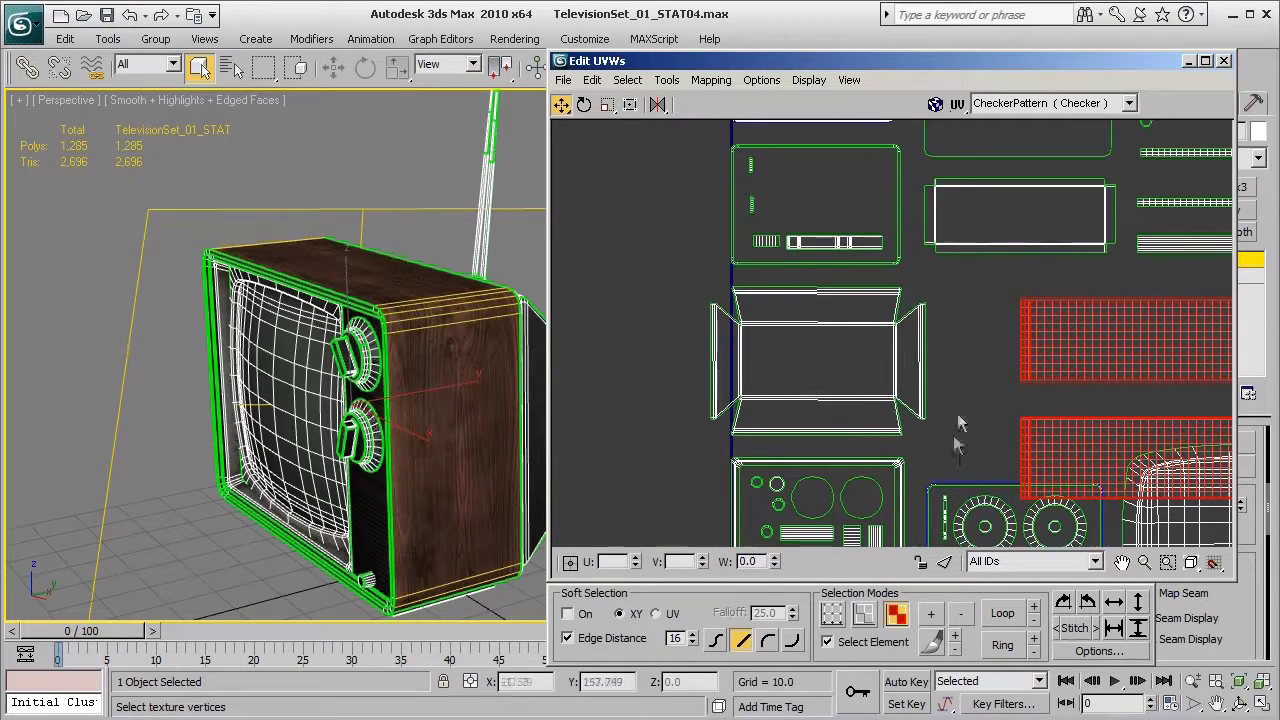
pyautogui.click(842, 398)
pyautogui.press('r')
pyautogui.moveTo(838, 372); pyautogui.dragTo(840, 324)
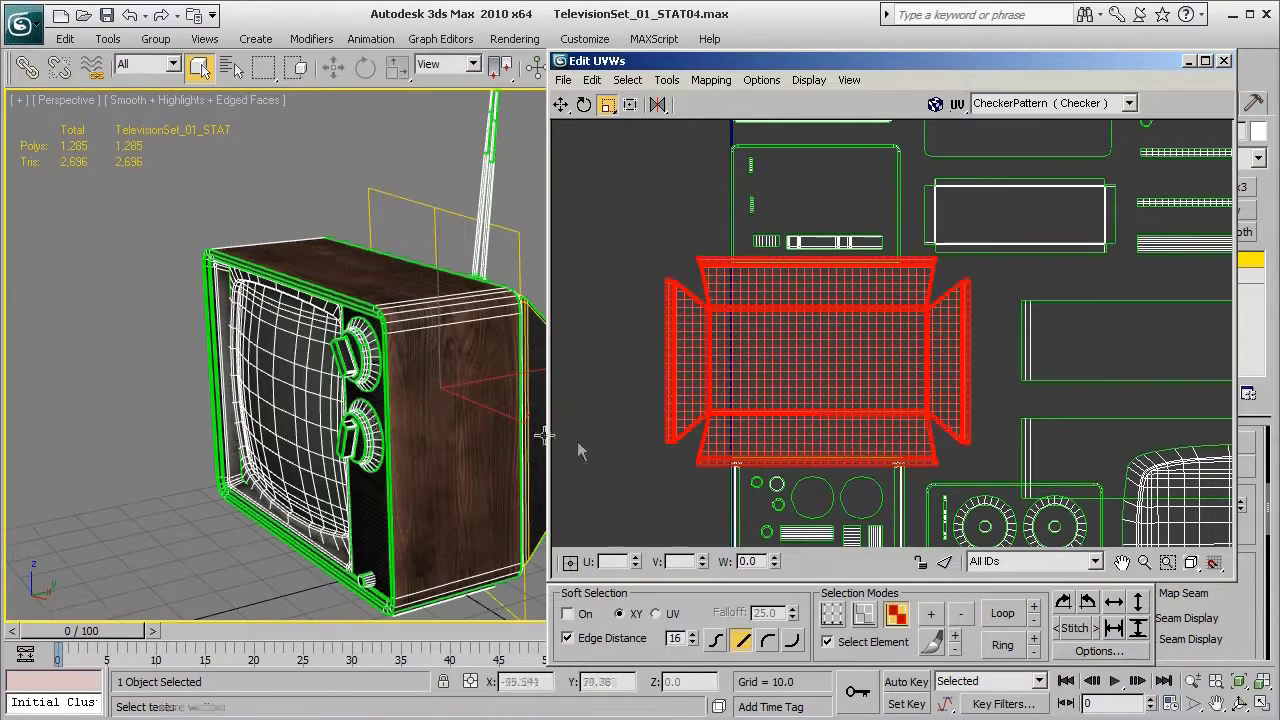
pyautogui.keyDown('alt'); pyautogui.moveTo(455, 430); pyautogui.dragTo(282, 390, button='middle'); pyautogui.keyUp('alt')
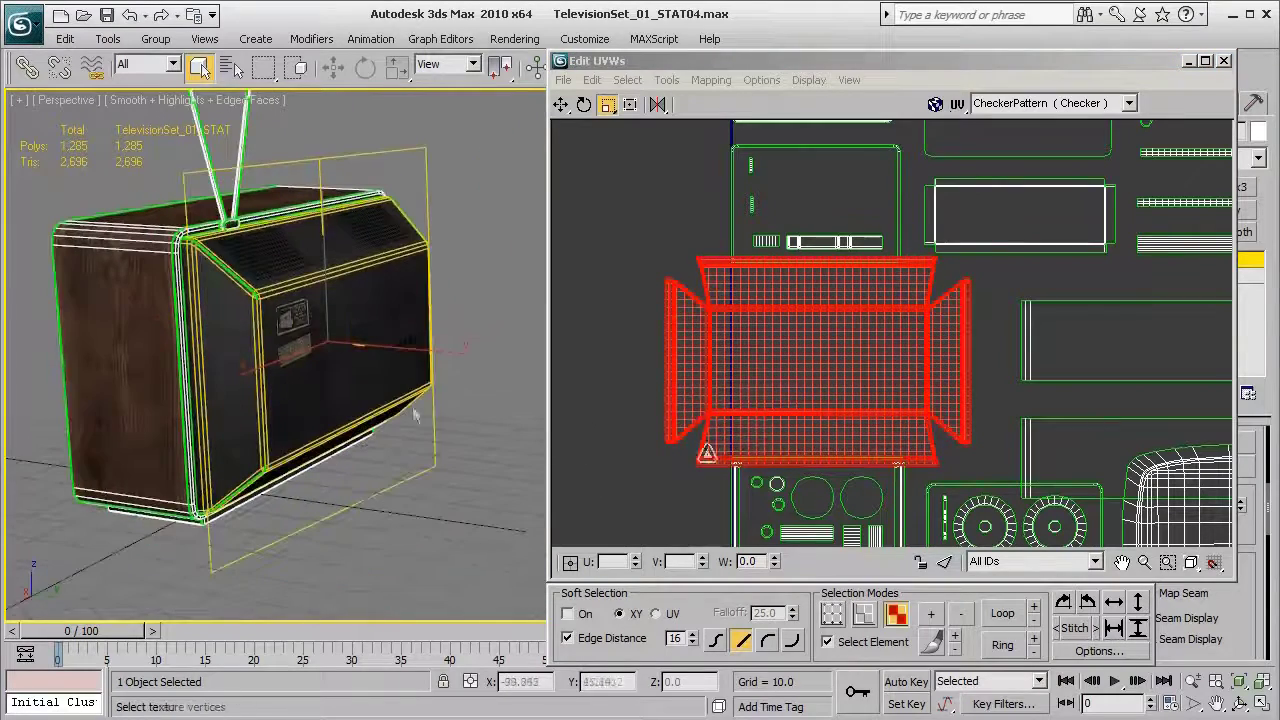
# - Select all the shells and pack the UVs with Recursive Packing, 0.02 spacing and Rotate Clusters enabled
pyautogui.moveTo(965, 432); pyautogui.dragTo(900, 430, button='middle')
pyautogui.scroll(-1, 901, 430)
pyautogui.scroll(-1, 903, 430)
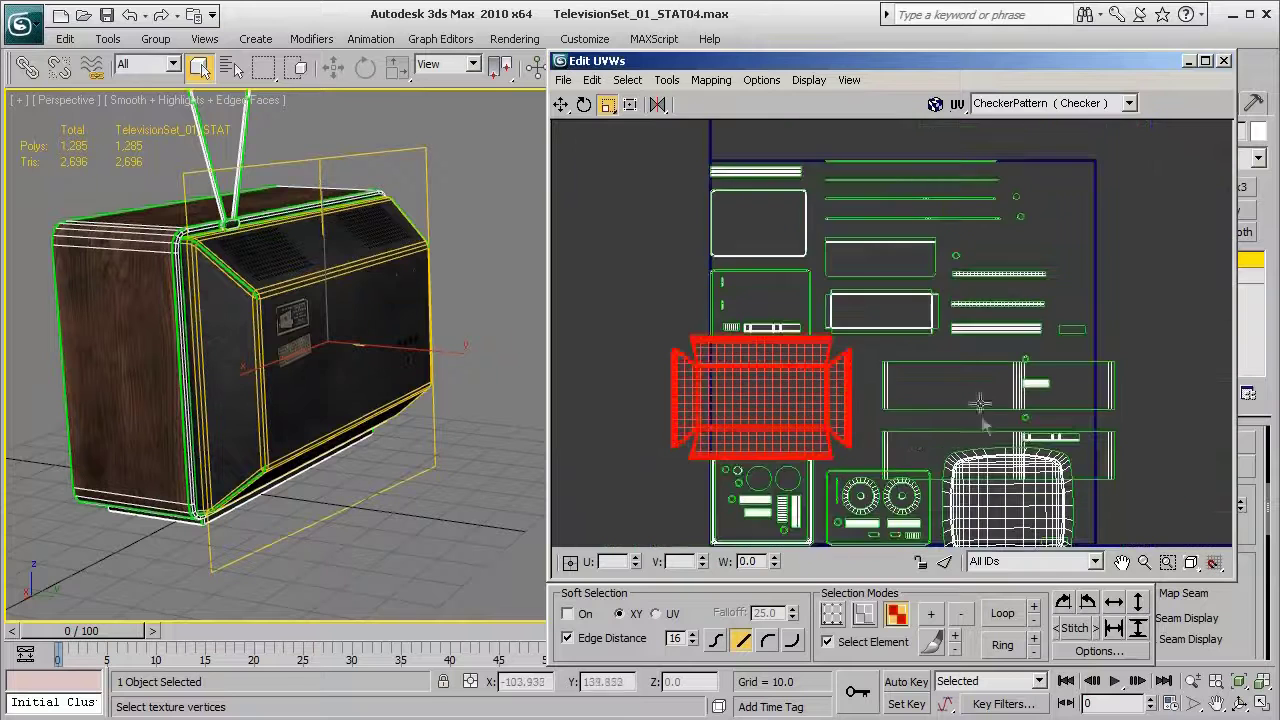
pyautogui.scroll(-1, 876, 420)
pyautogui.click(1105, 463)
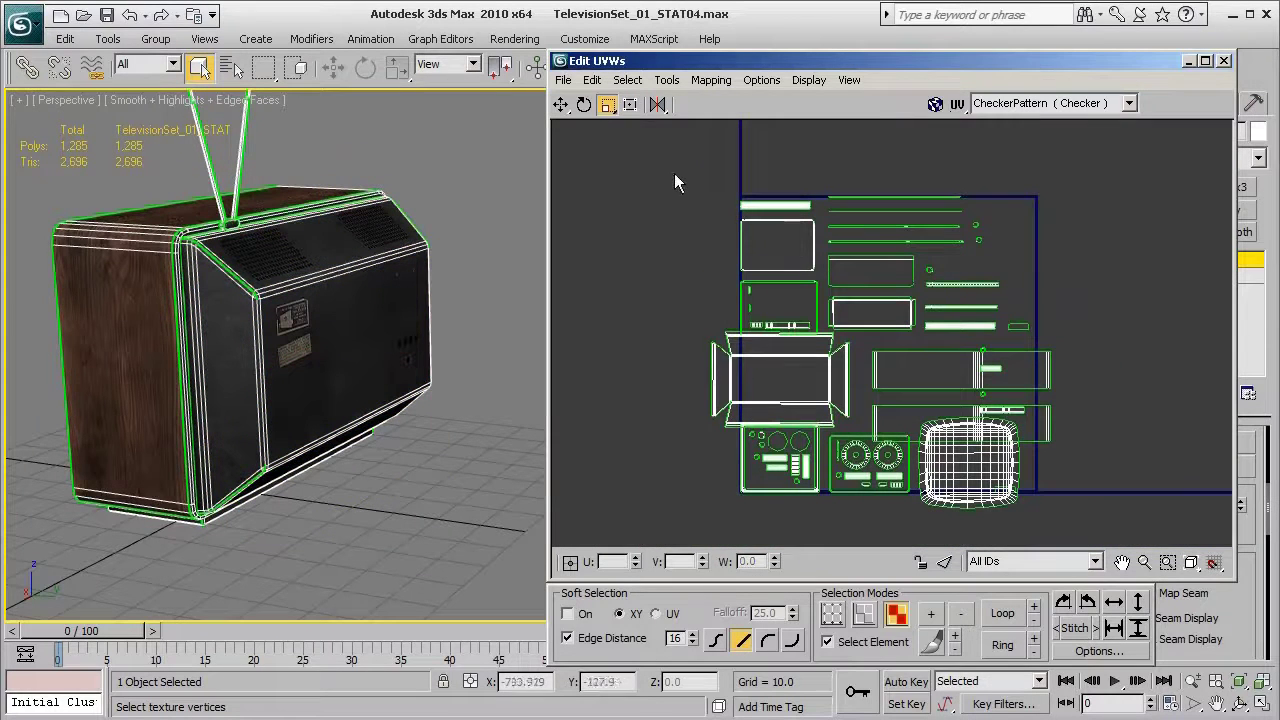
pyautogui.moveTo(1192, 532); pyautogui.dragTo(1192, 532)
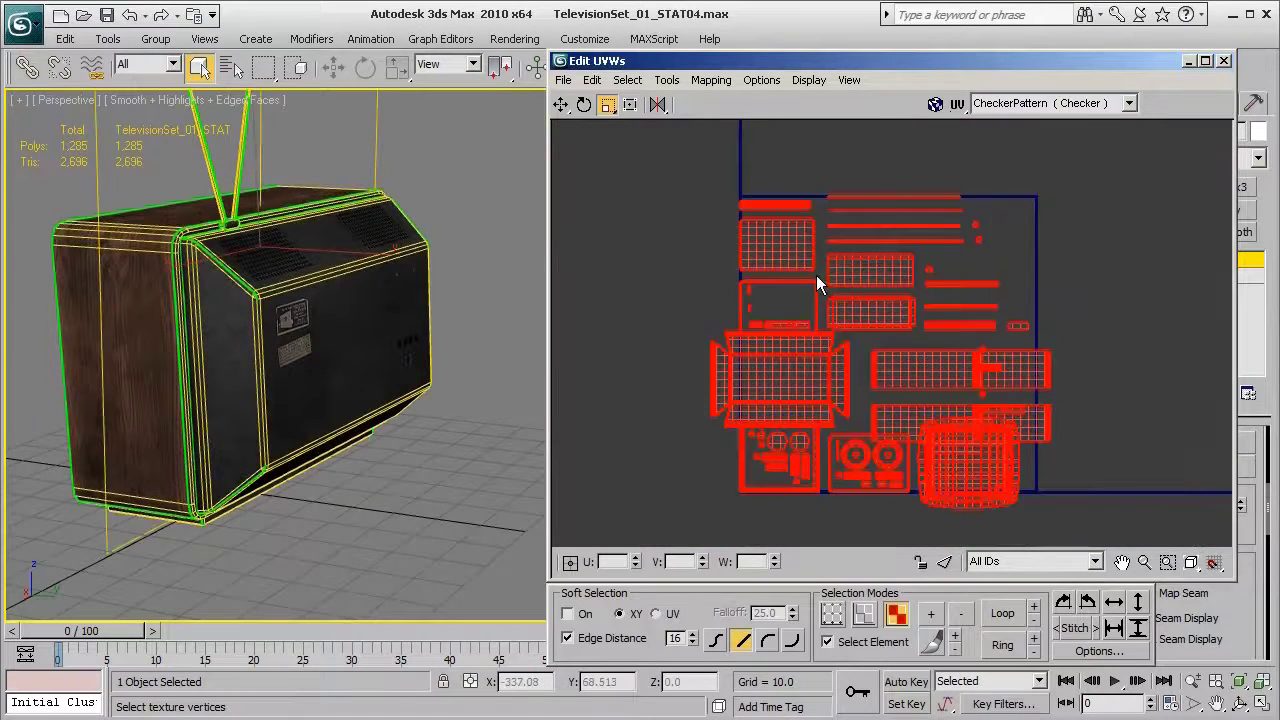
pyautogui.click(668, 84)
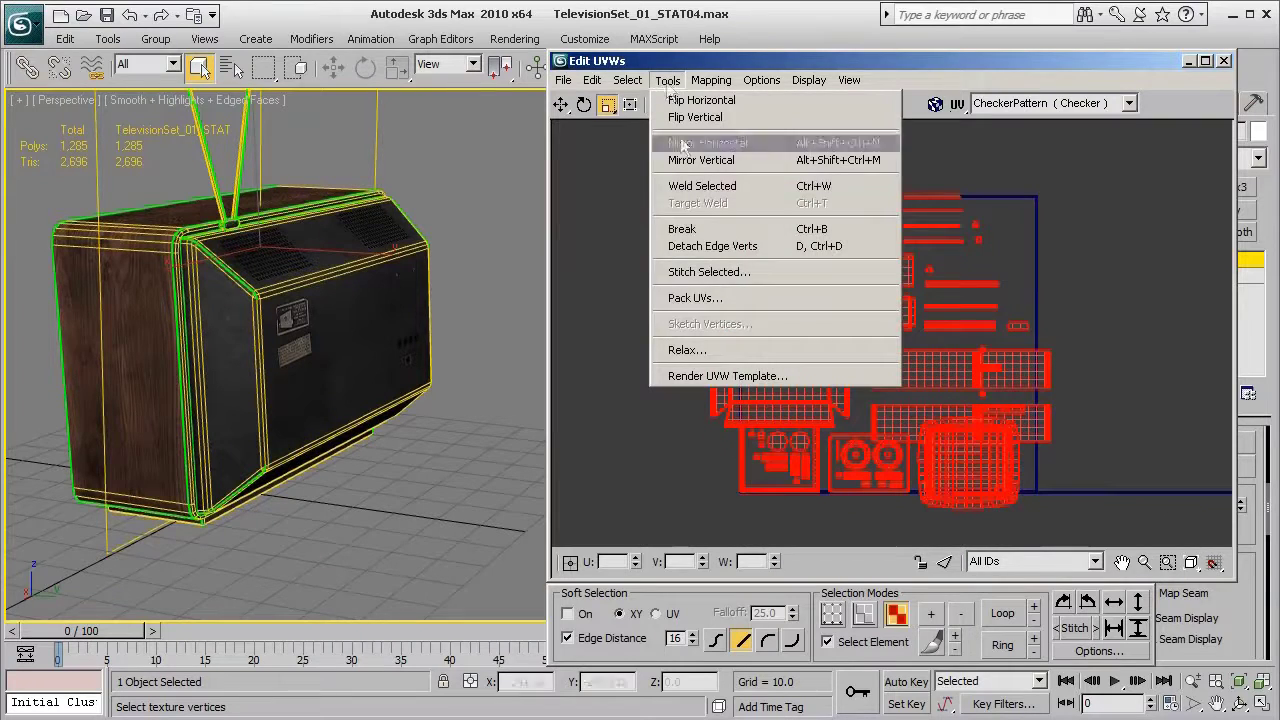
pyautogui.click(703, 300)
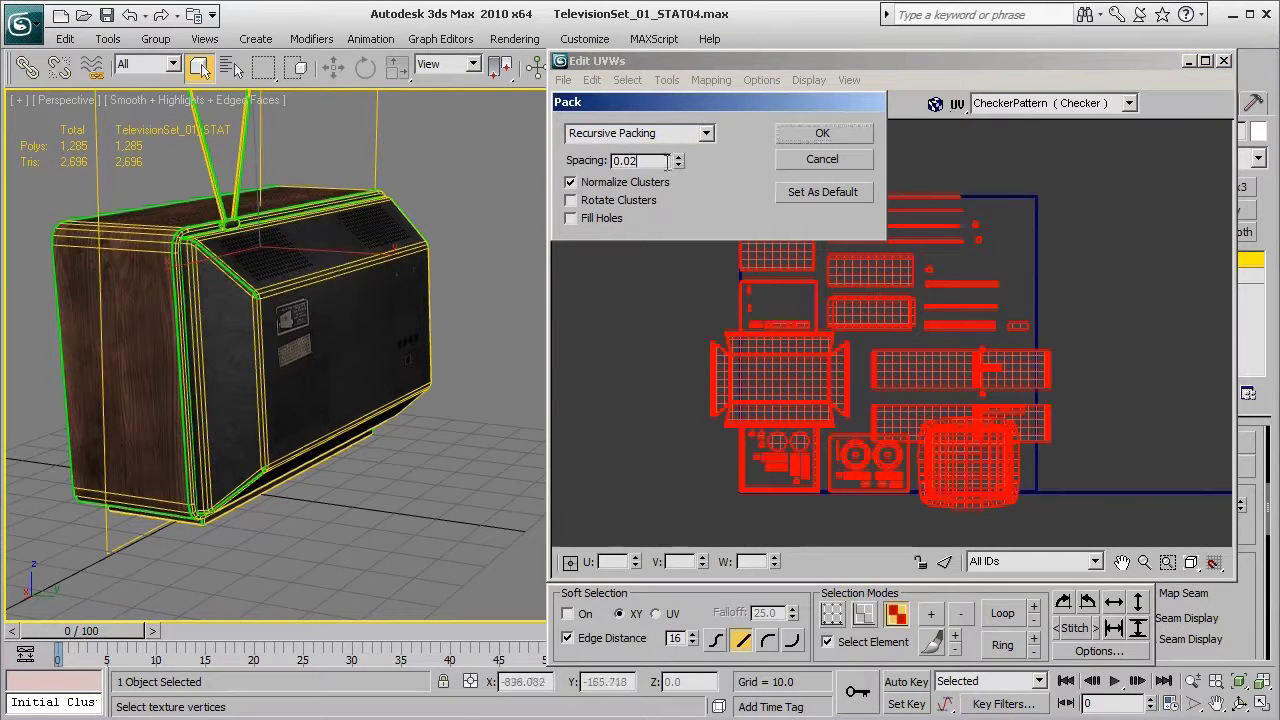
pyautogui.click(629, 200)
pyautogui.click(810, 134)
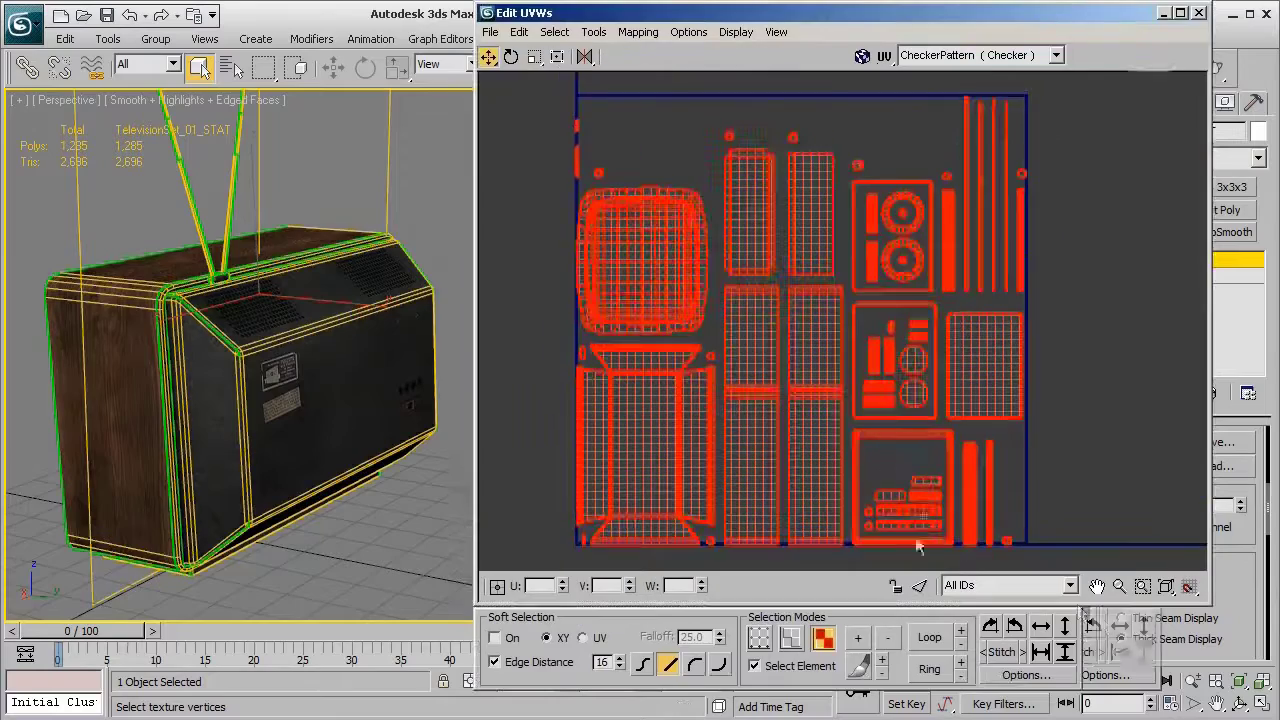
# - Pull the two thin strip shells off the UV tile's left edge and rotate them 90 degrees to lie horizontally
pyautogui.moveTo(1109, 604); pyautogui.dragTo(1109, 618)
pyautogui.scroll(3, 621, 244)
pyautogui.moveTo(621, 244); pyautogui.dragTo(794, 449, button='middle')
pyautogui.scroll(3, 720, 224)
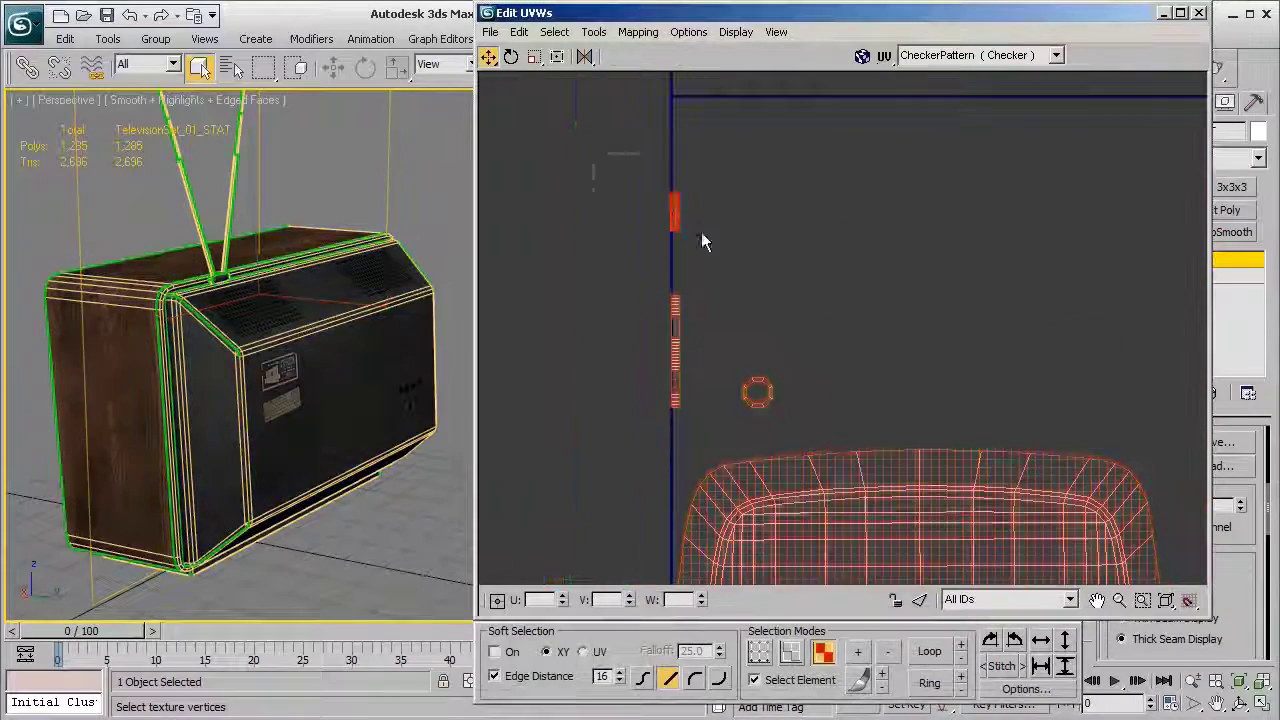
pyautogui.click(703, 240)
pyautogui.moveTo(674, 216); pyautogui.dragTo(896, 296)
pyautogui.keyDown('ctrl'); pyautogui.click(677, 366); pyautogui.keyUp('ctrl')
pyautogui.click(992, 640)
# - Scale up the two horizontal strip shells and place them in the empty area above the television screen shell
pyautogui.click(535, 57)
pyautogui.moveTo(896, 300); pyautogui.dragTo(981, 251)
pyautogui.moveTo(981, 251); pyautogui.dragTo(883, 331, button='middle')
pyautogui.click(487, 57)
pyautogui.moveTo(883, 337); pyautogui.dragTo(963, 242)
# - Enlarge the first two small octagonal shells and place them side by side between the horizontal strips and the screen shell
pyautogui.click(671, 474)
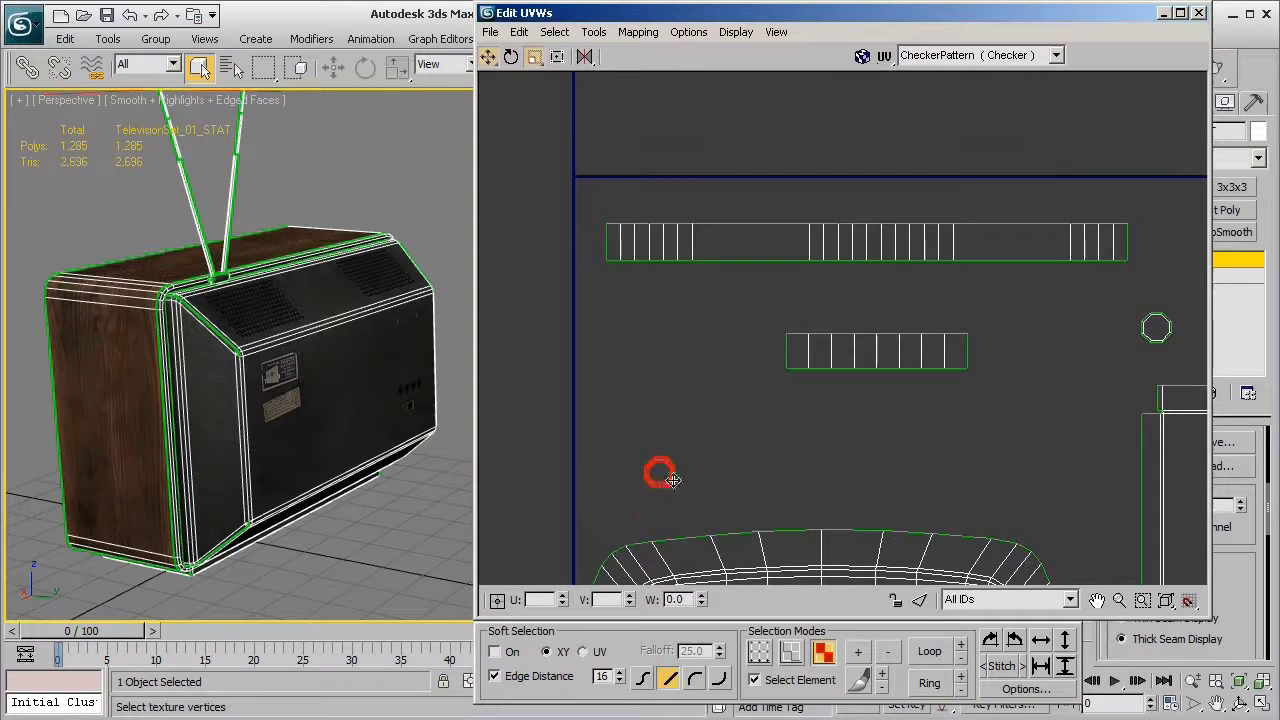
pyautogui.click(535, 57)
pyautogui.moveTo(671, 466); pyautogui.dragTo(721, 306)
pyautogui.click(487, 57)
pyautogui.moveTo(700, 438); pyautogui.dragTo(724, 390)
pyautogui.moveTo(1109, 301); pyautogui.dragTo(1012, 446)
pyautogui.click(535, 57)
pyautogui.moveTo(1014, 391); pyautogui.dragTo(1058, 142)
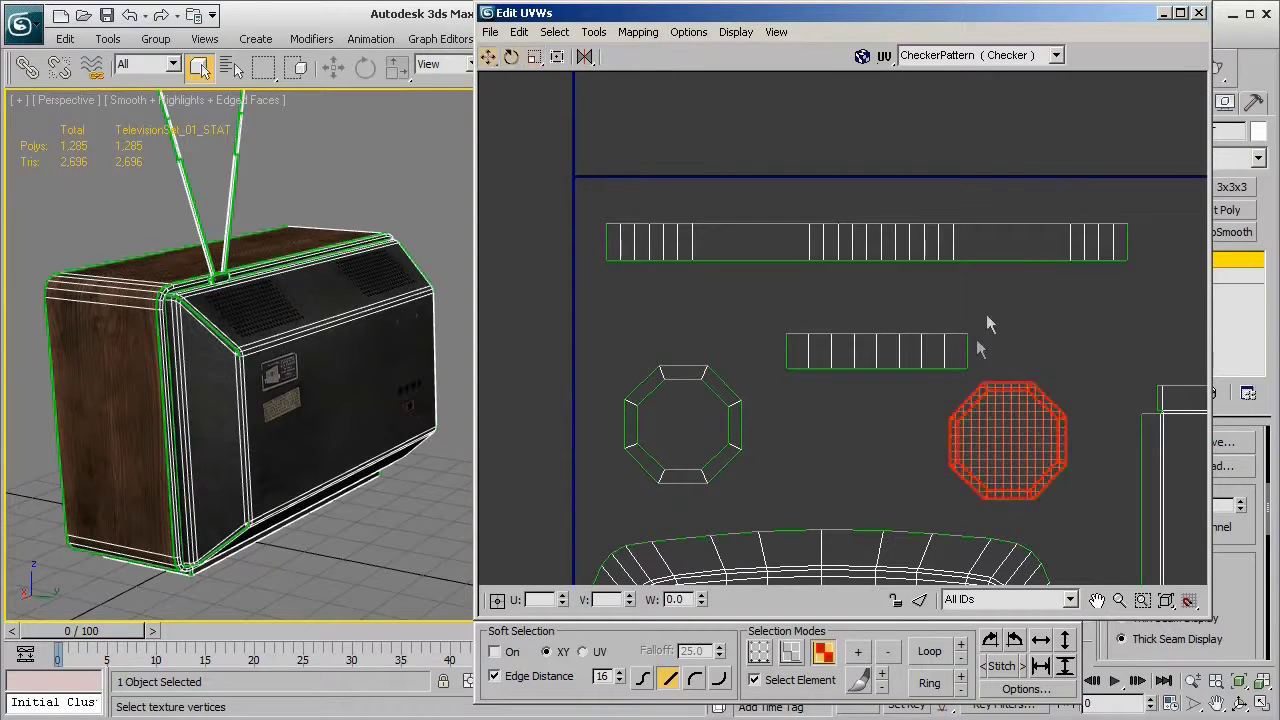
# - Enlarge the next small octagonal shell above the tall casing shells and move it and its neighbour into the free upper area
pyautogui.moveTo(953, 364); pyautogui.dragTo(938, 348)
pyautogui.scroll(-3, 938, 354)
pyautogui.scroll(3, 1013, 398)
pyautogui.moveTo(1013, 398); pyautogui.dragTo(697, 403, button='middle')
pyautogui.click(926, 323)
pyautogui.click(535, 57)
pyautogui.click(489, 57)
pyautogui.moveTo(926, 325); pyautogui.dragTo(846, 277)
pyautogui.moveTo(980, 334); pyautogui.dragTo(838, 336, button='middle')
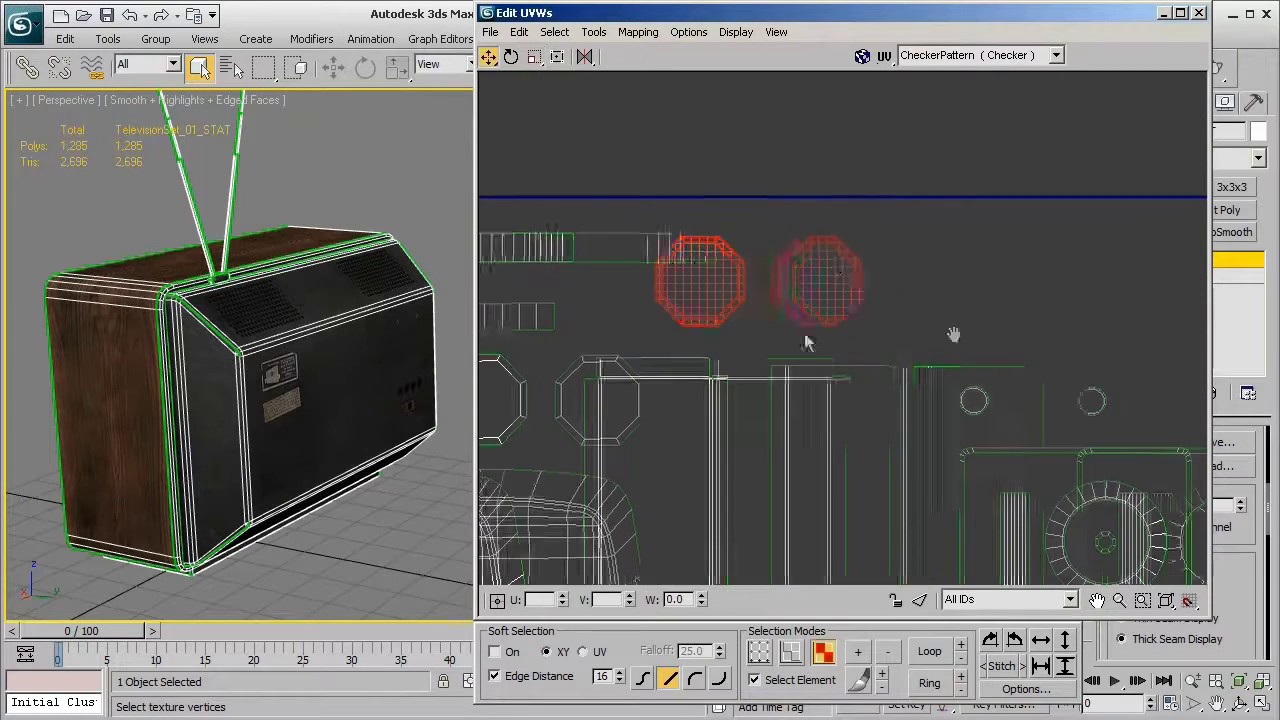
pyautogui.moveTo(971, 326); pyautogui.dragTo(971, 268)
pyautogui.click(487, 57)
pyautogui.moveTo(972, 401); pyautogui.dragTo(968, 317)
# - Scale up the small octagonal ring inside the upper dial shell and position it within the dial's circle
pyautogui.scroll(3, 1110, 535)
pyautogui.moveTo(1115, 538); pyautogui.dragTo(743, 343, button='middle')
pyautogui.click(738, 345)
pyautogui.click(535, 57)
pyautogui.moveTo(742, 350); pyautogui.dragTo(754, 303)
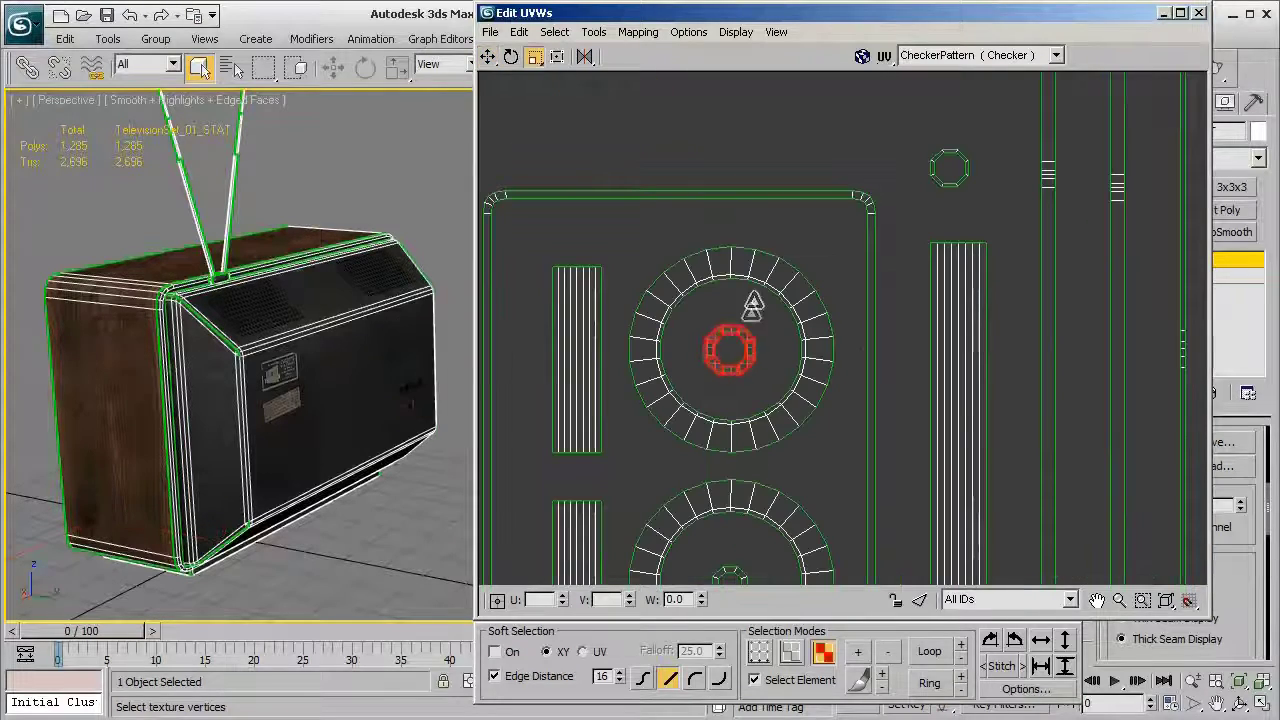
pyautogui.moveTo(771, 408); pyautogui.dragTo(844, 392, button='middle')
pyautogui.moveTo(742, 385); pyautogui.dragTo(791, 497)
pyautogui.scroll(-3, 791, 495)
pyautogui.moveTo(791, 497); pyautogui.dragTo(811, 384, button='middle')
# - Scale up the small octagonal ring inside the lower dial shell to about the size of the upper one
pyautogui.click(535, 57)
pyautogui.scroll(2, 803, 297)
pyautogui.moveTo(783, 289)
pyautogui.keyDown('shift'); pyautogui.mouseDown()
pyautogui.moveTo(802, 296)
pyautogui.moveTo(750, 310)
pyautogui.moveTo(777, 294)
pyautogui.mouseUp(); pyautogui.keyUp('shift')
pyautogui.press('w')
pyautogui.scroll(2, 909, 452)
pyautogui.moveTo(909, 452); pyautogui.dragTo(834, 463, button='middle')
pyautogui.click(834, 463)
pyautogui.press('r')
pyautogui.moveTo(836, 462); pyautogui.dragTo(863, 417)
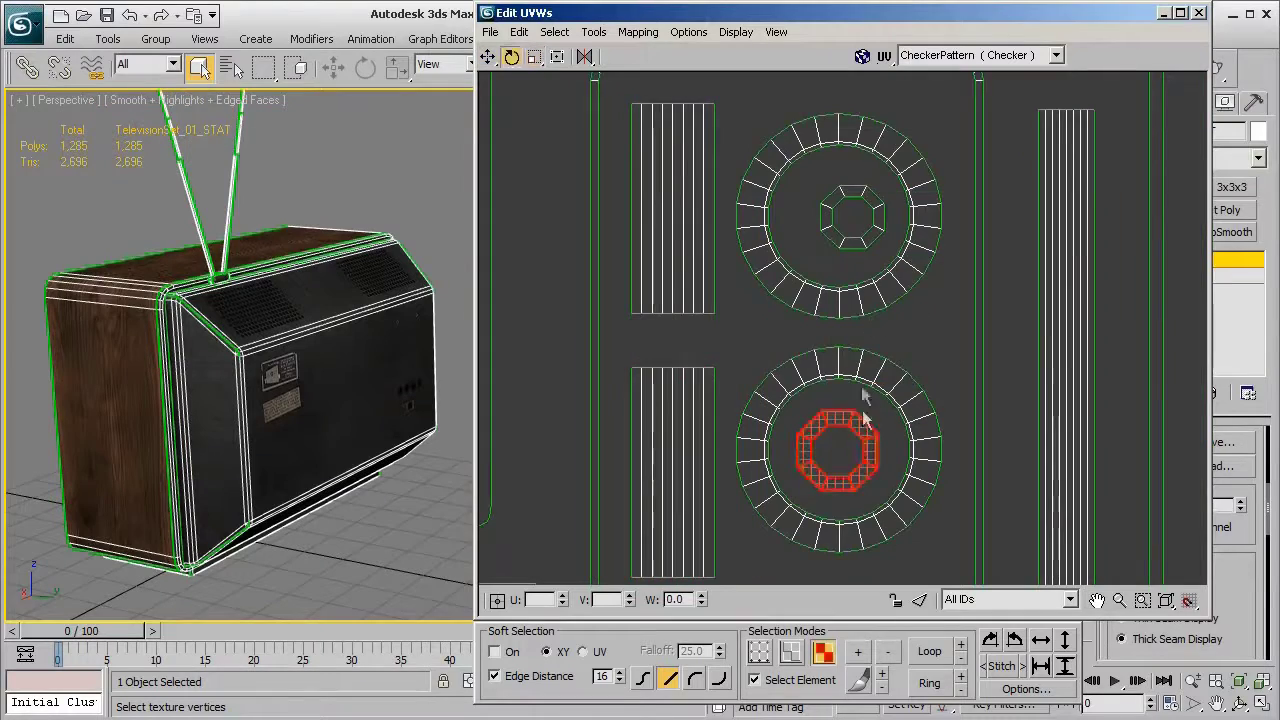
# - Enlarge the two small ring shells above the dial panel and arrange them side by side in the empty space there
pyautogui.scroll(-5, 860, 414)
pyautogui.scroll(2, 856, 400)
pyautogui.click(846, 247)
pyautogui.moveTo(848, 246); pyautogui.dragTo(838, 208)
pyautogui.moveTo(835, 246); pyautogui.dragTo(866, 246)
pyautogui.moveTo(1055, 290); pyautogui.dragTo(908, 288, button='middle')
pyautogui.moveTo(909, 277); pyautogui.dragTo(944, 355)
pyautogui.press('r')
pyautogui.moveTo(945, 307); pyautogui.dragTo(897, 251)
pyautogui.press('r')
pyautogui.moveTo(925, 318); pyautogui.dragTo(942, 271)
pyautogui.press('w')
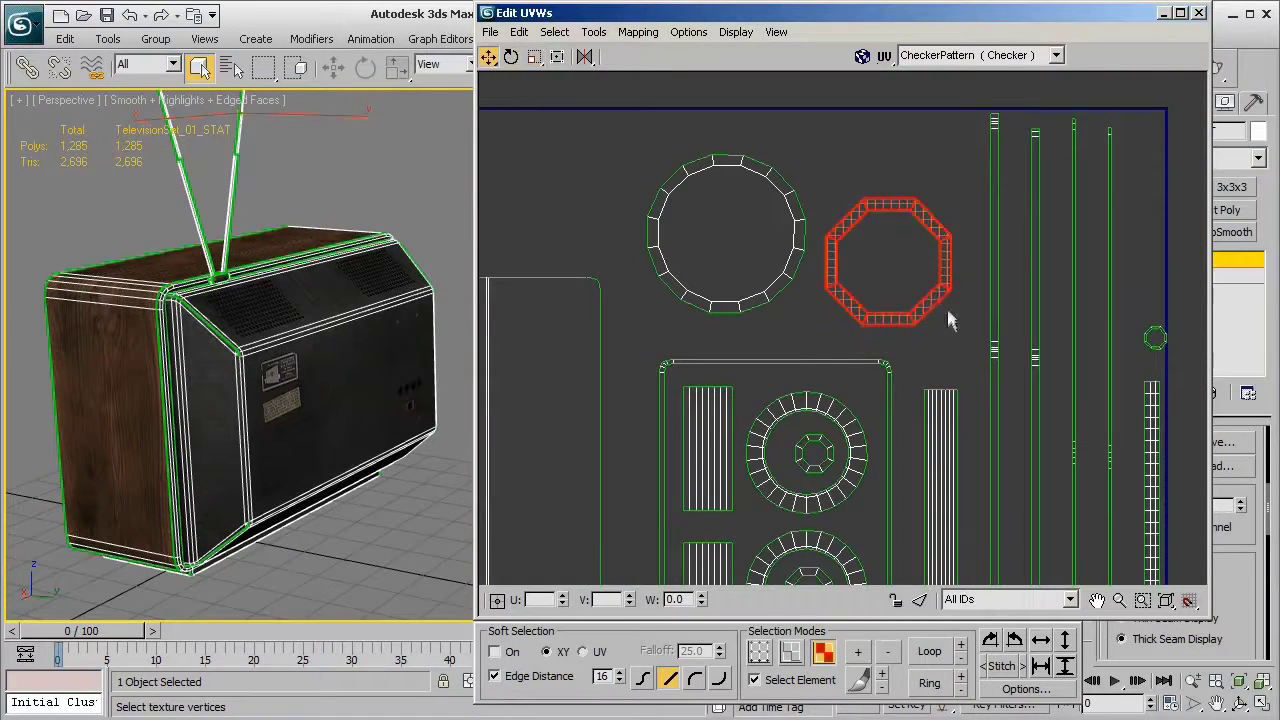
# - Space out the four long thin strips near the tile's right edge and widen them horizontally
pyautogui.moveTo(975, 344); pyautogui.dragTo(886, 326, button='middle')
pyautogui.scroll(2, 886, 326)
pyautogui.moveTo(912, 328); pyautogui.dragTo(944, 328)
pyautogui.moveTo(917, 335); pyautogui.dragTo(983, 391)
pyautogui.moveTo(980, 391); pyautogui.dragTo(1001, 391)
pyautogui.moveTo(940, 394); pyautogui.dragTo(1048, 428)
pyautogui.moveTo(1045, 428); pyautogui.dragTo(1080, 428)
pyautogui.moveTo(991, 423); pyautogui.dragTo(1118, 455)
pyautogui.press('r')
pyautogui.keyDown('shift'); pyautogui.moveTo(1108, 446); pyautogui.dragTo(1020, 446); pyautogui.keyUp('shift')
pyautogui.scroll(-3, 1017, 446)
pyautogui.scroll(2, 1005, 442)
pyautogui.scroll(-2, 984, 430)
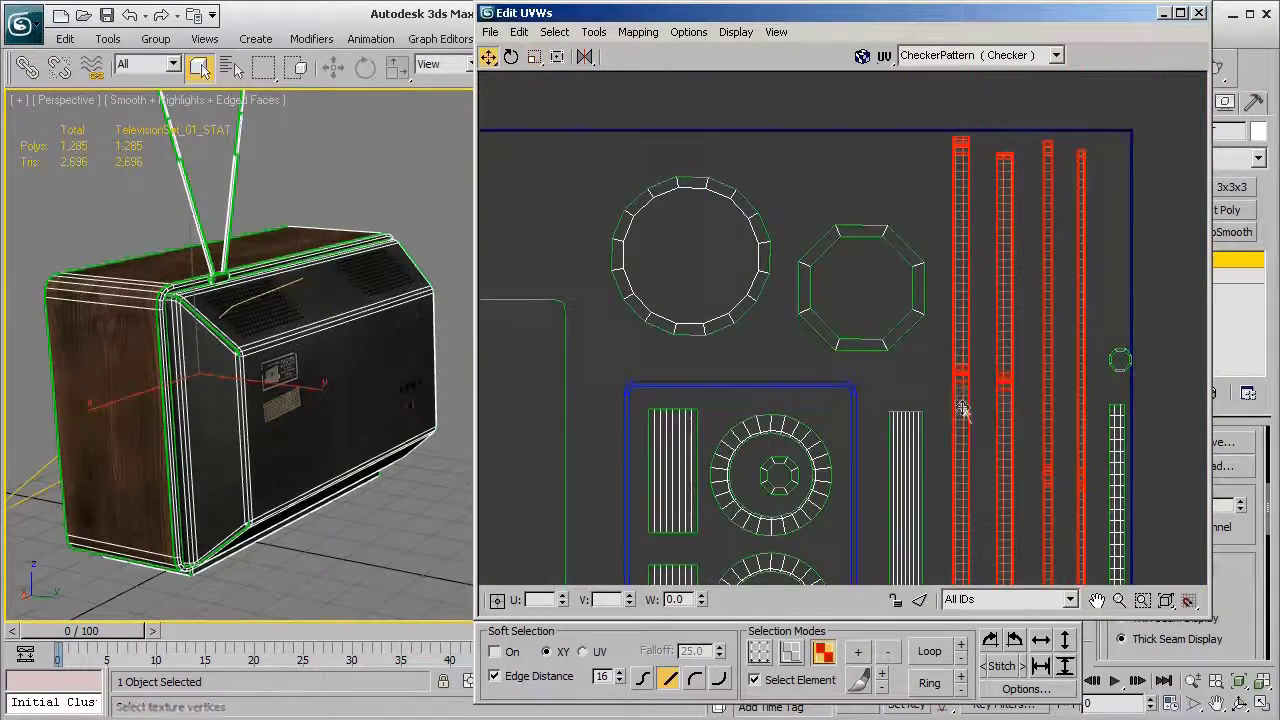
# - Place the small octagonal ring from the tile's right edge inside the large octagon and scale it up
pyautogui.scroll(1, 960, 409)
pyautogui.press('w')
pyautogui.click(973, 300)
pyautogui.scroll(3, 714, 229)
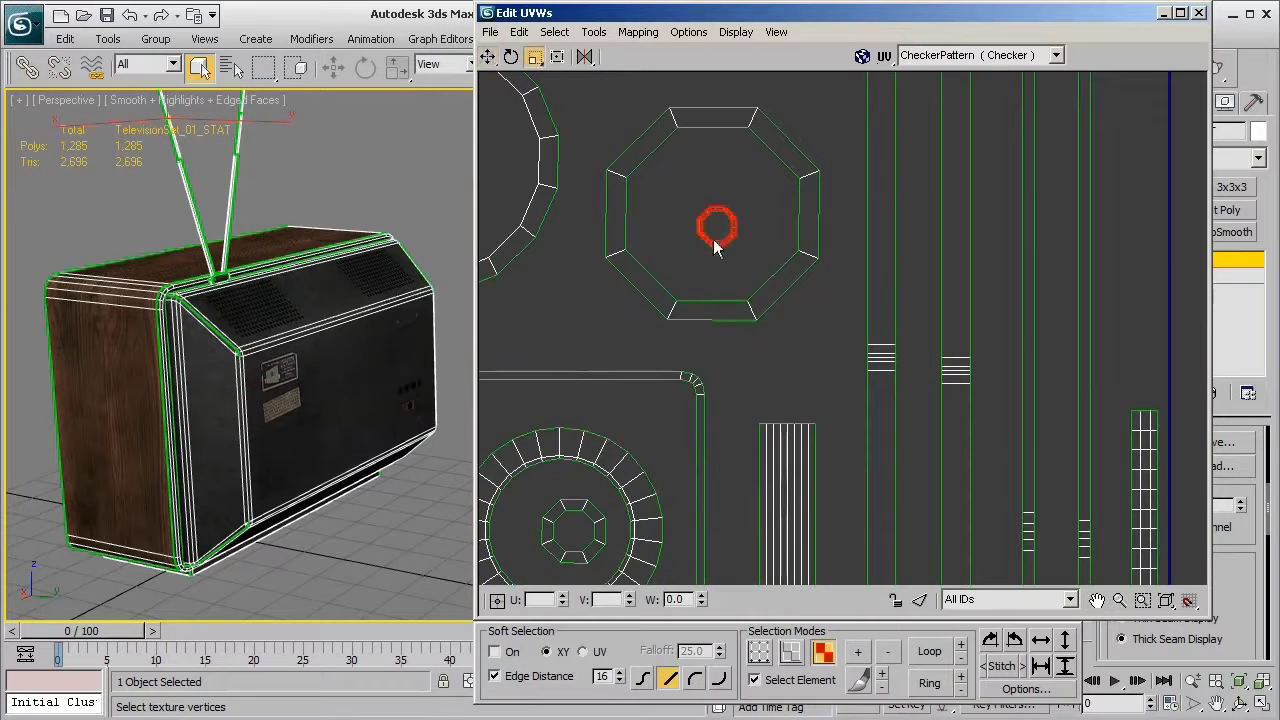
pyautogui.click(716, 240)
pyautogui.scroll(-3, 837, 323)
# - Scale the thin gridded strip at the tile's right edge and stretch the large rounded rectangle below it vertically
pyautogui.click(886, 362)
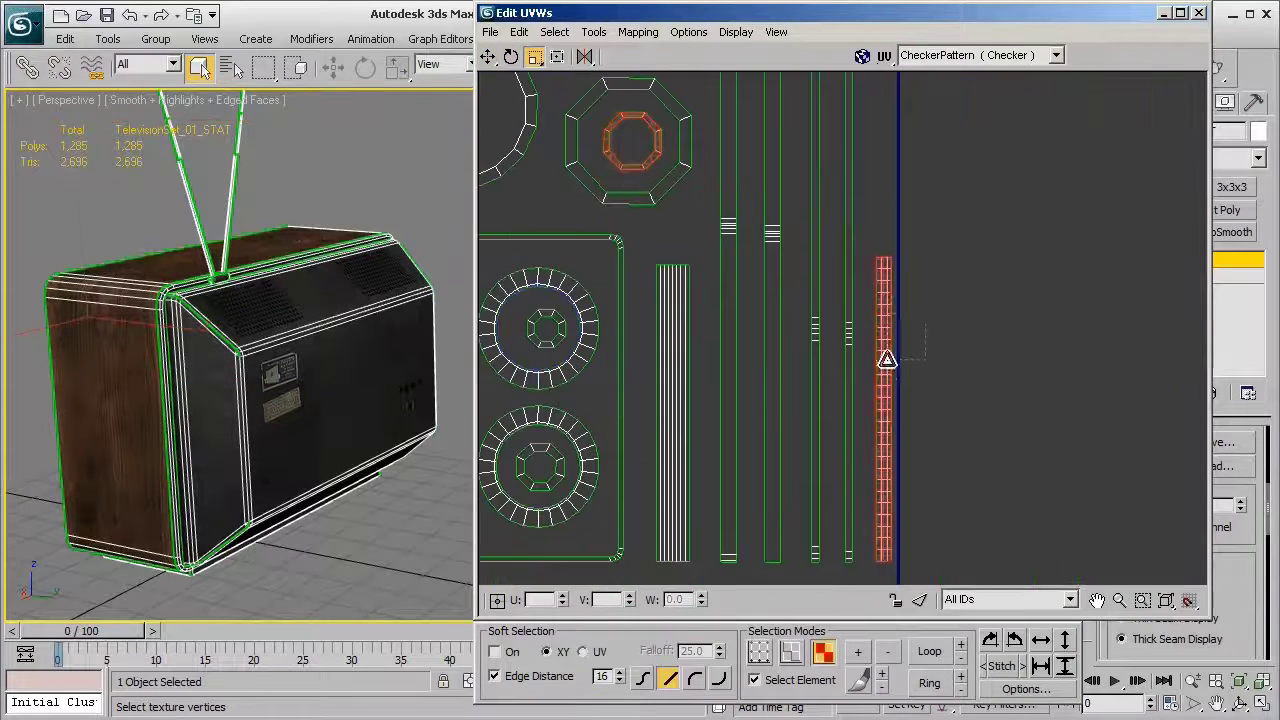
pyautogui.scroll(-2, 882, 355)
pyautogui.click(820, 500)
pyautogui.scroll(2, 820, 500)
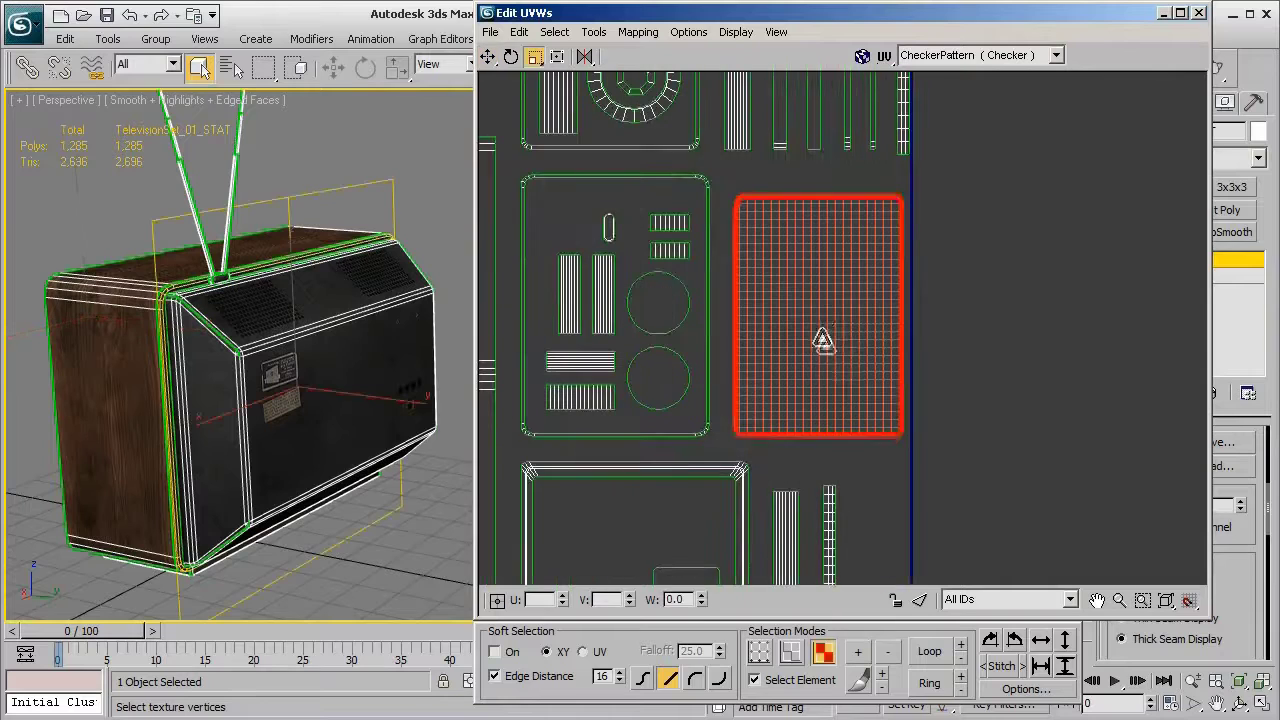
pyautogui.scroll(1, 991, 388)
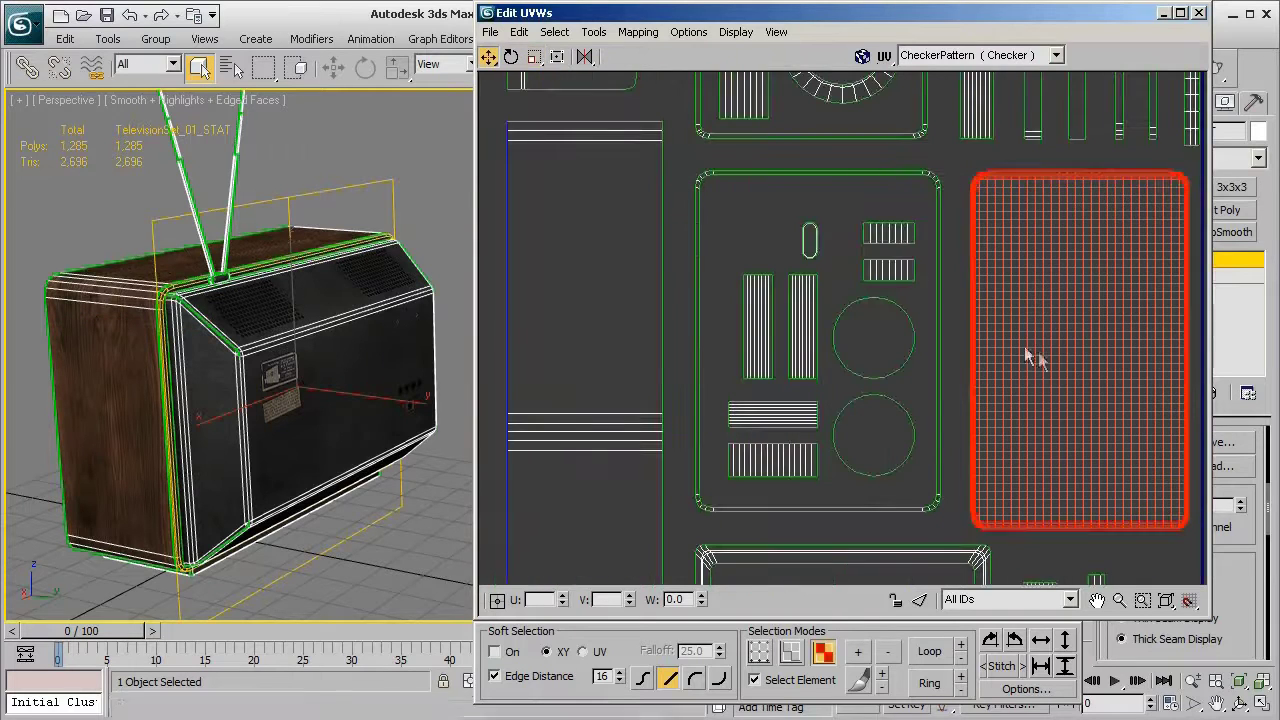
# - Select the two small ribbed shells above the circles in the middle frame shell, scale them up and move them upward
pyautogui.click(888, 233)
pyautogui.keyDown('ctrl'); pyautogui.click(892, 258); pyautogui.keyUp('ctrl')
pyautogui.scroll(4, 892, 258)
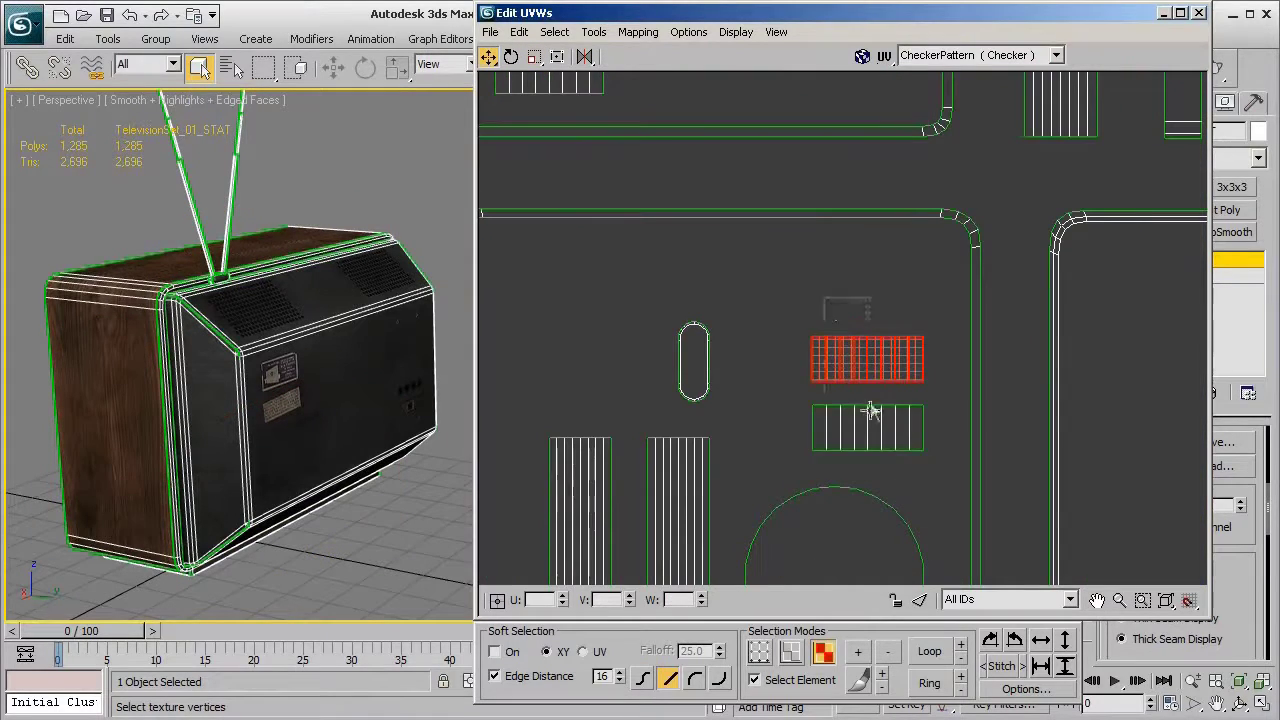
pyautogui.moveTo(847, 379); pyautogui.dragTo(852, 288)
pyautogui.press('w')
pyautogui.moveTo(852, 288); pyautogui.dragTo(880, 295)
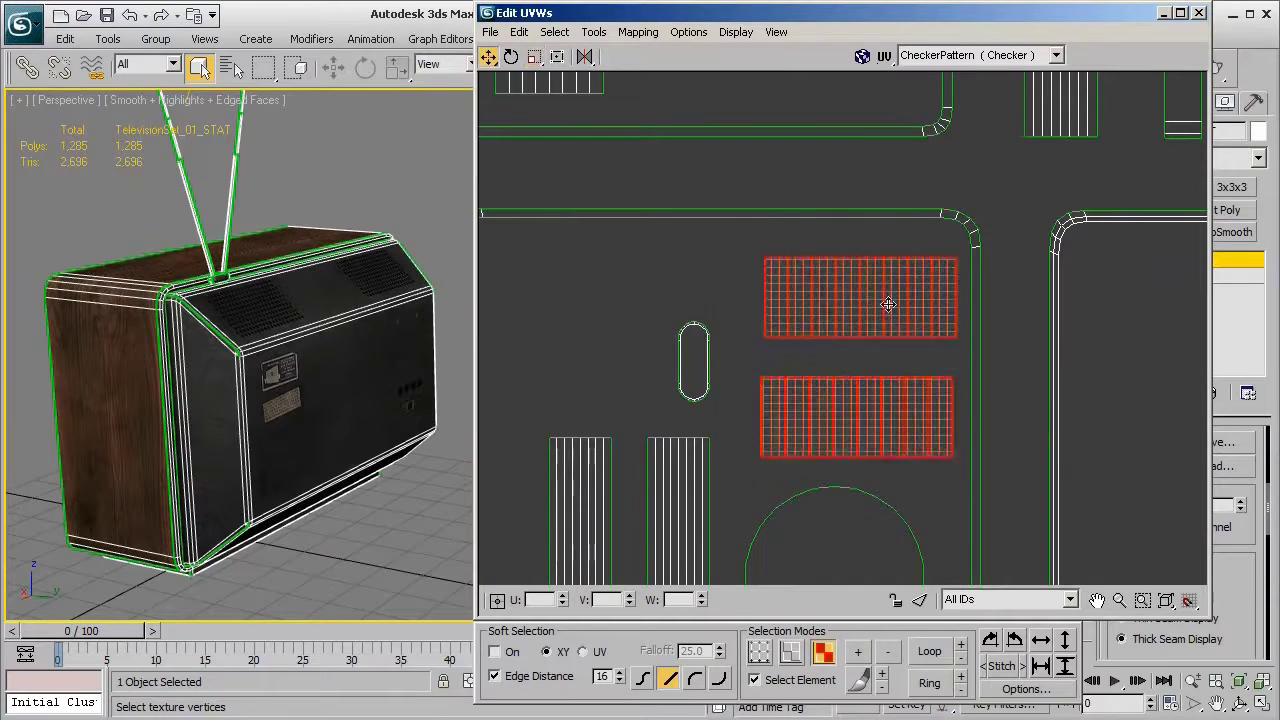
# - Rotate the pill-shaped shell in the middle frame 90 degrees, scale it up and position it above the vertical ribbed strips
pyautogui.click(700, 373)
pyautogui.click(990, 640)
pyautogui.moveTo(707, 352); pyautogui.dragTo(666, 339)
pyautogui.press('r')
pyautogui.moveTo(666, 339); pyautogui.dragTo(671, 203)
pyautogui.moveTo(656, 336); pyautogui.dragTo(830, 390, button='middle')
pyautogui.press('w')
pyautogui.moveTo(830, 390); pyautogui.dragTo(789, 366)
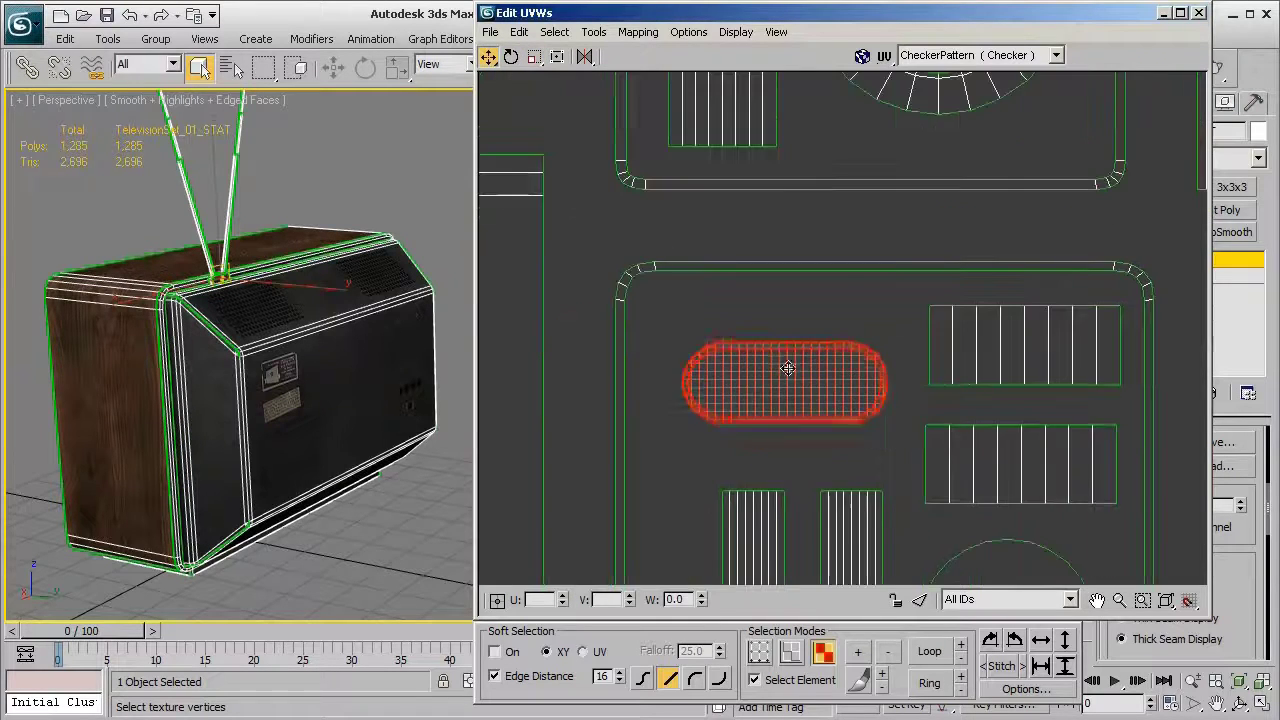
# - Select the two vertical ribbed strips below the pill-shaped shell and scale them up
pyautogui.scroll(-2, 787, 368)
pyautogui.moveTo(753, 550); pyautogui.dragTo(751, 357, button='middle')
pyautogui.click(755, 358)
pyautogui.keyDown('ctrl'); pyautogui.click(838, 386); pyautogui.keyUp('ctrl')
pyautogui.press('r')
pyautogui.scroll(-3, 838, 393)
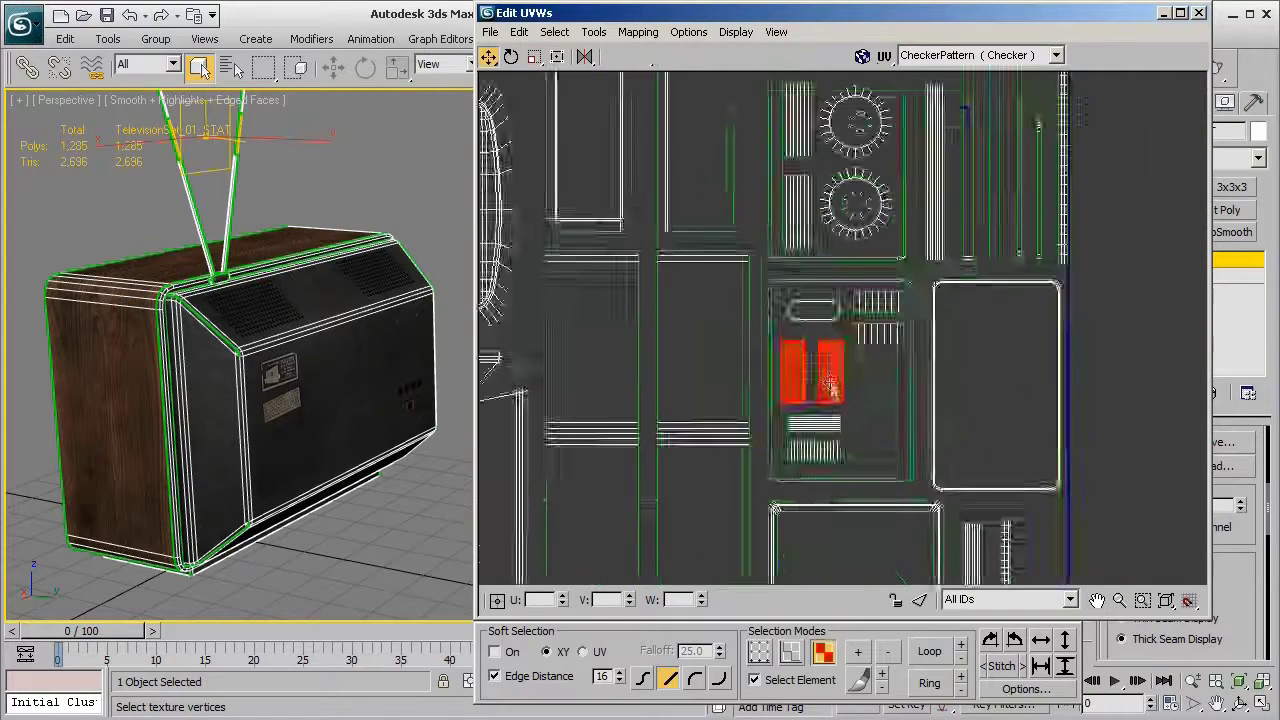
# - In the lower frame shell, shift the upper rounded rectangle left and move the two small octagons beside it
pyautogui.moveTo(838, 393); pyautogui.dragTo(816, 251, button='middle')
pyautogui.scroll(4, 843, 371)
pyautogui.click(829, 361)
pyautogui.press('w')
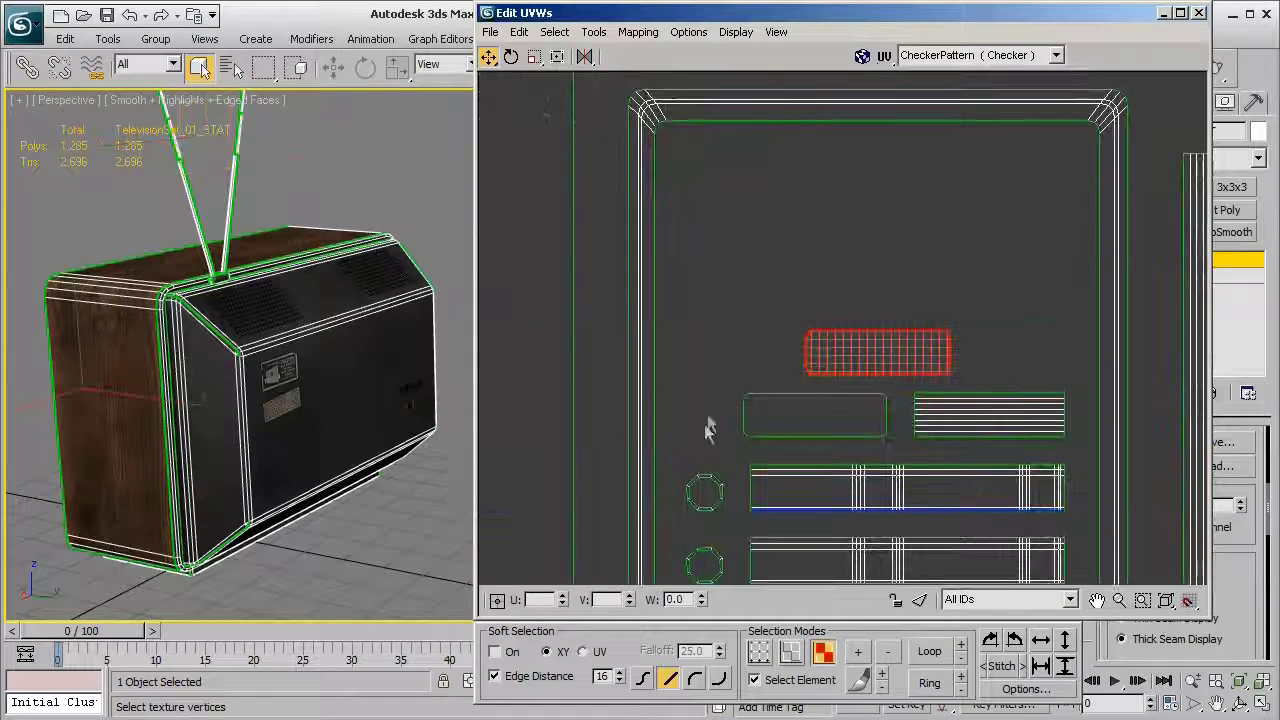
pyautogui.click(719, 491)
pyautogui.keyDown('ctrl'); pyautogui.moveTo(897, 339); pyautogui.dragTo(852, 336); pyautogui.keyUp('ctrl')
pyautogui.moveTo(719, 568); pyautogui.dragTo(1010, 347)
pyautogui.scroll(-2, 899, 400)
pyautogui.moveTo(899, 400); pyautogui.dragTo(868, 312, button='middle')
# - Select the small shells inside the lower frame, scale them up together and reposition them to fit the frame
pyautogui.moveTo(757, 190); pyautogui.dragTo(889, 367)
pyautogui.press('r')
pyautogui.moveTo(946, 191); pyautogui.dragTo(877, 211)
pyautogui.moveTo(877, 211); pyautogui.dragTo(863, 325, button='middle')
pyautogui.scroll(2, 918, 337)
pyautogui.keyDown('ctrl'); pyautogui.click(735, 303); pyautogui.keyUp('ctrl')
pyautogui.moveTo(735, 303); pyautogui.dragTo(731, 290)
pyautogui.press('w')
pyautogui.moveTo(714, 308); pyautogui.dragTo(743, 297)
# - Stretch the two rounded rectangles and the horizontally ribbed shell in the lower frame vertically
pyautogui.scroll(-1, 862, 328)
pyautogui.moveTo(704, 351); pyautogui.dragTo(717, 329, button='middle')
pyautogui.click(726, 366)
pyautogui.press('r')
pyautogui.moveTo(726, 366)
pyautogui.keyDown('shift'); pyautogui.mouseDown()
pyautogui.moveTo(726, 329)
pyautogui.moveTo(733, 345)
pyautogui.mouseUp(); pyautogui.keyUp('shift')
pyautogui.press('w')
pyautogui.click(753, 267)
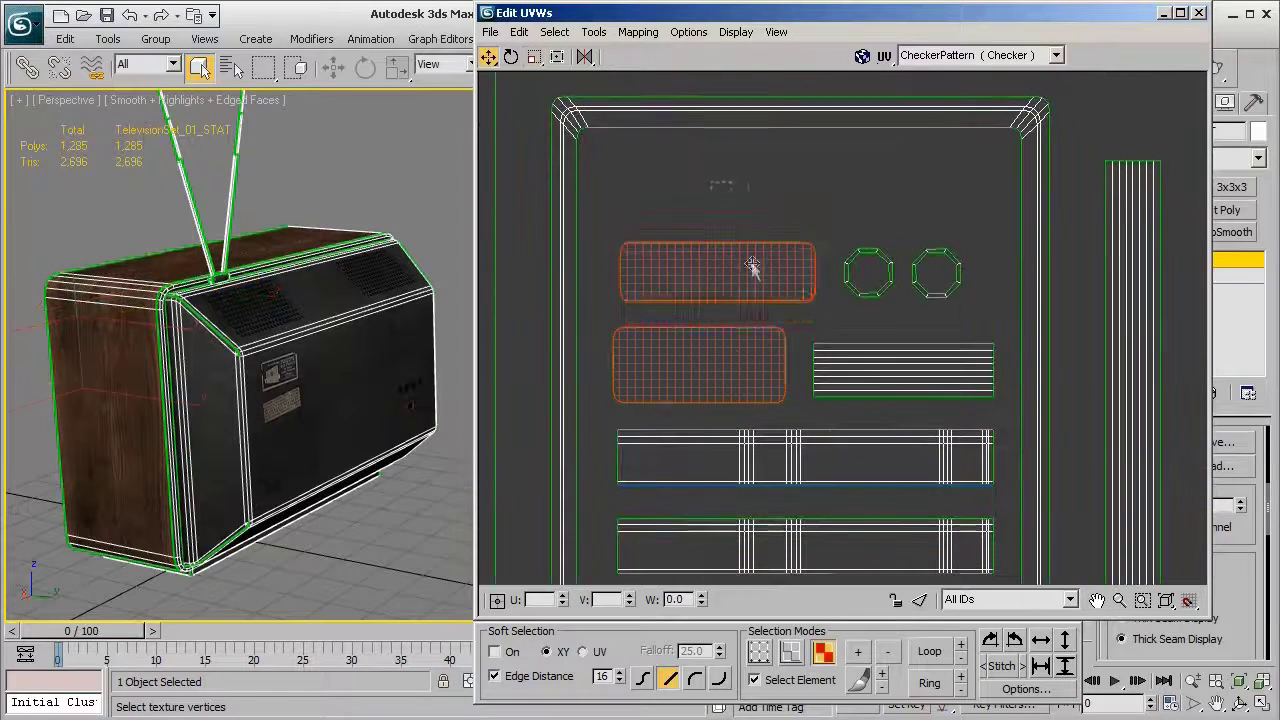
pyautogui.press('r')
pyautogui.keyDown('shift'); pyautogui.moveTo(750, 275); pyautogui.dragTo(746, 232); pyautogui.keyUp('shift')
pyautogui.click(897, 372)
pyautogui.keyDown('shift'); pyautogui.moveTo(897, 372); pyautogui.dragTo(897, 334); pyautogui.keyUp('shift')
pyautogui.press('w')
pyautogui.scroll(-3, 895, 364)
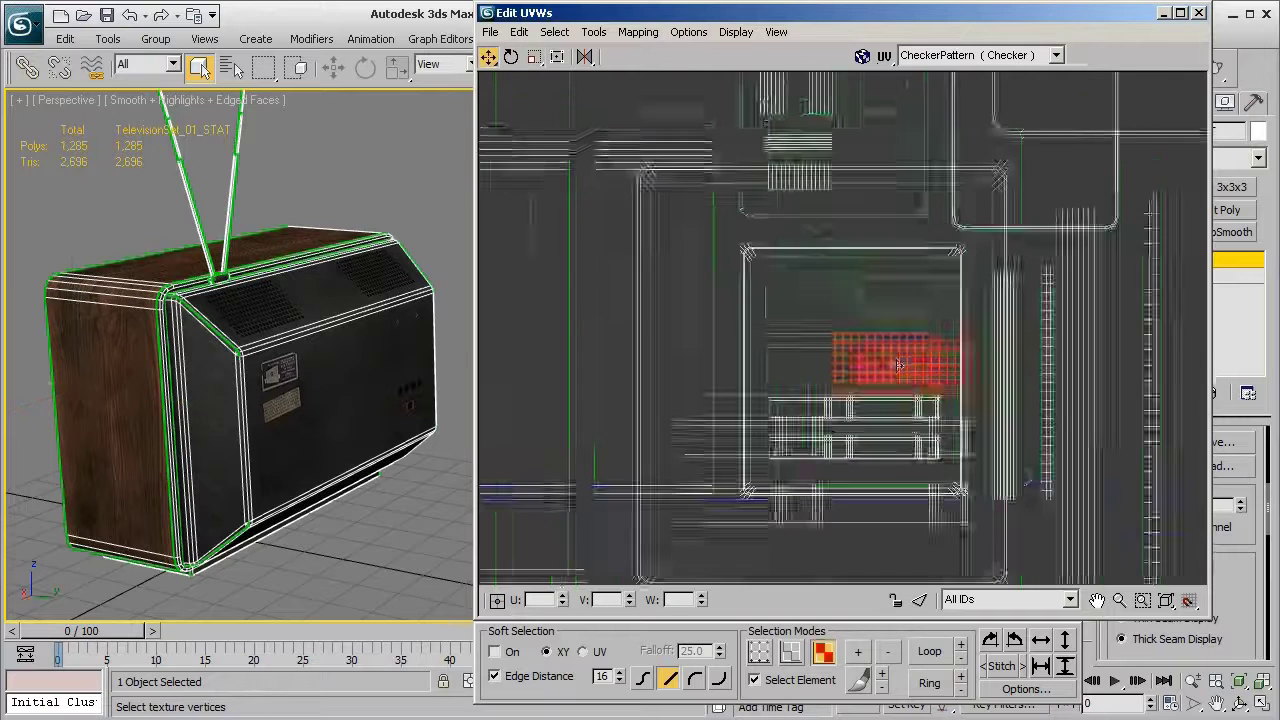
# - Enlarge the small octagonal shell in the tile's lower right corner and position it in the free space
pyautogui.moveTo(1106, 490); pyautogui.dragTo(790, 420, button='middle')
pyautogui.moveTo(775, 363); pyautogui.dragTo(735, 494)
pyautogui.press('r')
pyautogui.moveTo(775, 420); pyautogui.dragTo(805, 258)
pyautogui.press('w')
pyautogui.moveTo(784, 398); pyautogui.dragTo(806, 325)
# - Select the gridded vertical strip between the ribbed strip and the corner octagon and widen it
pyautogui.click(701, 276)
pyautogui.moveTo(736, 288); pyautogui.dragTo(818, 399, button='middle')
pyautogui.press('r')
pyautogui.keyDown('shift'); pyautogui.moveTo(780, 326); pyautogui.dragTo(778, 291); pyautogui.keyUp('shift')
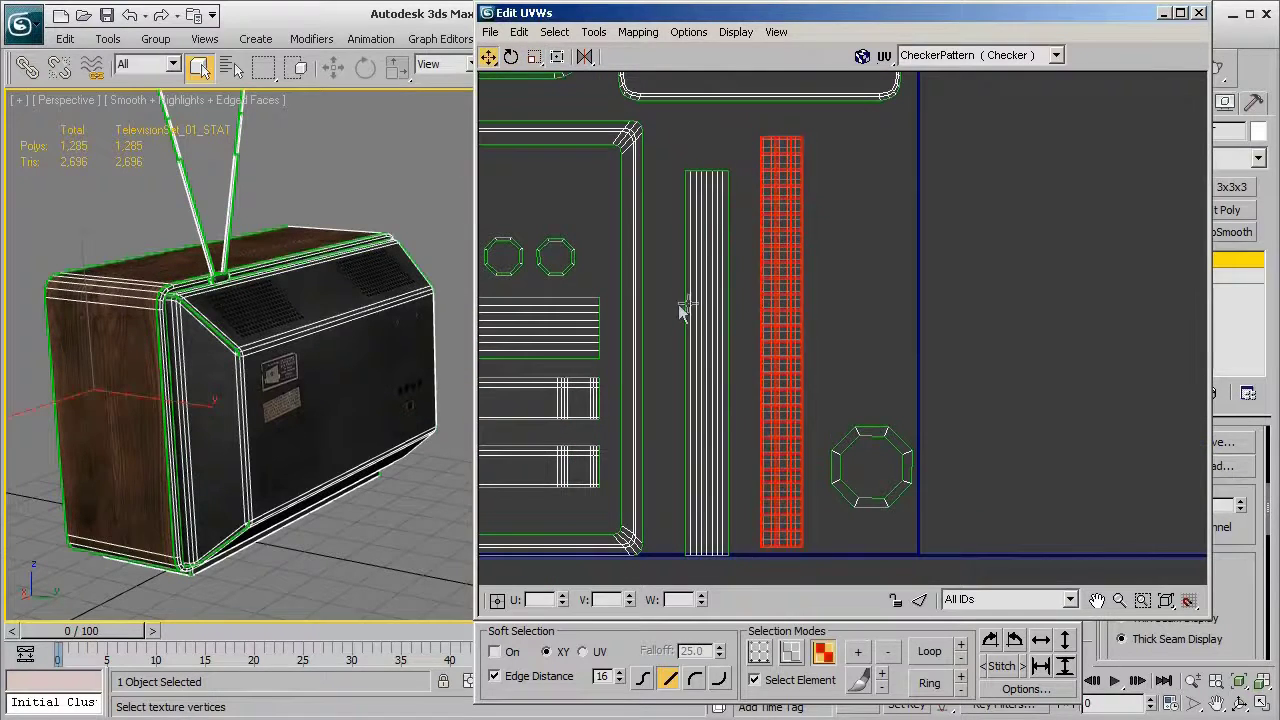
# - Select the vertical ribbed strip beside the lower frame and widen it
pyautogui.click(711, 294)
pyautogui.press('w')
pyautogui.press('r')
pyautogui.keyDown('shift'); pyautogui.moveTo(698, 297); pyautogui.dragTo(666, 297); pyautogui.keyUp('shift')
# - Select the small ribbed shell in the tile's lower left corner, enlarge it and position it in the free space
pyautogui.scroll(-3, 650, 303)
pyautogui.moveTo(580, 320); pyautogui.dragTo(1205, 300, button='middle')
pyautogui.scroll(3, 806, 426)
pyautogui.click(824, 437)
pyautogui.moveTo(845, 436); pyautogui.dragTo(843, 410)
pyautogui.press('w')
pyautogui.scroll(-5, 842, 415)
pyautogui.scroll(7, 778, 424)
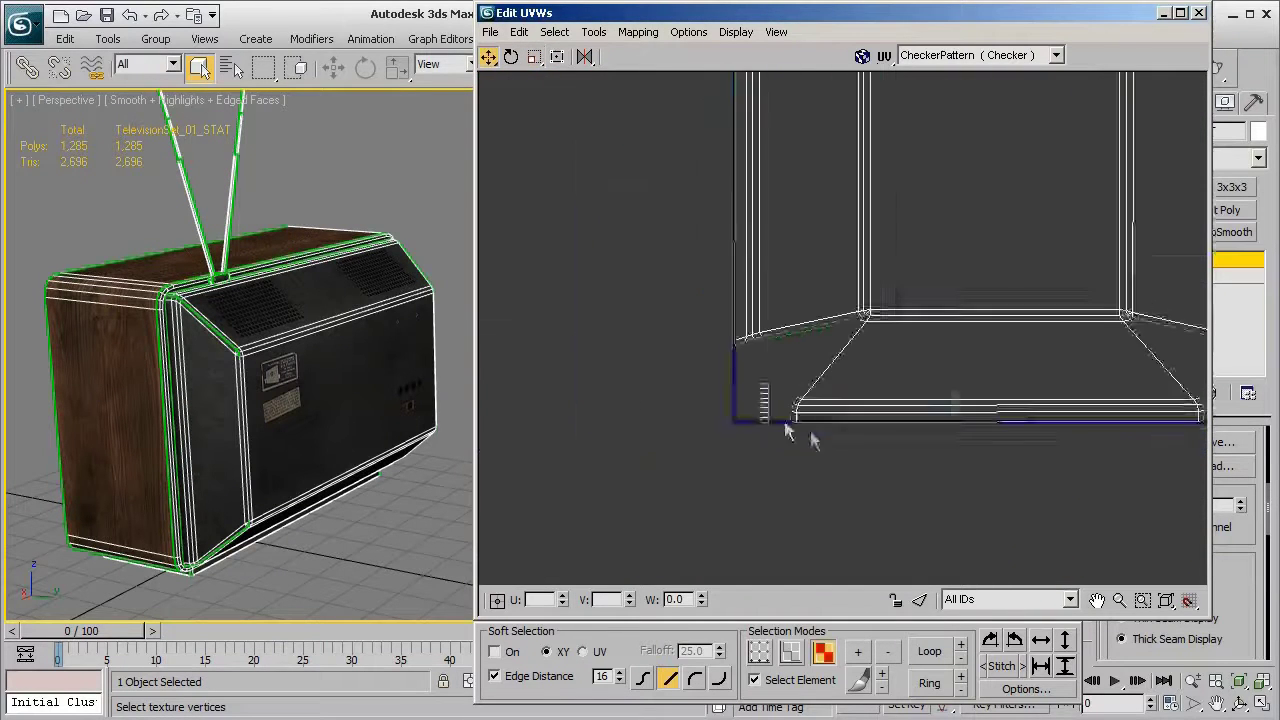
pyautogui.click(755, 380)
pyautogui.scroll(-5, 712, 372)
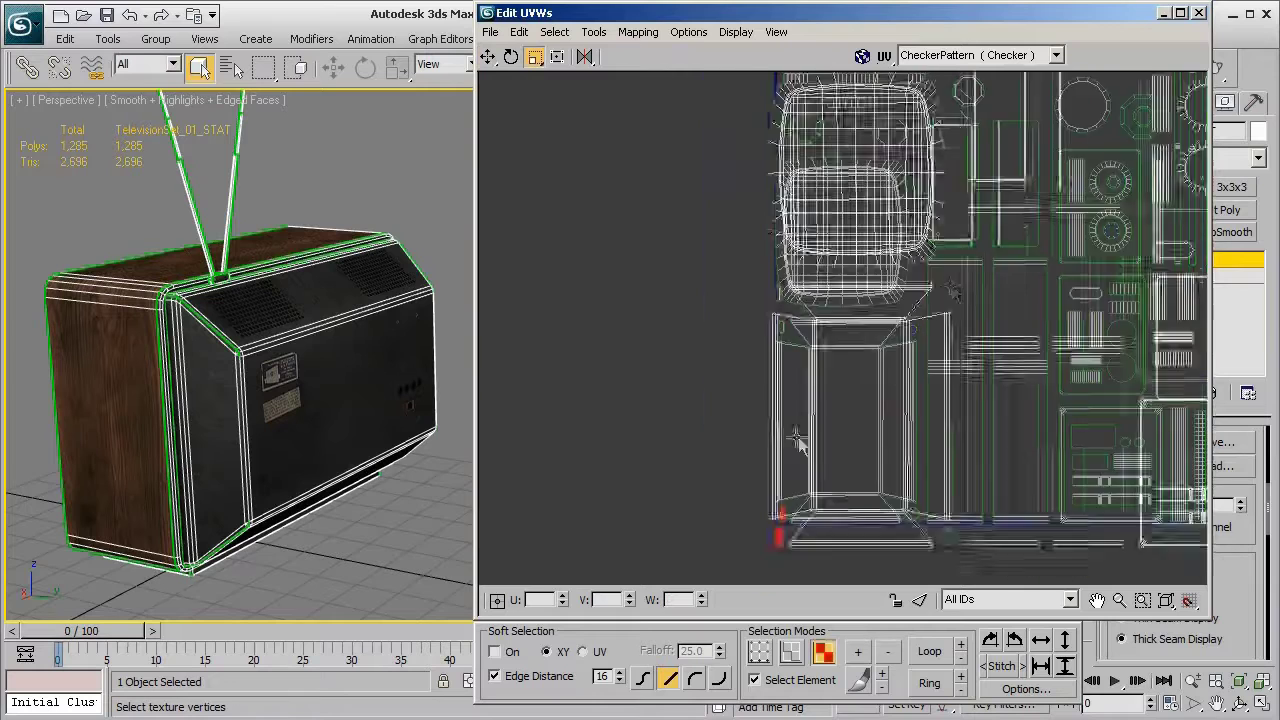
# - Enlarge and reposition the small octagonal shell near the lower corner of the large unfolded panel shell
pyautogui.scroll(5, 932, 338)
pyautogui.click(943, 314)
pyautogui.moveTo(951, 320); pyautogui.dragTo(958, 275)
pyautogui.press('e')
pyautogui.press('w')
pyautogui.moveTo(963, 295); pyautogui.dragTo(971, 194)
# - Move the small rounded shell from above the large unfolded panel to the tile's upper edge and enlarge it
pyautogui.scroll(-6, 971, 196)
pyautogui.moveTo(1000, 196); pyautogui.dragTo(889, 337, button='middle')
pyautogui.scroll(2, 905, 334)
pyautogui.click(940, 205)
pyautogui.click(791, 212)
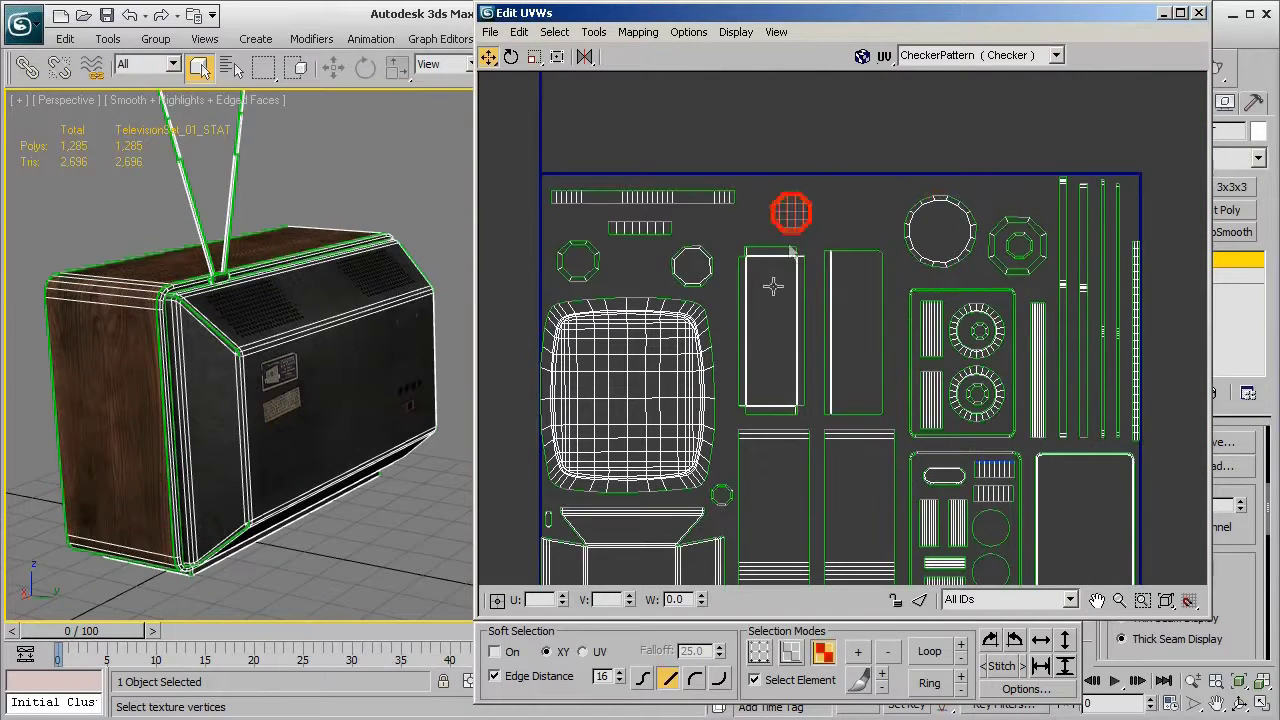
pyautogui.click(722, 493)
pyautogui.moveTo(548, 519); pyautogui.dragTo(851, 216)
pyautogui.scroll(3, 852, 216)
pyautogui.press('r')
pyautogui.moveTo(852, 216); pyautogui.dragTo(657, 195)
# - Stretch the octagon beside the relocated rounded shell horizontally and settle its spacing
pyautogui.press('e')
pyautogui.press('w')
pyautogui.scroll(3, 840, 215)
pyautogui.press('r')
pyautogui.press('w')
# - Enlarge the short ribbed strip under the long top strip, and enlarge the octagon beneath its end
pyautogui.scroll(-3, 722, 222)
pyautogui.moveTo(732, 232); pyautogui.dragTo(938, 237, button='middle')
pyautogui.scroll(3, 660, 237)
pyautogui.click(660, 236)
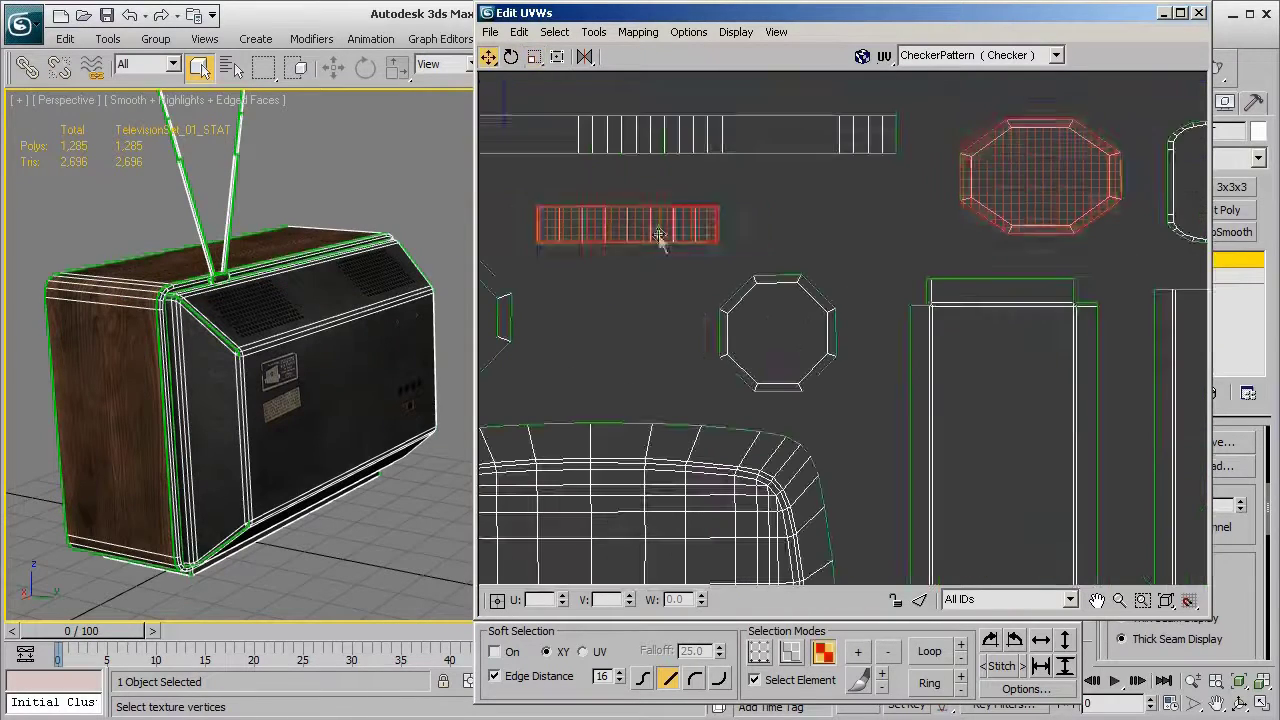
pyautogui.moveTo(668, 232); pyautogui.dragTo(707, 226)
pyautogui.press('r')
pyautogui.moveTo(690, 260); pyautogui.dragTo(750, 236, button='middle')
pyautogui.moveTo(848, 330); pyautogui.dragTo(851, 314)
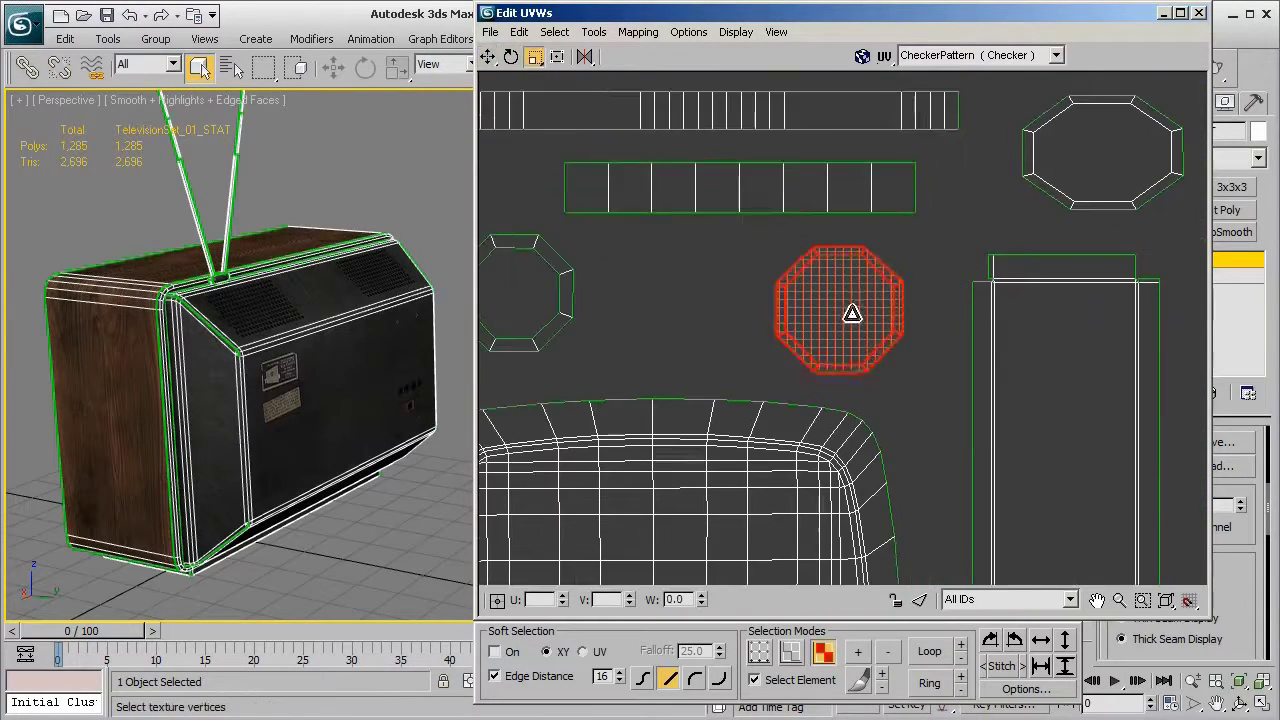
pyautogui.press('w')
# - Stretch the two long horizontal strips inside the lower frame vertically and respace them
pyautogui.scroll(-5, 846, 322)
pyautogui.moveTo(837, 374); pyautogui.dragTo(670, 257, button='middle')
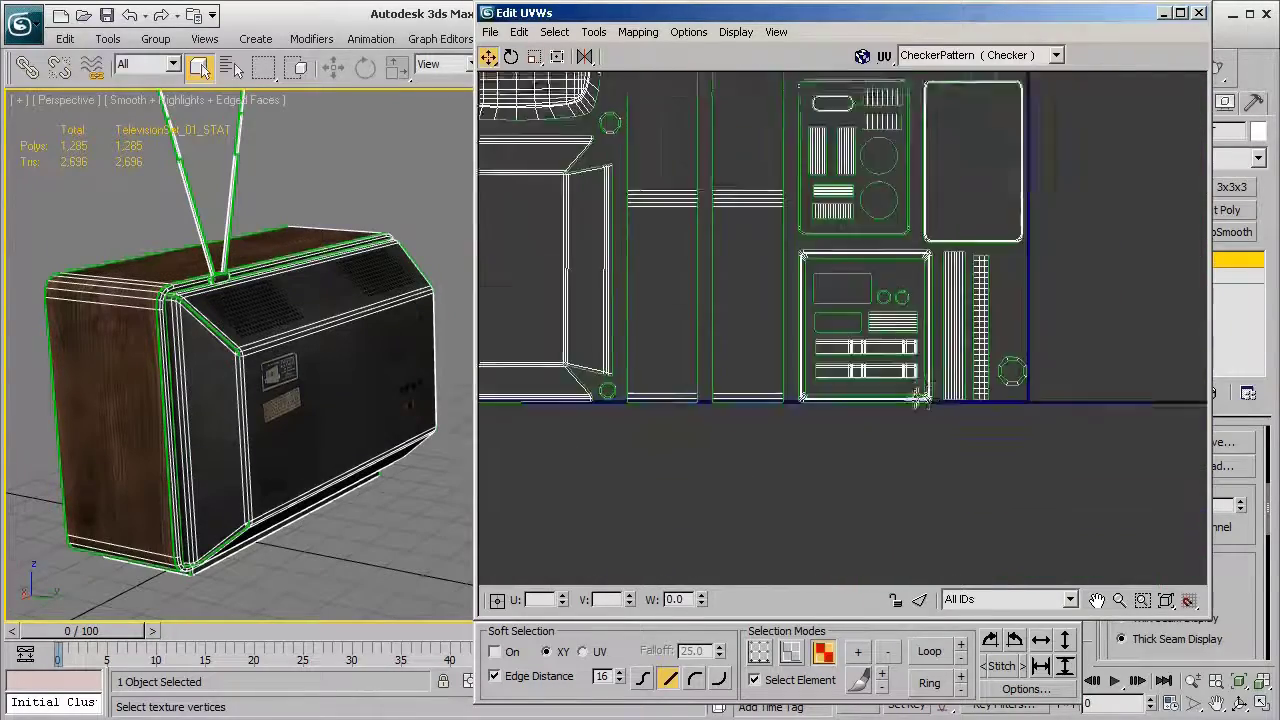
pyautogui.scroll(5, 916, 394)
pyautogui.press('r')
pyautogui.moveTo(745, 285); pyautogui.dragTo(700, 216)
pyautogui.press('w')
pyautogui.click(702, 199)
pyautogui.moveTo(652, 238); pyautogui.dragTo(855, 280, button='middle')
pyautogui.moveTo(837, 163); pyautogui.dragTo(897, 346)
# - Stretch the octagonal shell in the tile's lower right corner vertically
pyautogui.scroll(-5, 900, 300)
pyautogui.moveTo(906, 300); pyautogui.dragTo(706, 335, button='middle')
pyautogui.scroll(3, 960, 310)
pyautogui.press('r')
pyautogui.moveTo(1035, 350); pyautogui.dragTo(1015, 404)
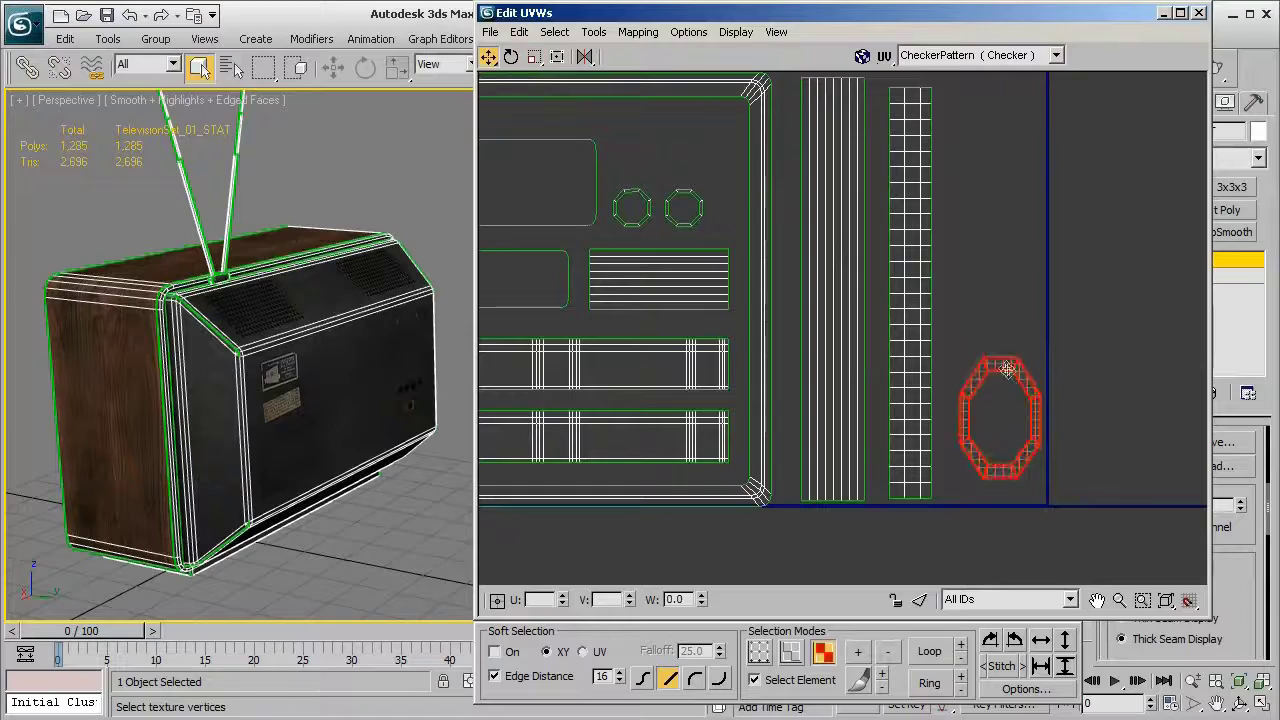
# - Select the pill-shaped shell in the middle frame and stretch it vertically
pyautogui.scroll(3, 934, 331)
pyautogui.press('w')
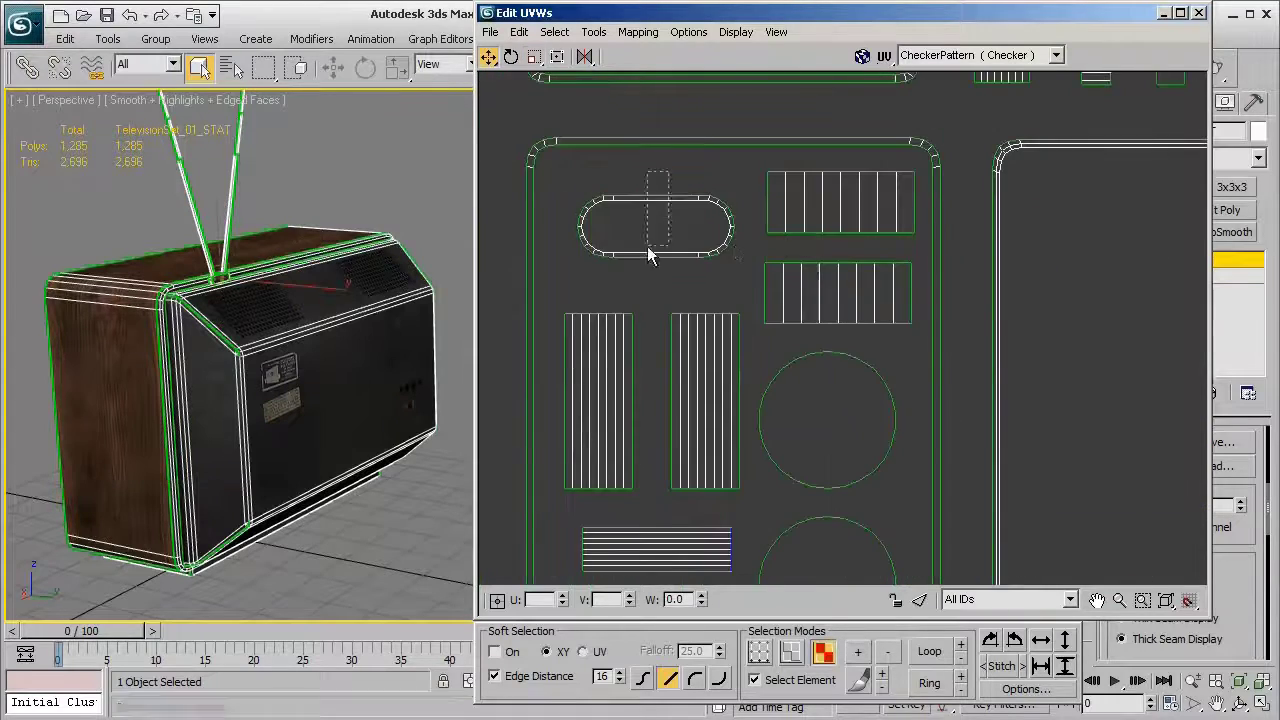
pyautogui.click(648, 255)
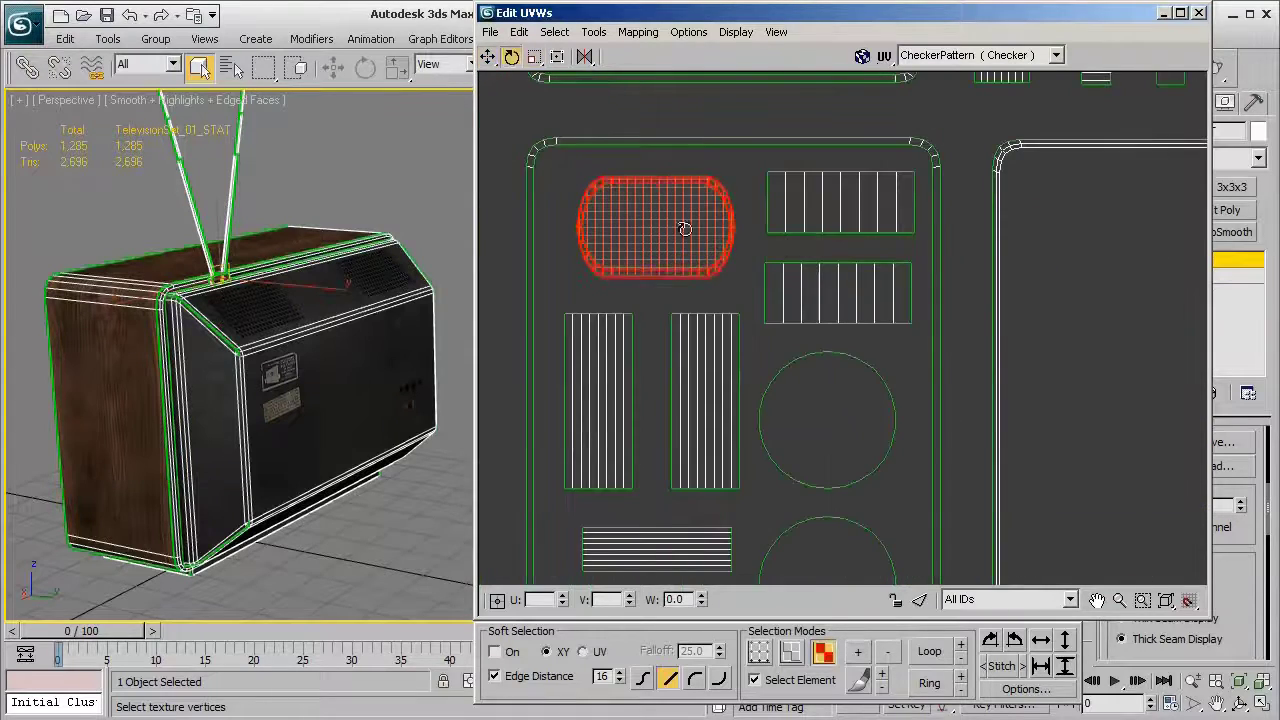
# - Place the small octagon from above the unfolded panel between the two octagons over the screen shell and enlarge it
pyautogui.scroll(-6, 686, 240)
pyautogui.scroll(5, 870, 470)
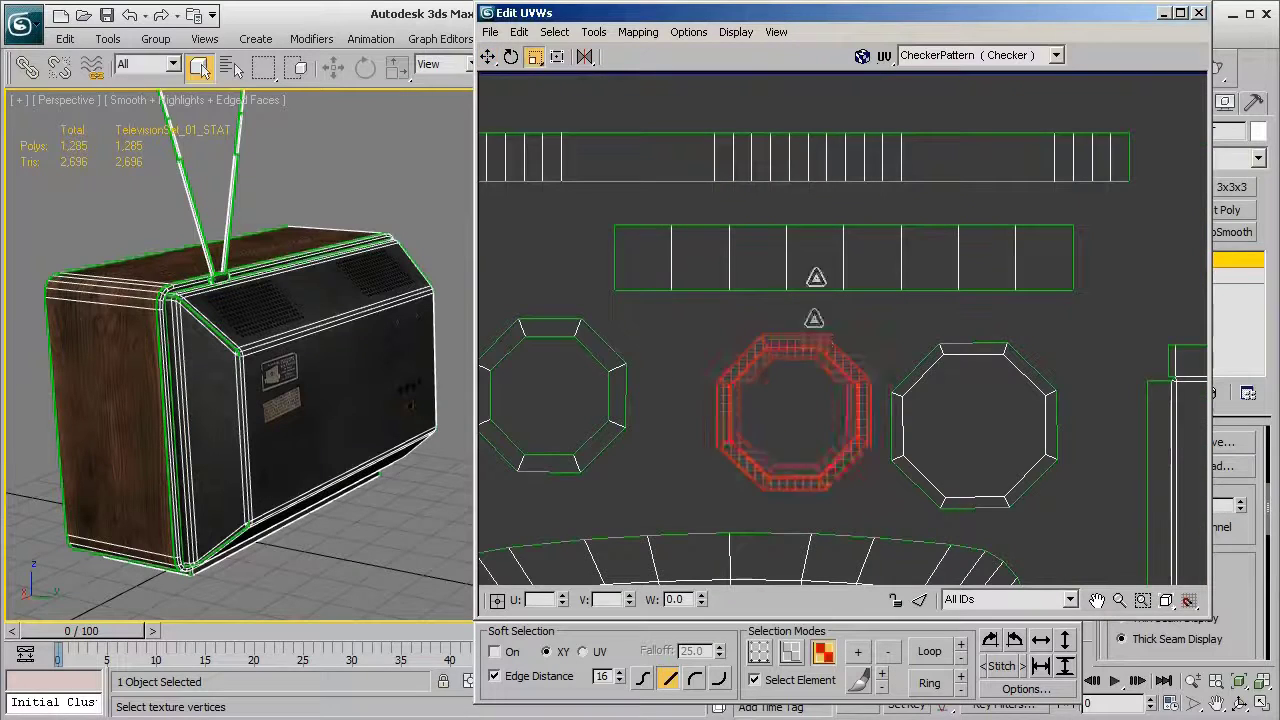
pyautogui.scroll(-3, 820, 354)
# - Widen the two tall rectangular shells to the right of the curved screen shell
pyautogui.click(849, 282)
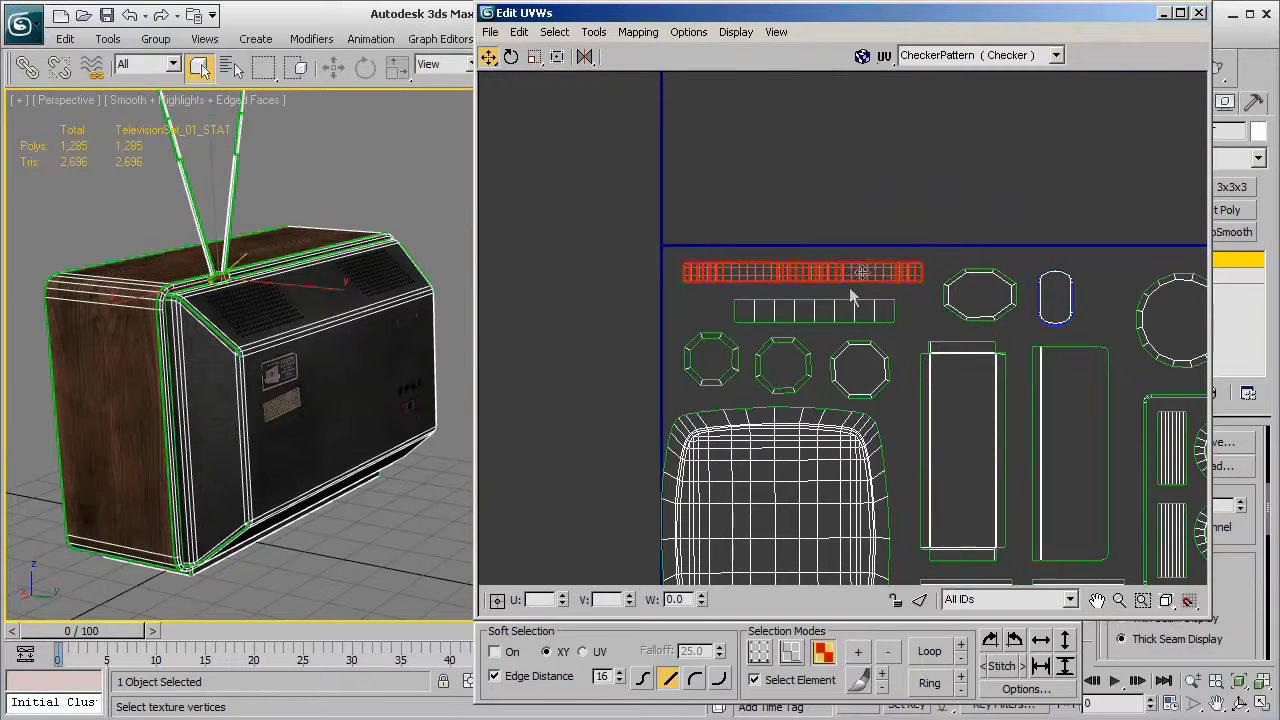
pyautogui.click(849, 310)
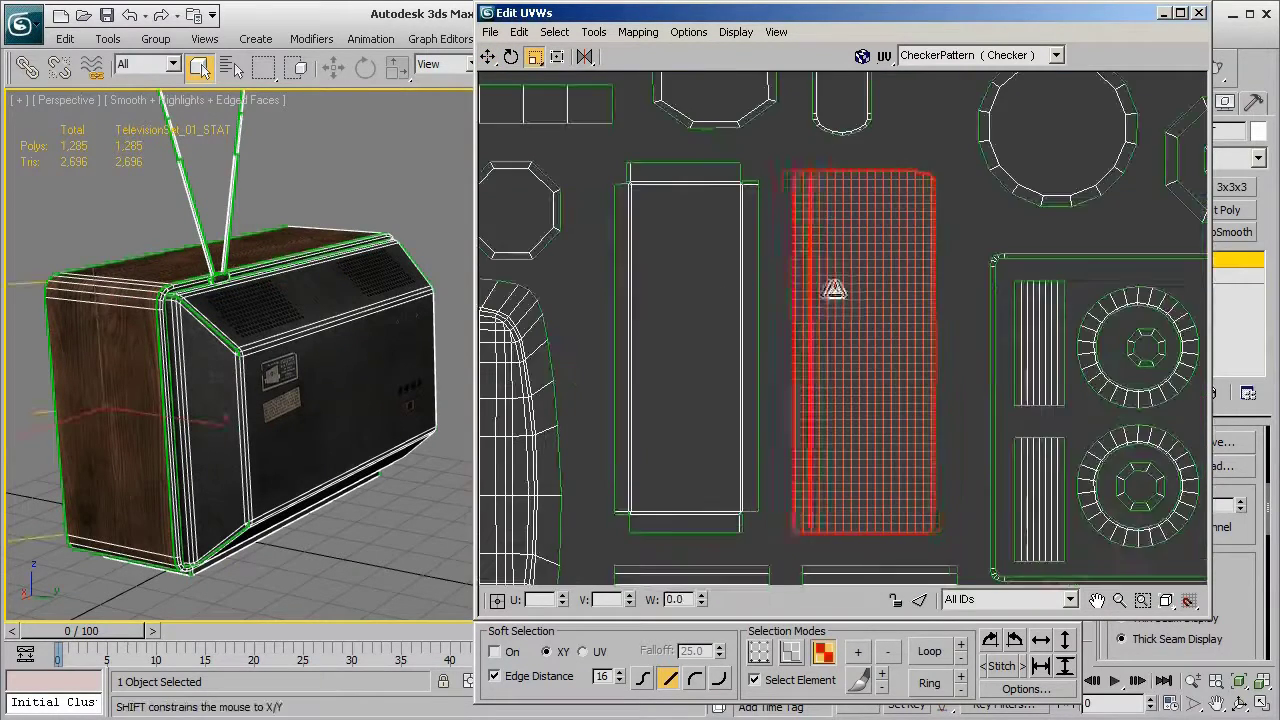
pyautogui.moveTo(831, 289); pyautogui.dragTo(705, 318)
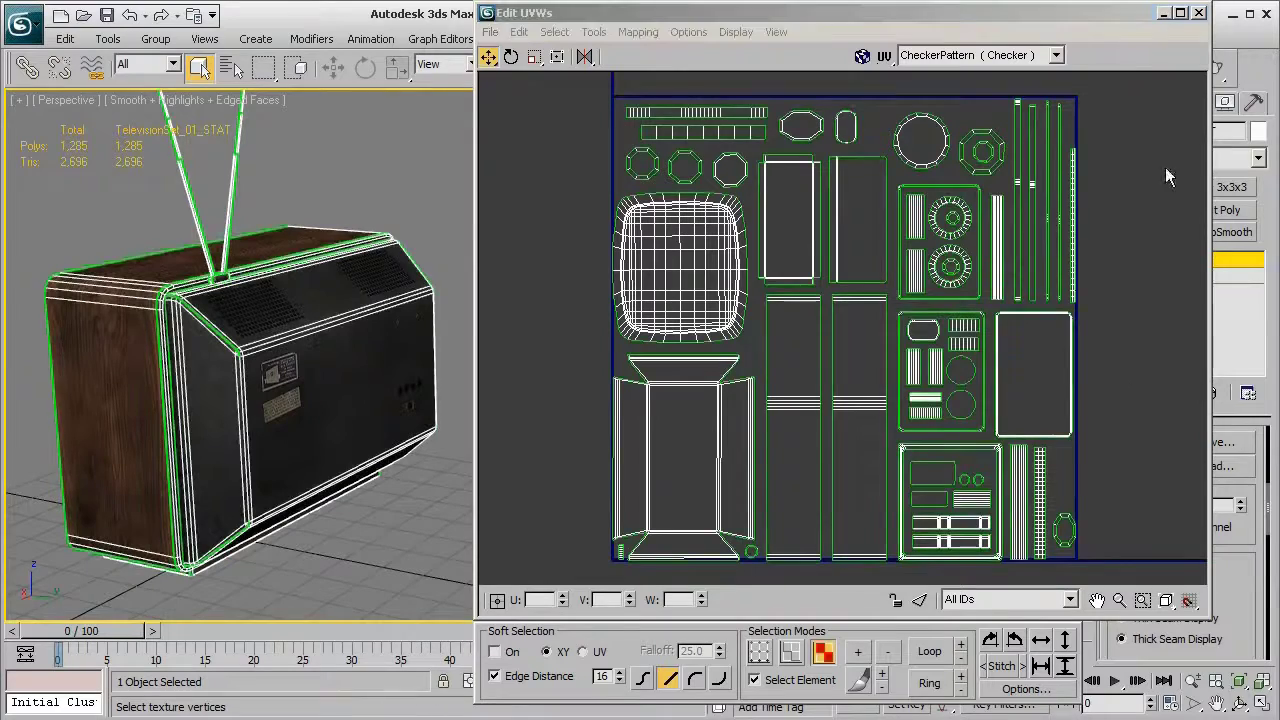
# - Collapse the Unwrap UVW modifier into the television's Editable Poly and accept the warning
pyautogui.moveTo(1118, 22); pyautogui.dragTo(864, 29)
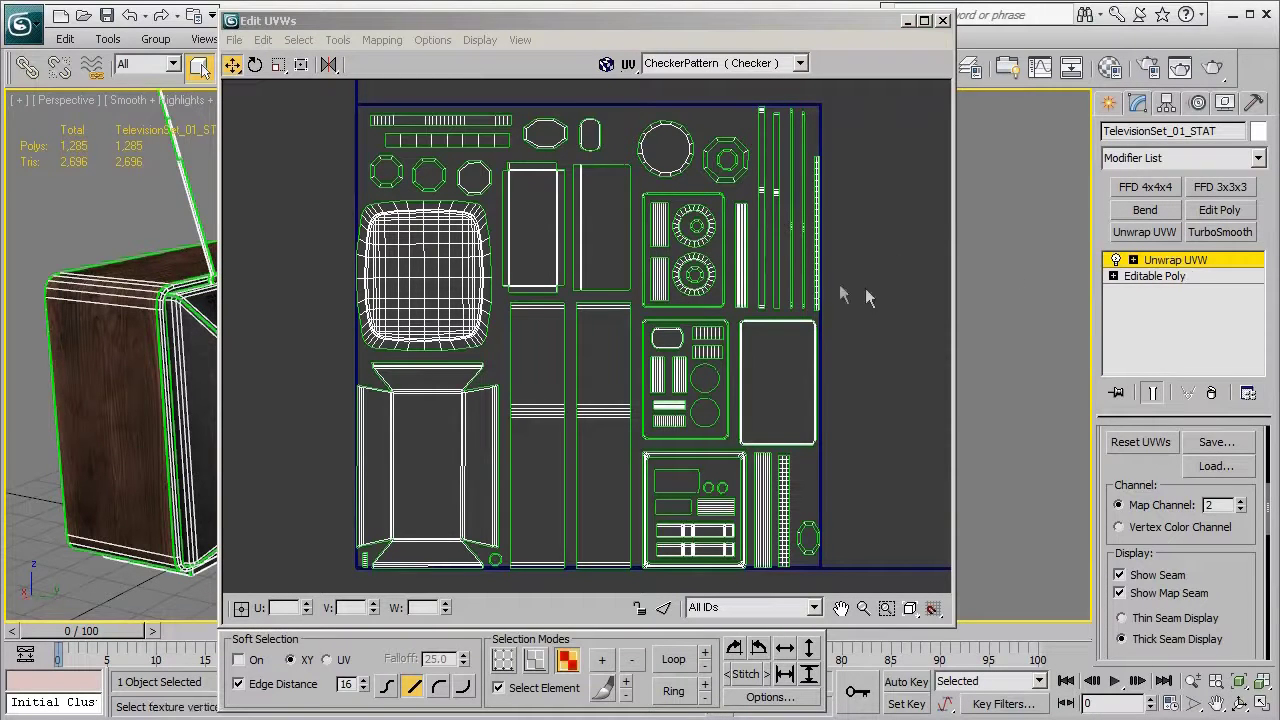
pyautogui.rightClick(1187, 275)
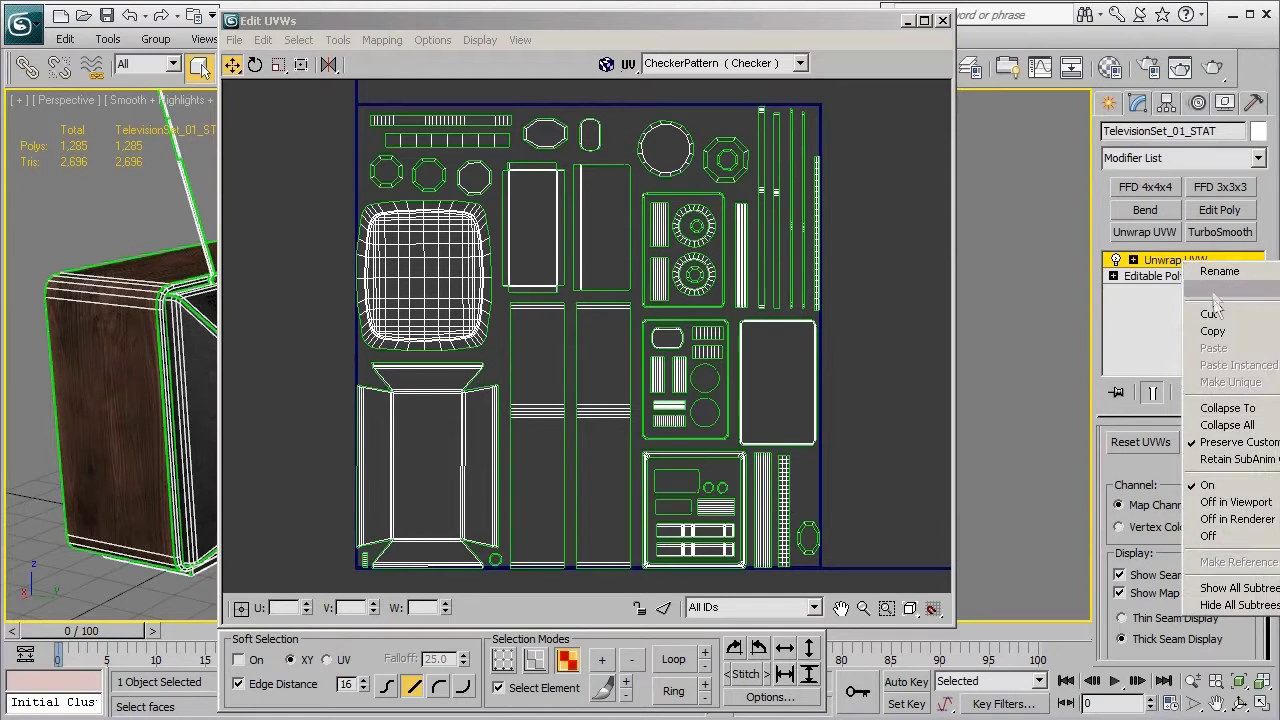
pyautogui.click(1232, 411)
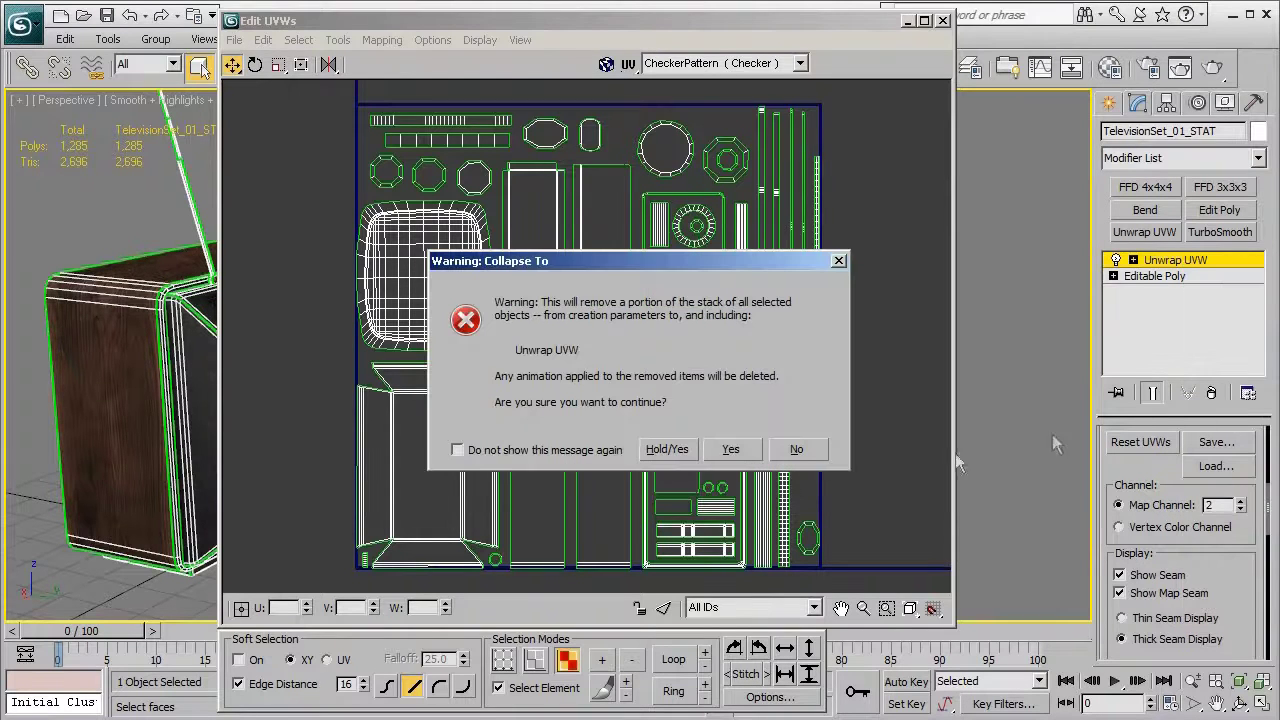
pyautogui.click(729, 452)
pyautogui.keyDown('alt'); pyautogui.moveTo(723, 445); pyautogui.dragTo(770, 446, button='middle'); pyautogui.keyUp('alt')
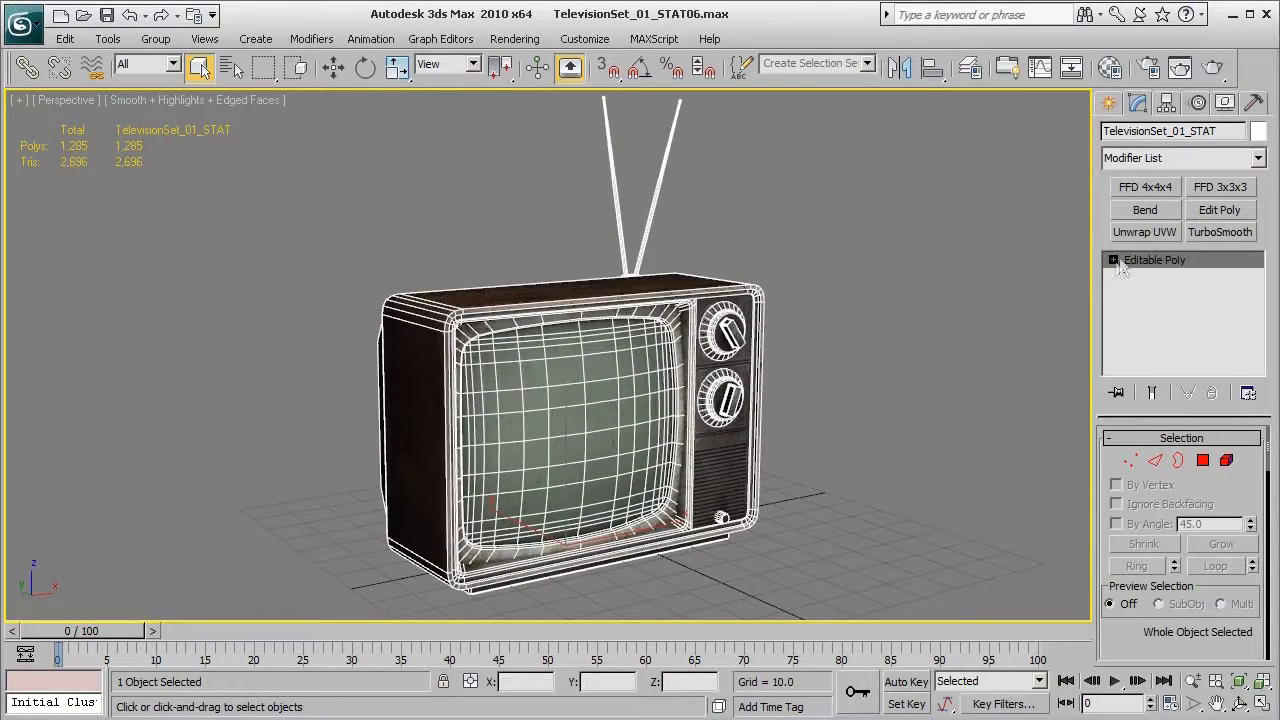
# - Apply a new Unwrap UVW modifier to the television and reset its UVWs on map channel 1 to inspect that layout
pyautogui.click(1133, 233)
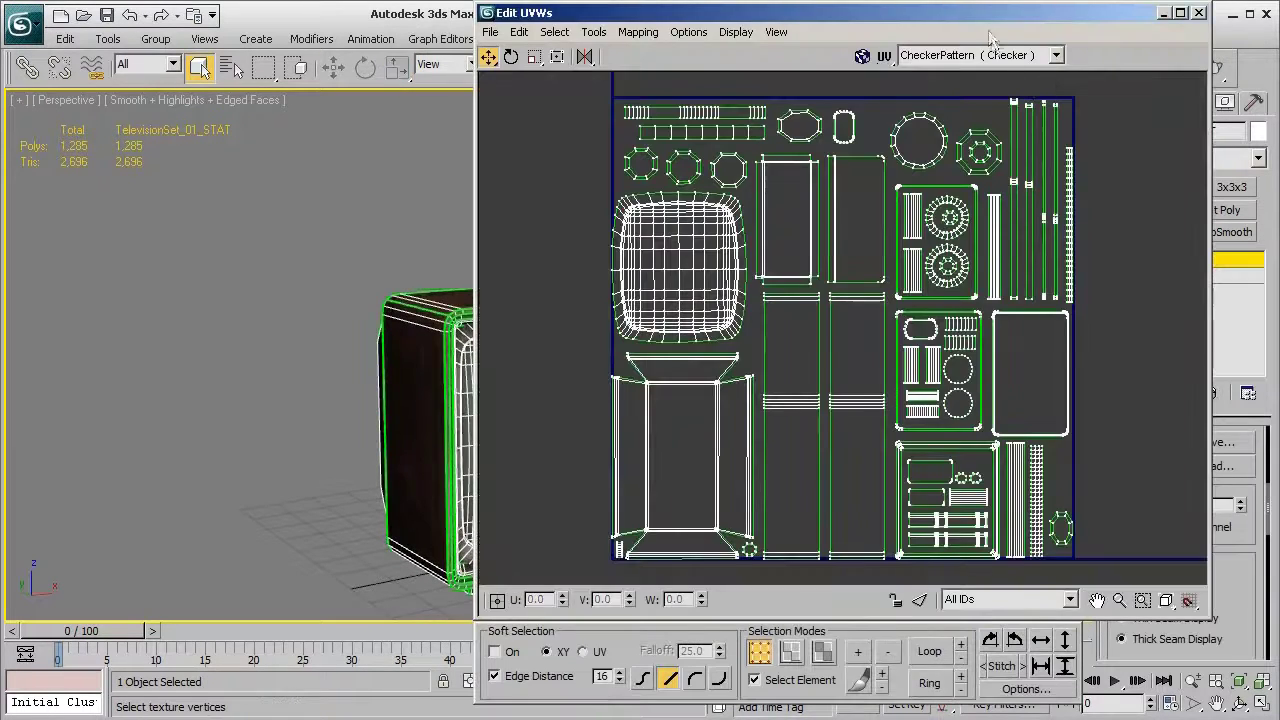
pyautogui.moveTo(650, 16); pyautogui.dragTo(487, 16)
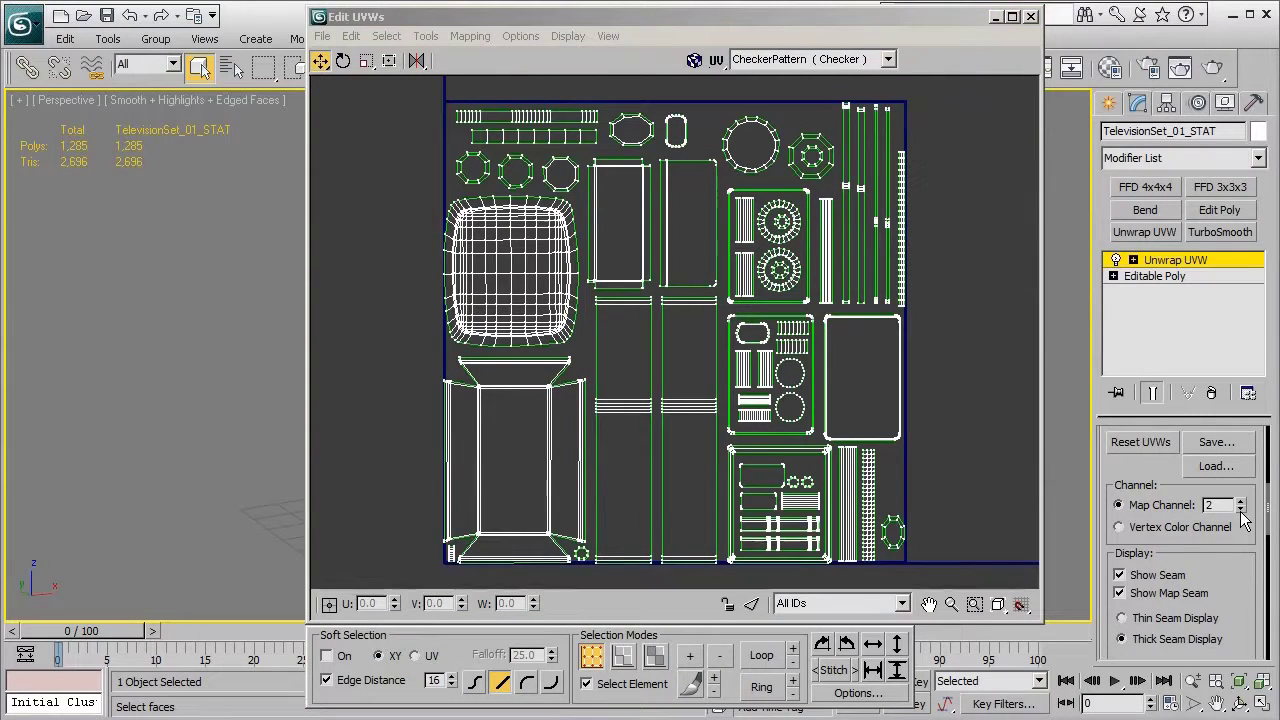
pyautogui.click(1140, 447)
pyautogui.click(685, 455)
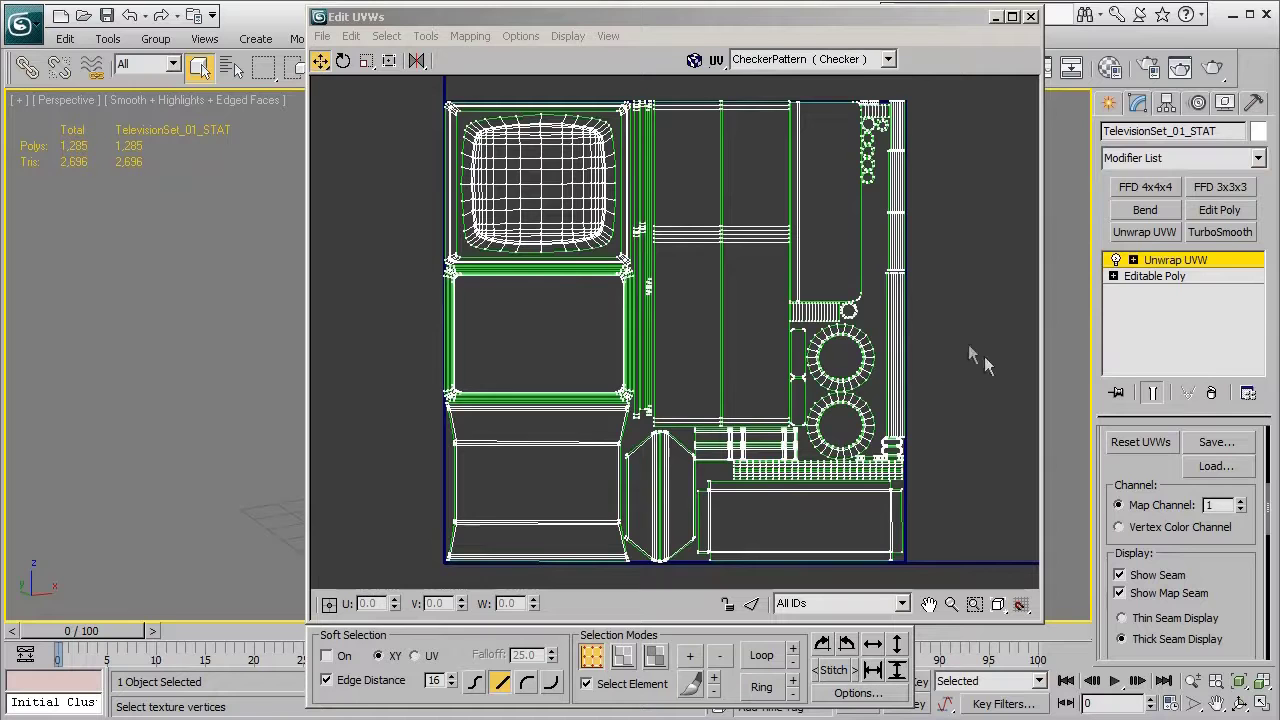
# - Set the map channel to 2 and reset the UVWs to check the repacked layout
pyautogui.click(1240, 501)
pyautogui.click(1148, 445)
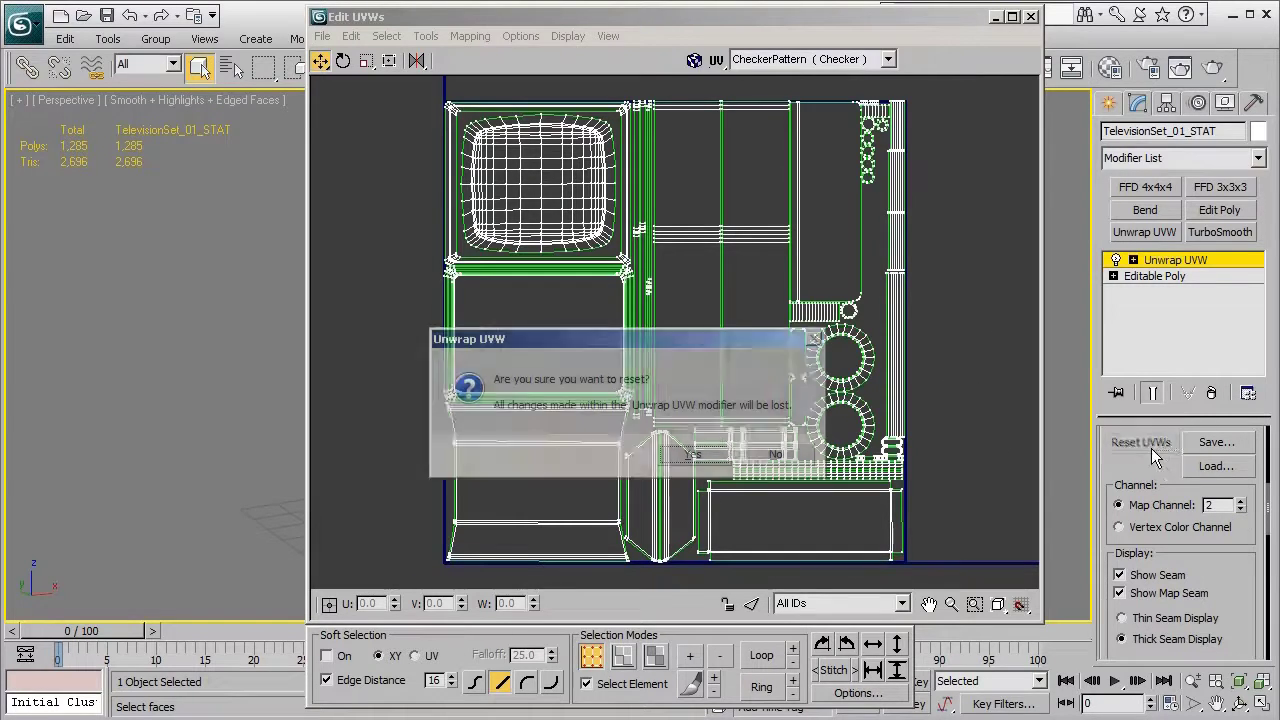
pyautogui.click(692, 449)
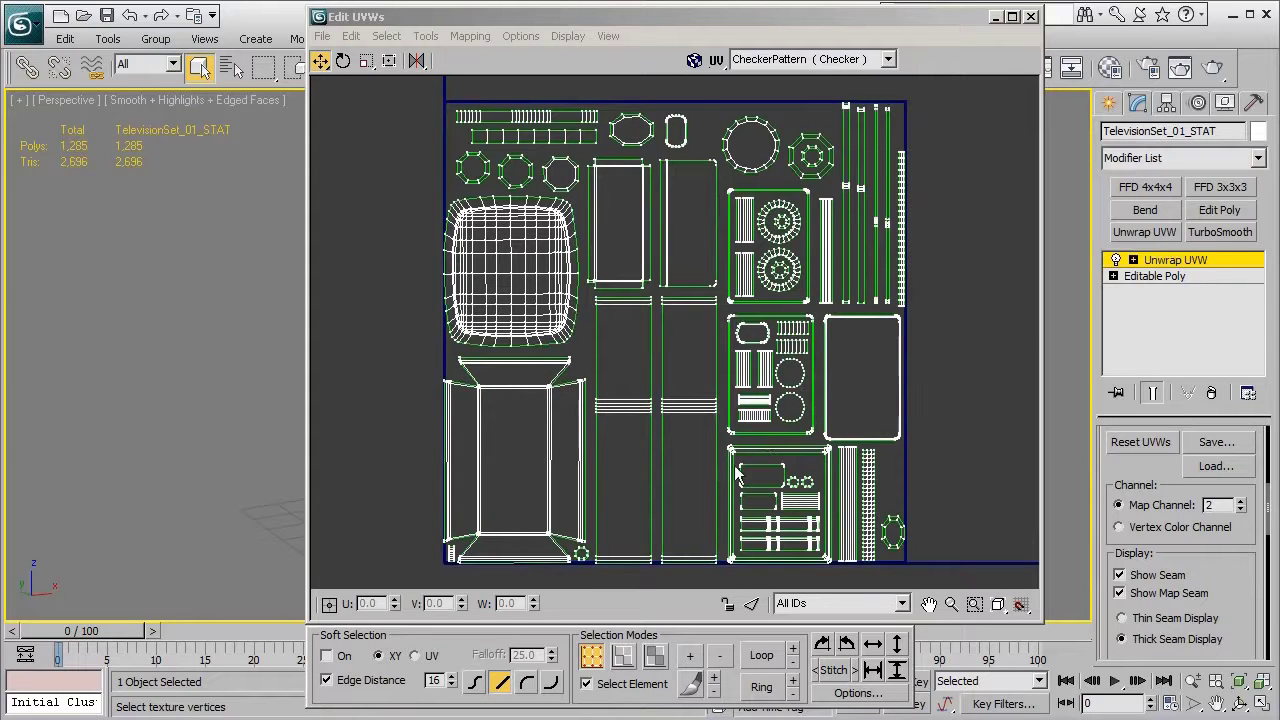
# - Collapse the newly added Unwrap UVW modifier into the Editable Poly, leaving only the base mesh in the stack
pyautogui.rightClick(1176, 262)
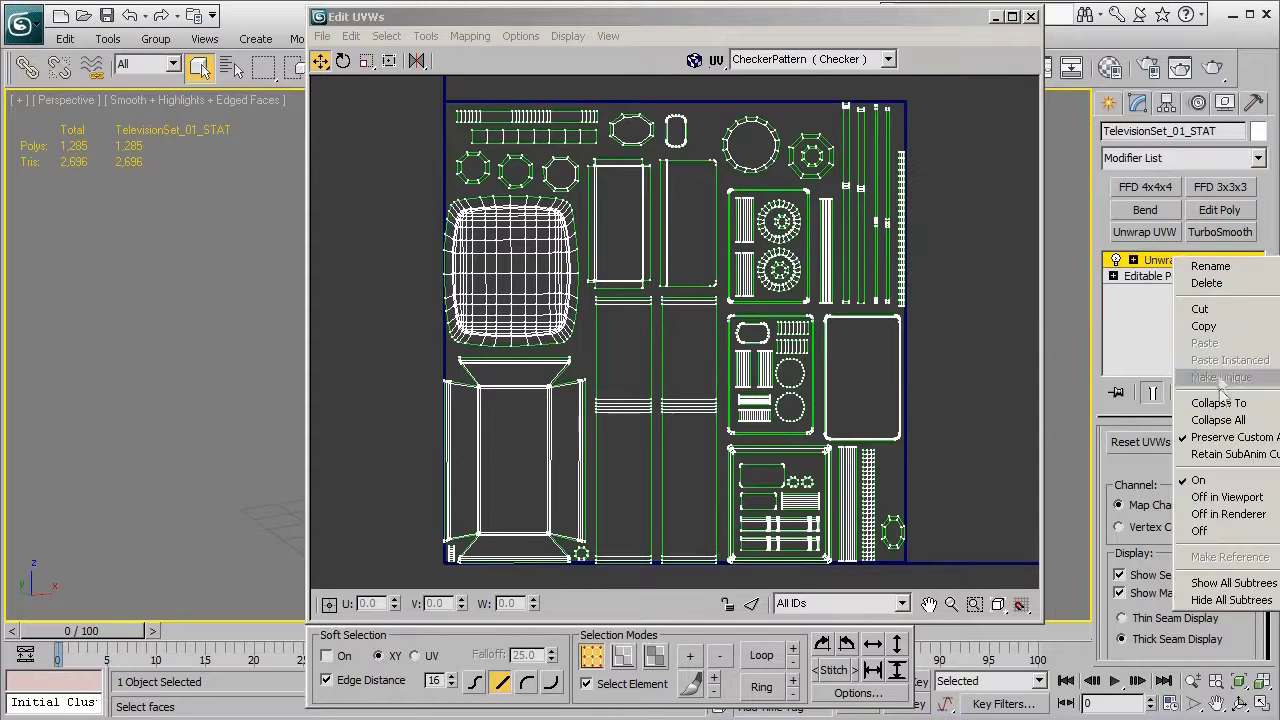
pyautogui.click(1150, 400)
pyautogui.click(738, 452)
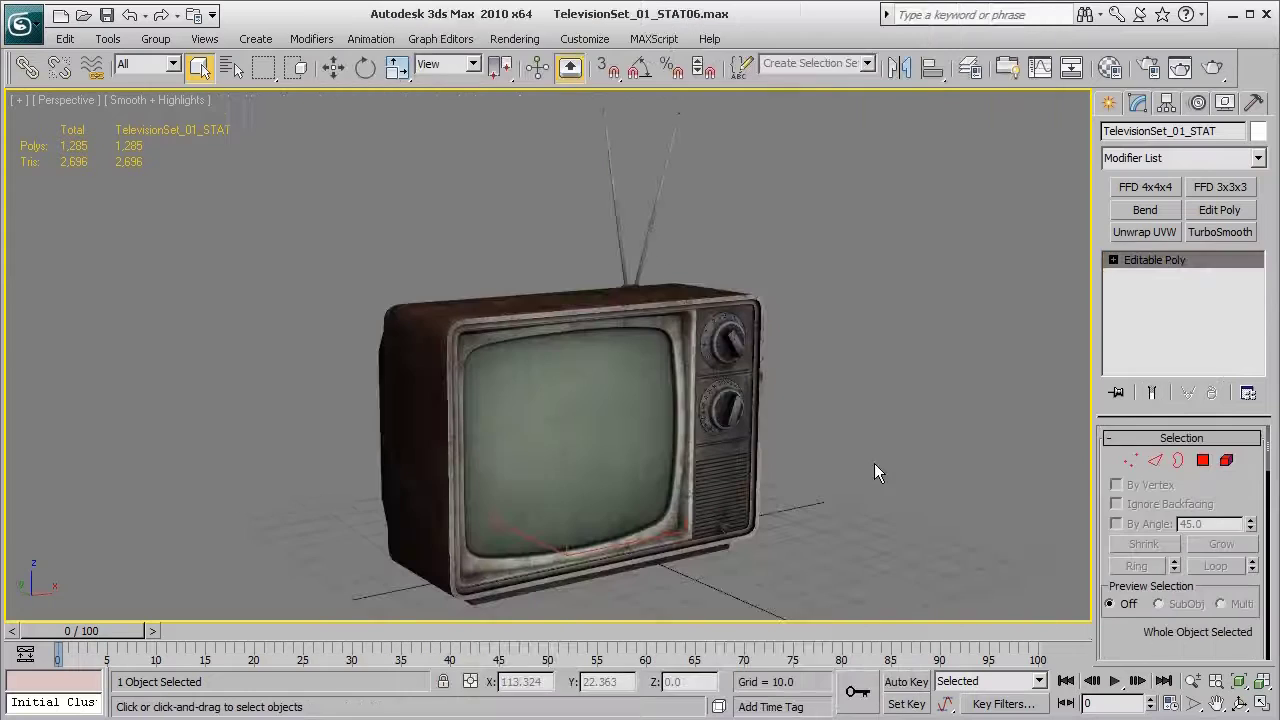
pyautogui.moveTo(817, 480); pyautogui.dragTo(828, 477, button='middle')
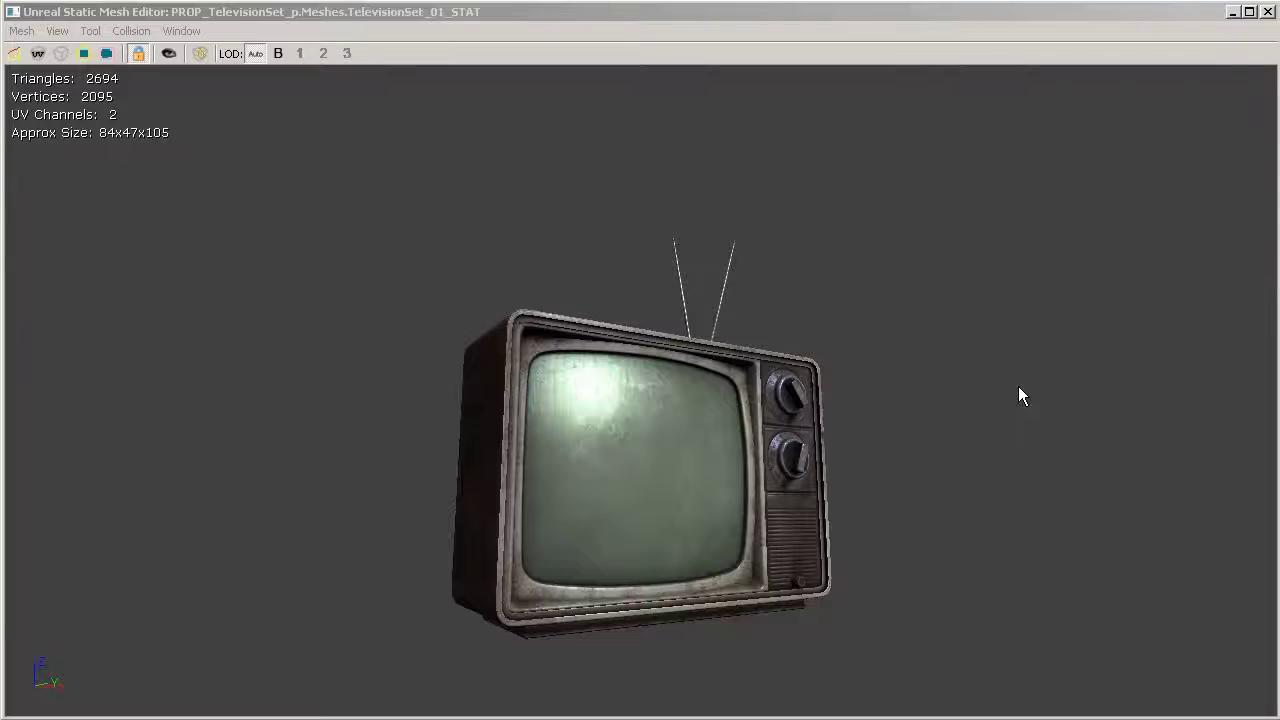
# - Switch to the Unreal Static Mesh Editor, show the television's UV overlay and open the mesh properties
pyautogui.moveTo(1019, 401)
pyautogui.mouseDown()
pyautogui.moveTo(996, 402)
pyautogui.moveTo(1009, 402)
pyautogui.mouseUp()
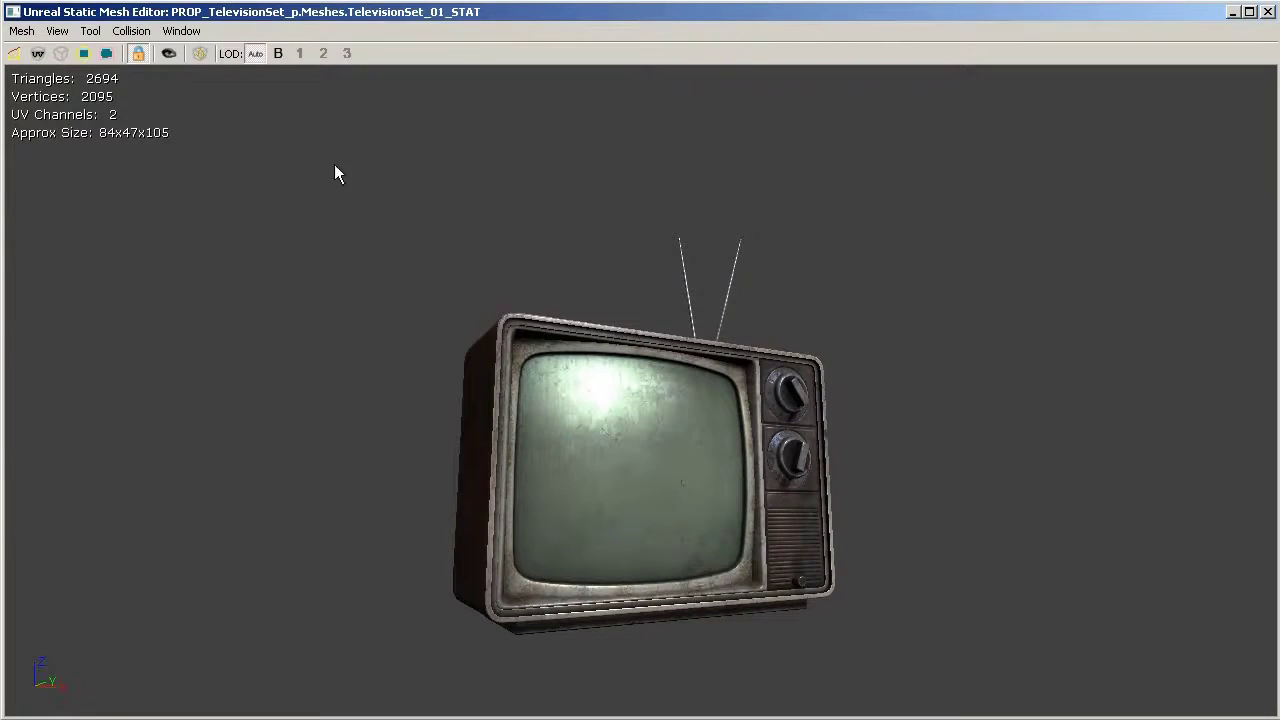
pyautogui.moveTo(335, 166); pyautogui.dragTo(354, 168)
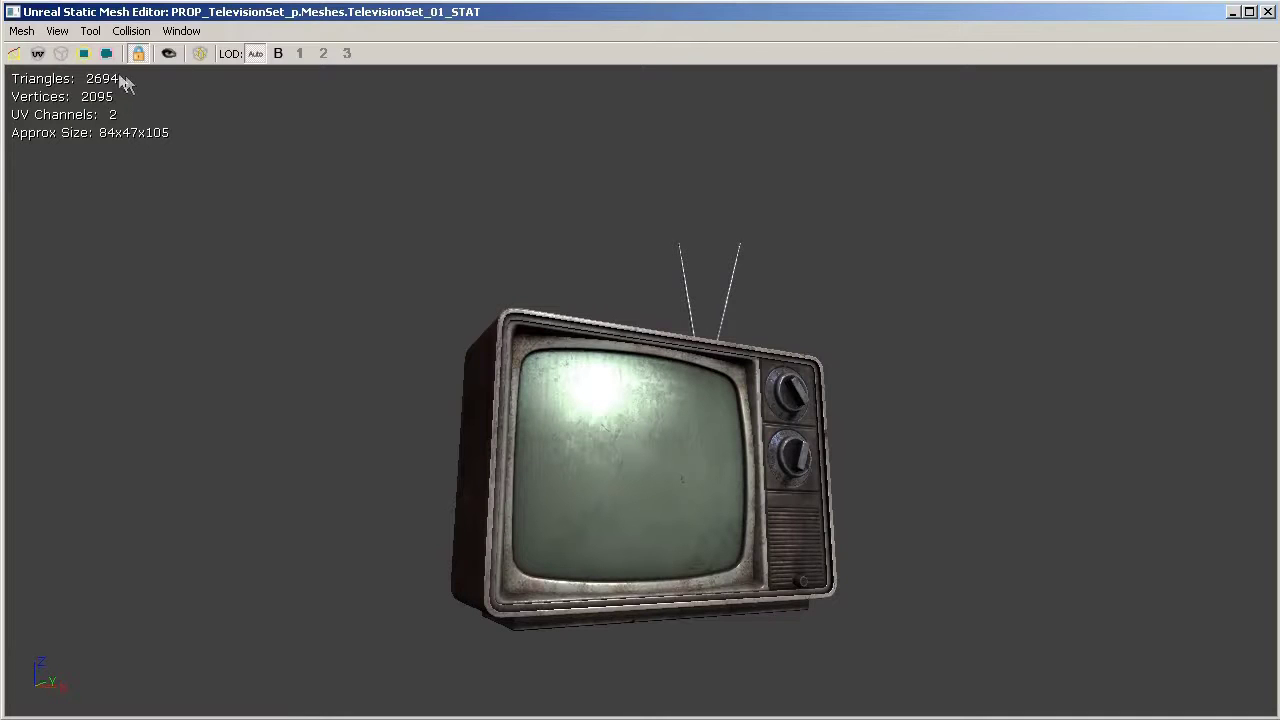
pyautogui.click(38, 53)
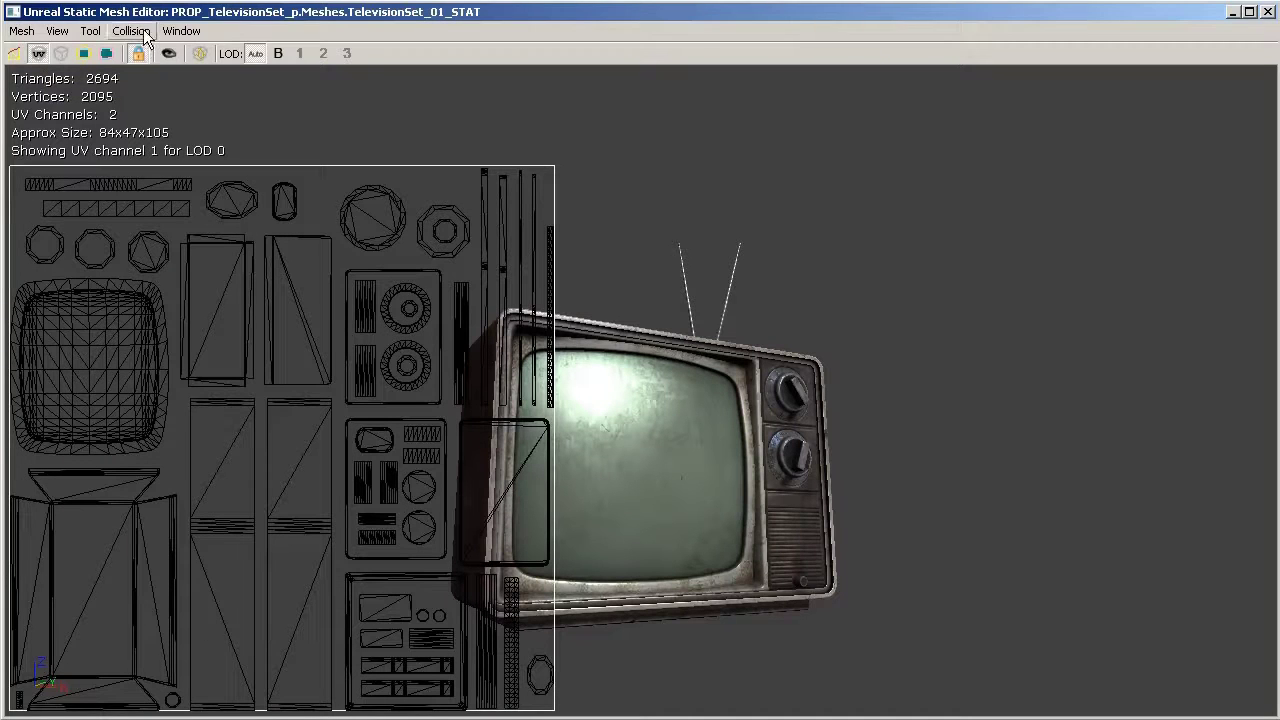
pyautogui.click(180, 32)
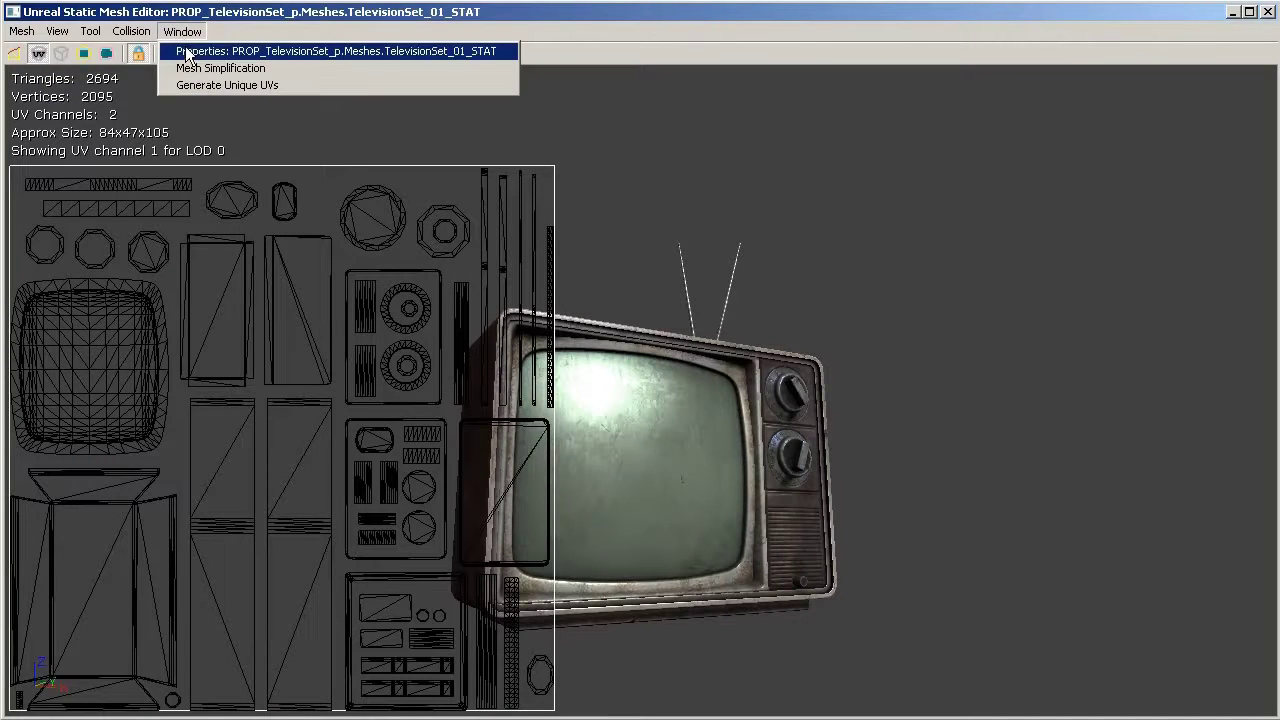
pyautogui.click(186, 50)
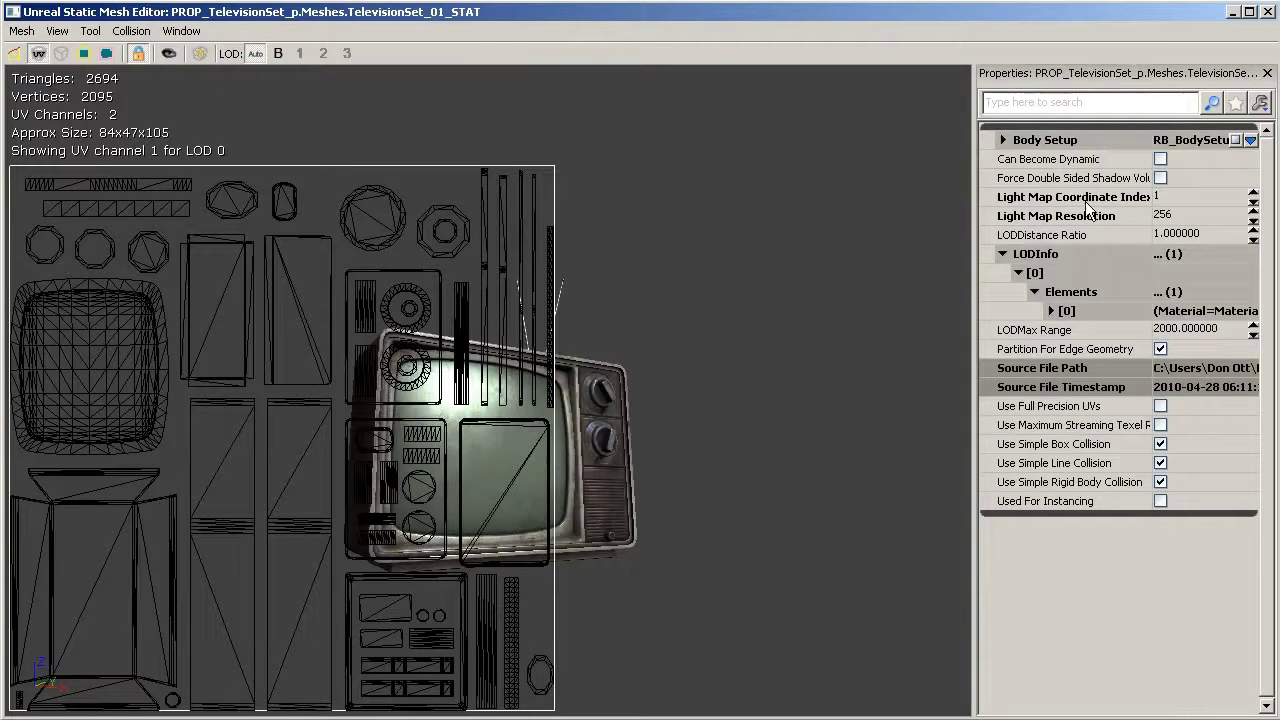
# - Set the Light Map Coordinate Index to 0 to view the first UV channel
pyautogui.click(1167, 194)
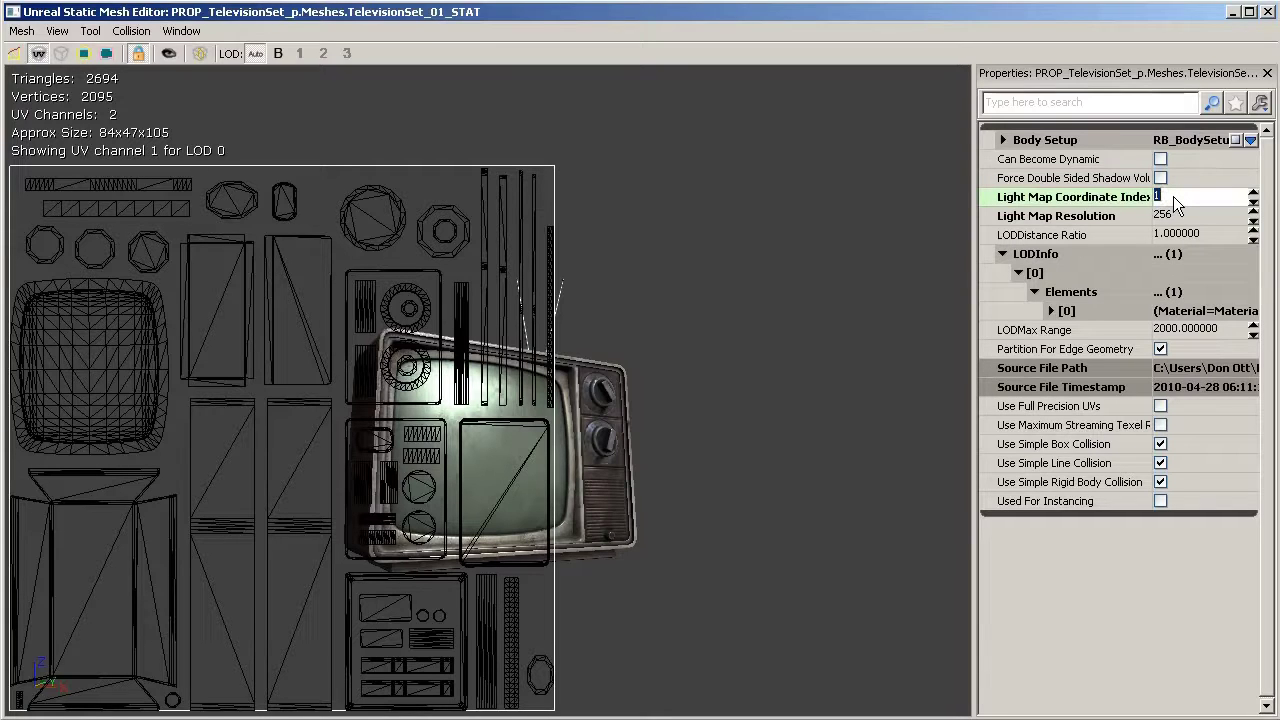
pyautogui.press('Return')
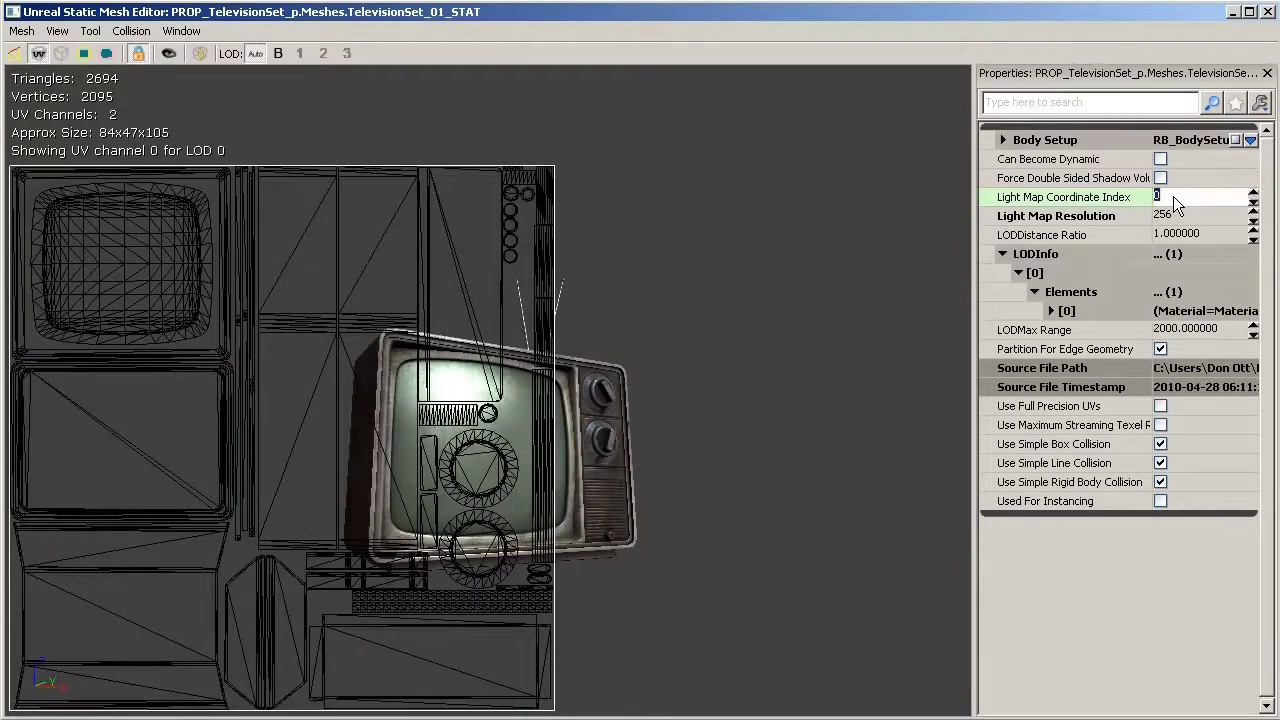
pyautogui.moveTo(586, 401); pyautogui.dragTo(233, 367)
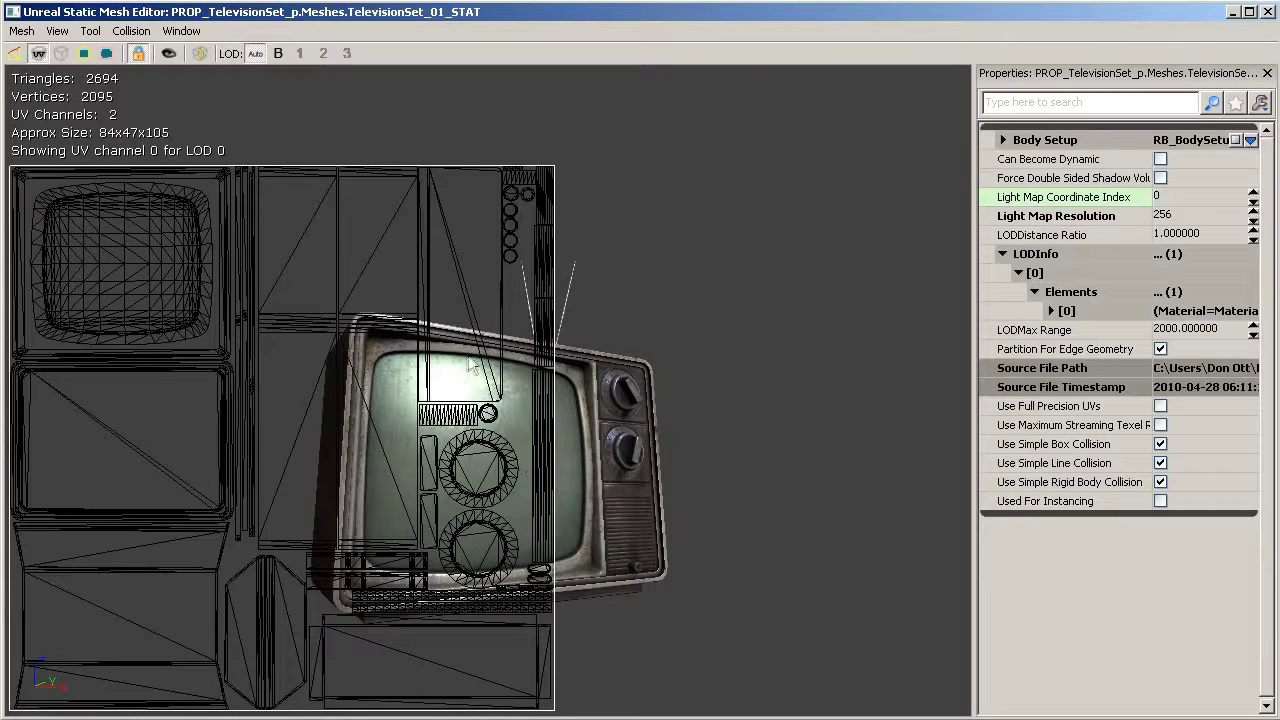
# - Set the Light Map Coordinate Index to 1
pyautogui.click(1178, 197)
pyautogui.write('1')
pyautogui.press('Return')
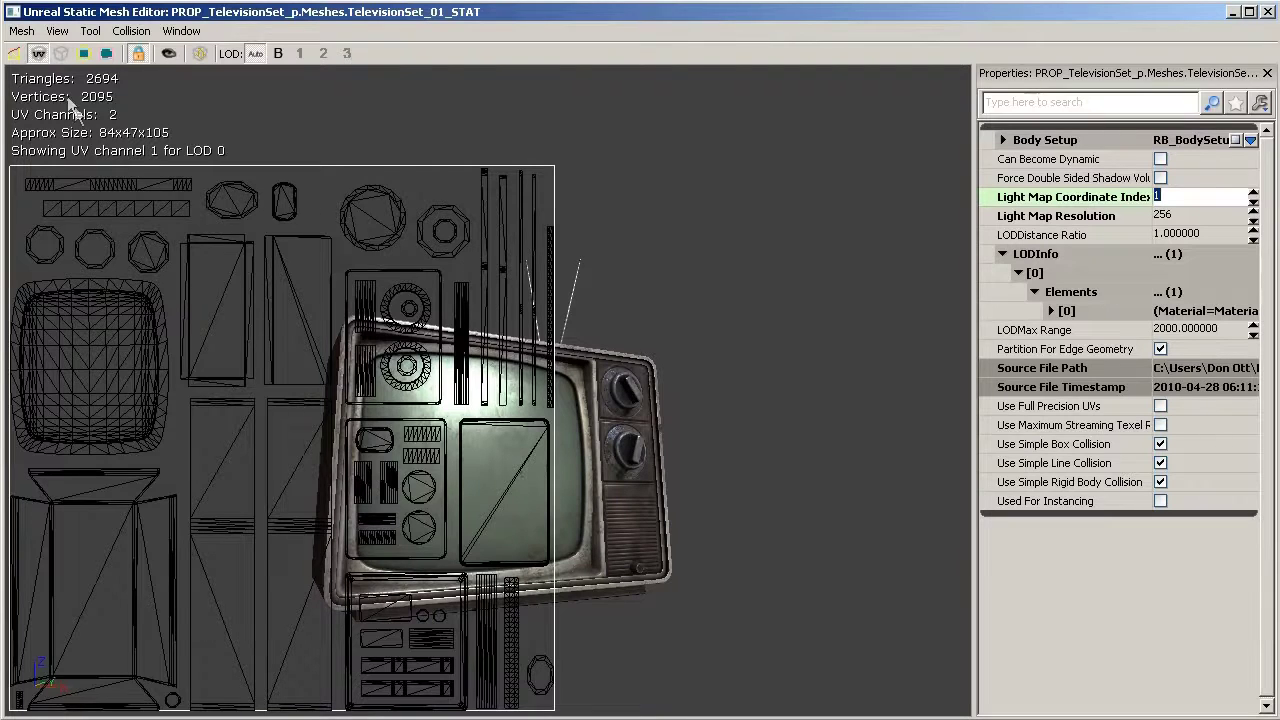
# - Hide the UV overlay and close the mesh properties
pyautogui.click(38, 53)
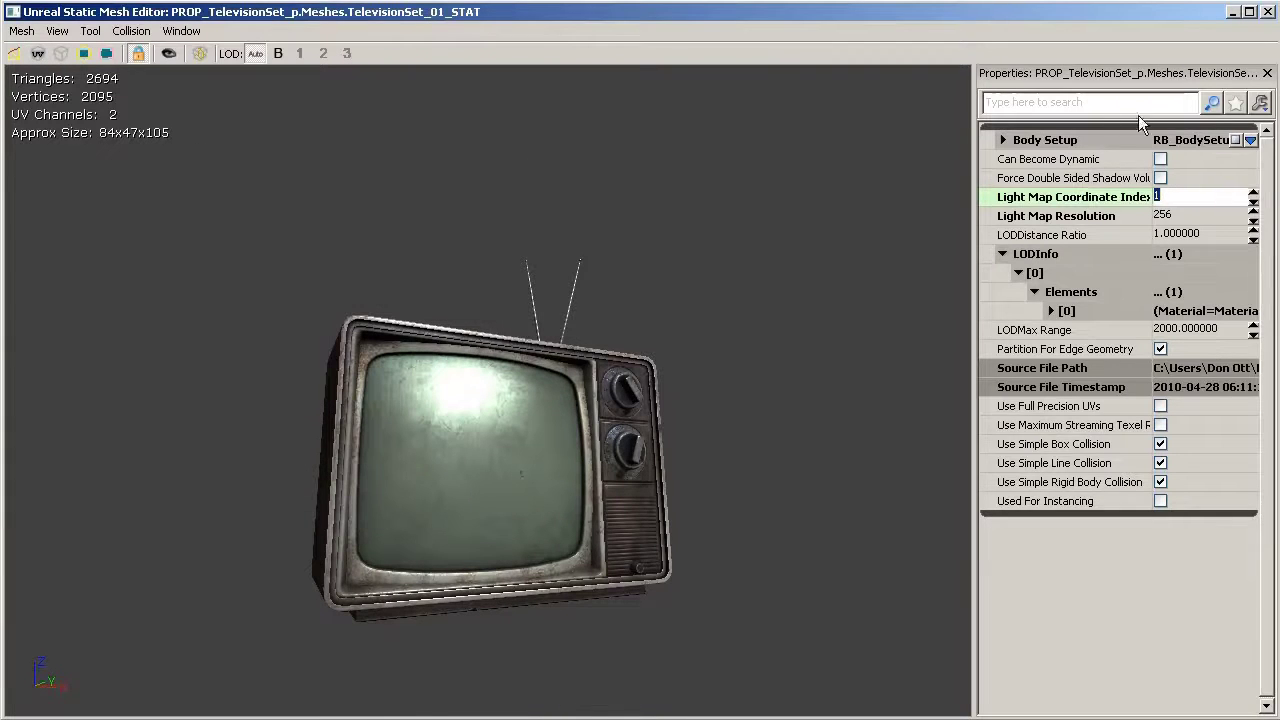
pyautogui.click(1267, 73)
pyautogui.moveTo(640, 400); pyautogui.dragTo(672, 416)
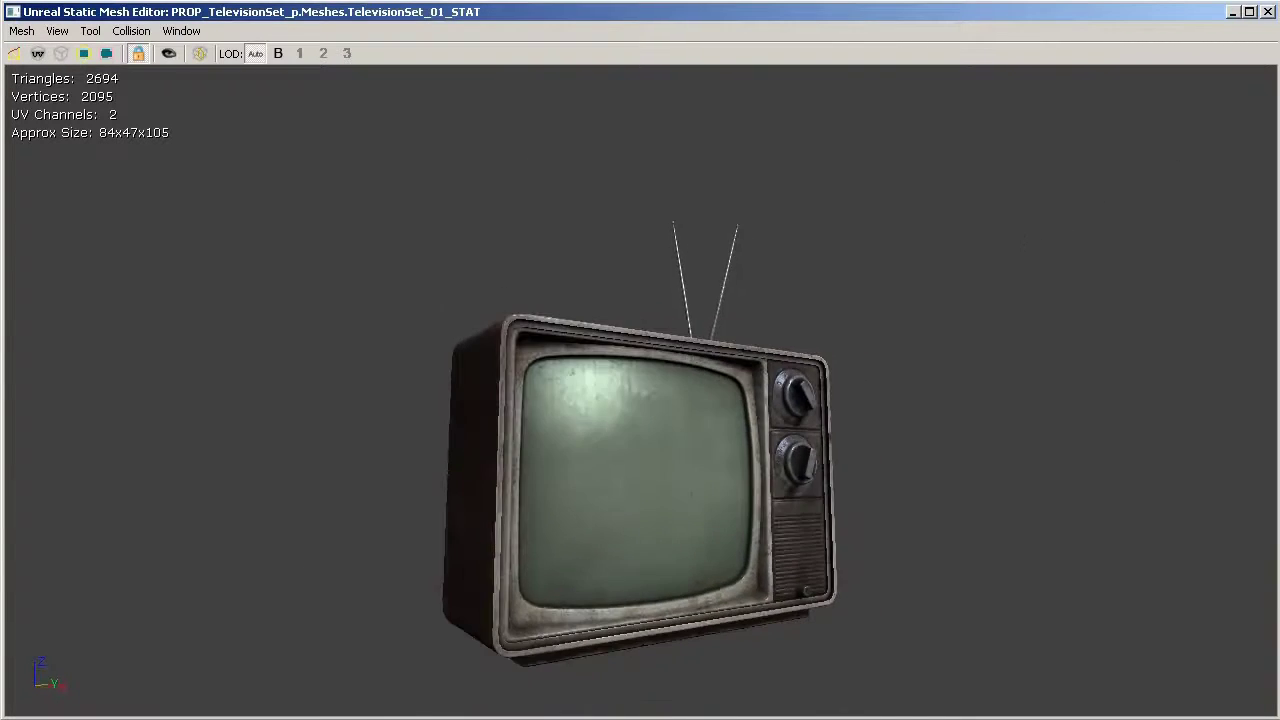